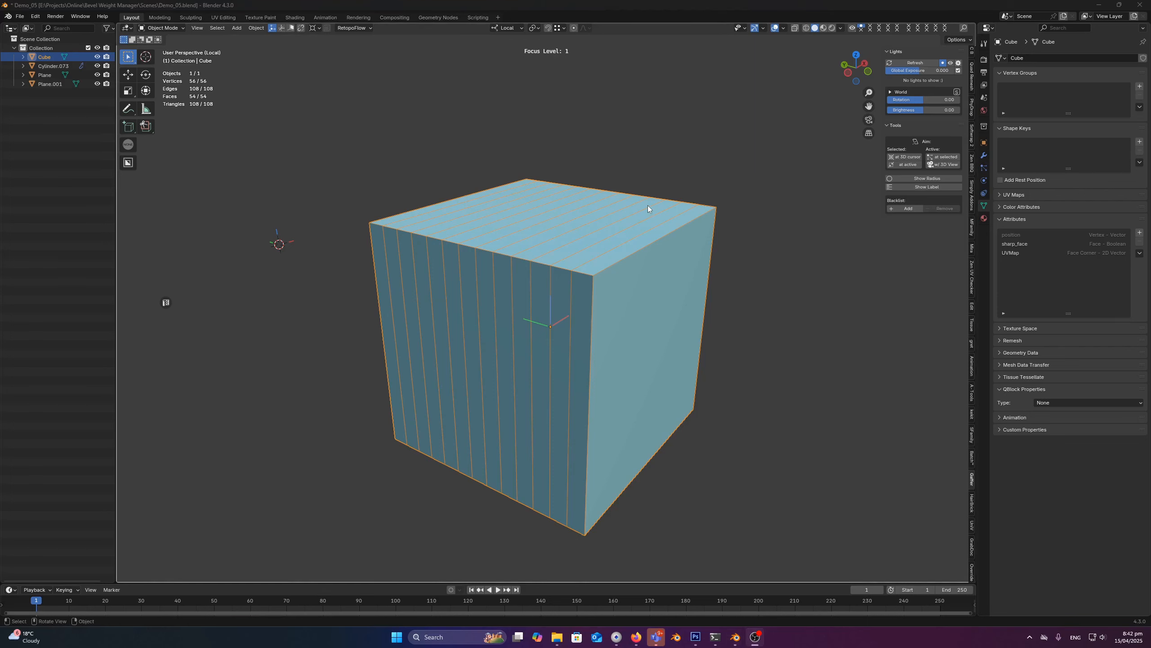
Test the bevel weight of the plain side face's top edge at 1.00, and reset it to 0.00.
key(Tab)
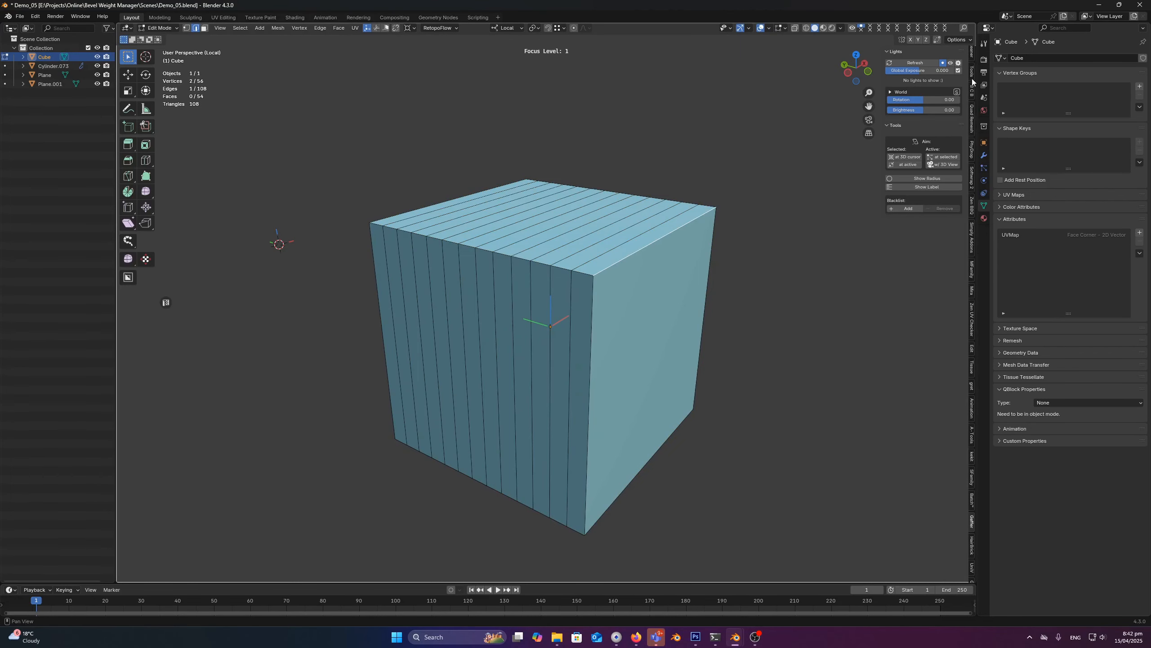
click(971, 57)
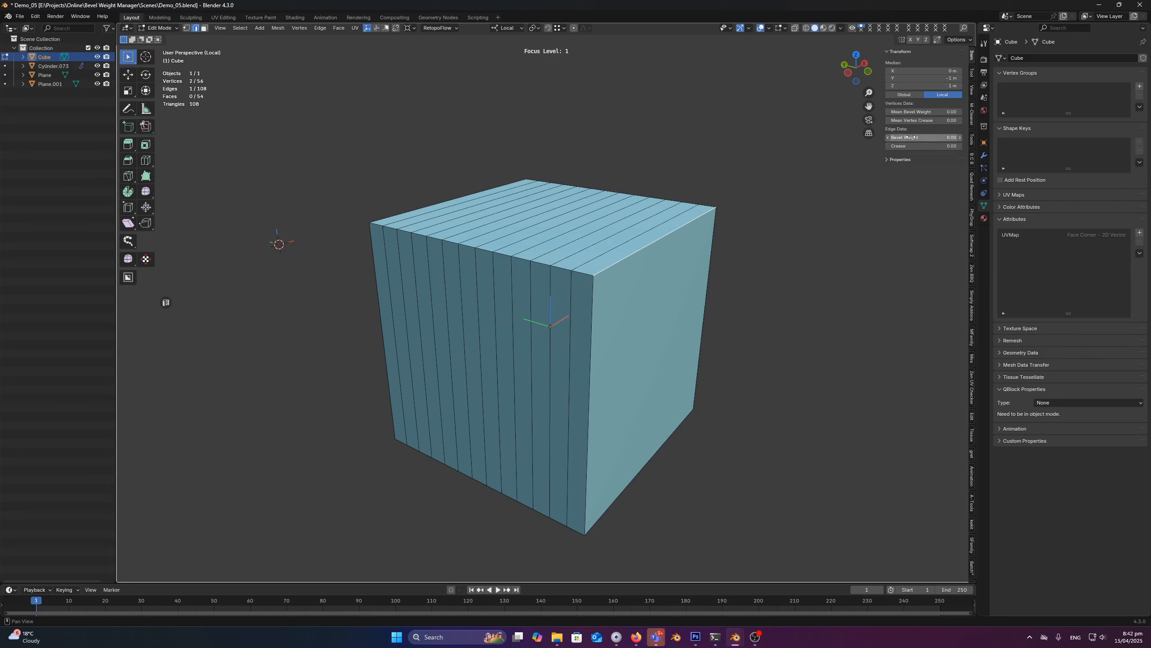
drag(932, 136, 890, 137)
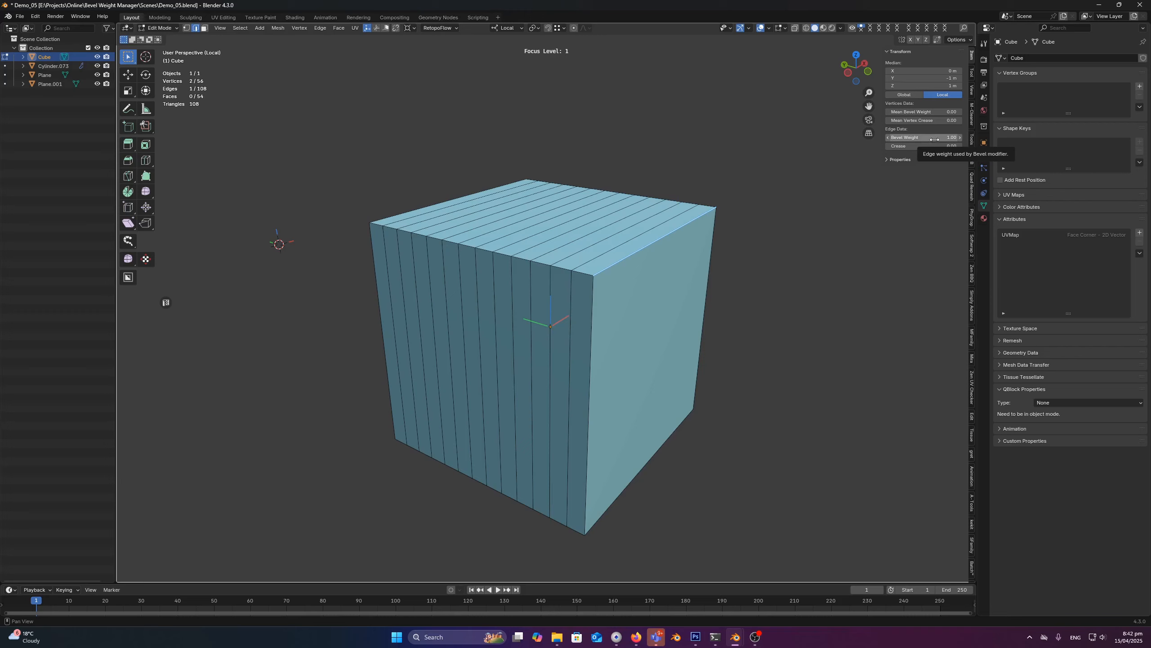
drag(935, 139, 887, 140)
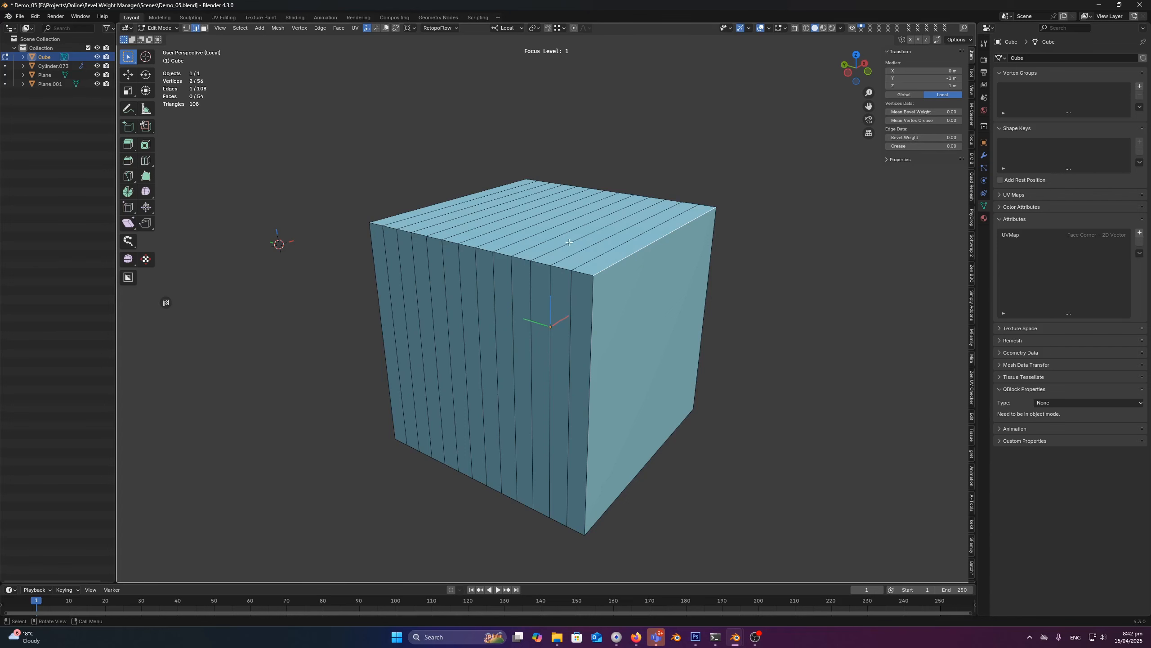
Select the edge run between the cube's striped front and top, and create a float edge attribute named Bevel01 from it.
key(alt+a)
alt+click(525, 259)
middle_drag(527, 253, 521, 253)
key(shift+v)
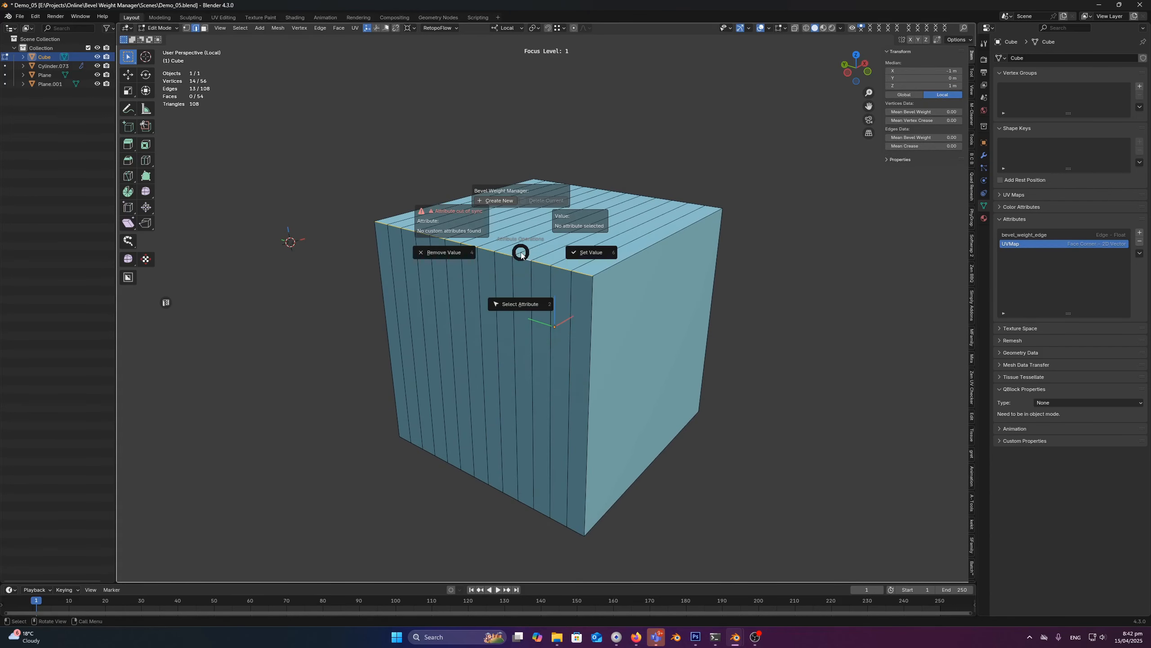
click(505, 202)
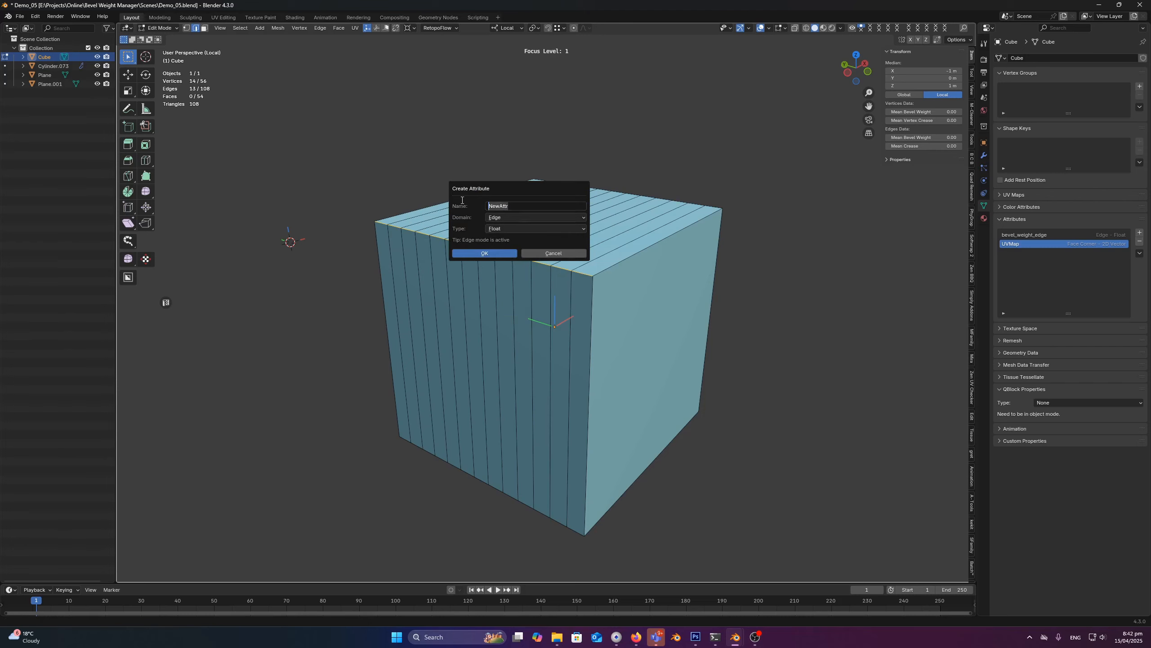
text(Bevel01)
click(495, 253)
Return to object mode and add a Bevel modifier to the cube.
key(Tab)
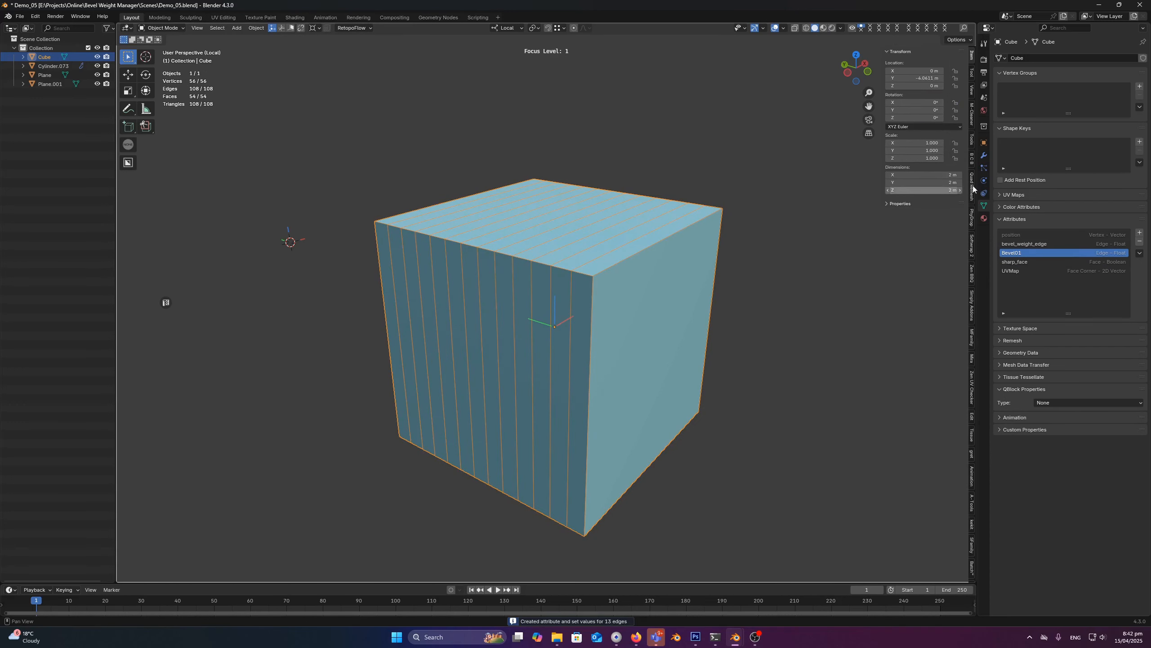
click(984, 156)
click(1052, 163)
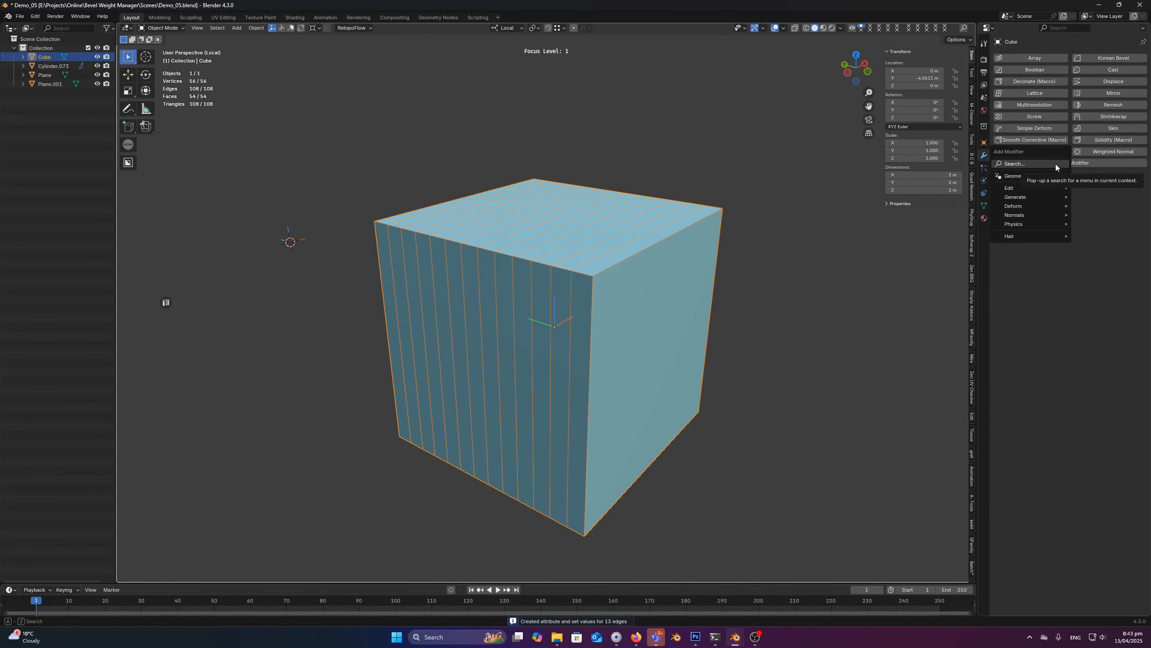
text(bevel)
click(1049, 179)
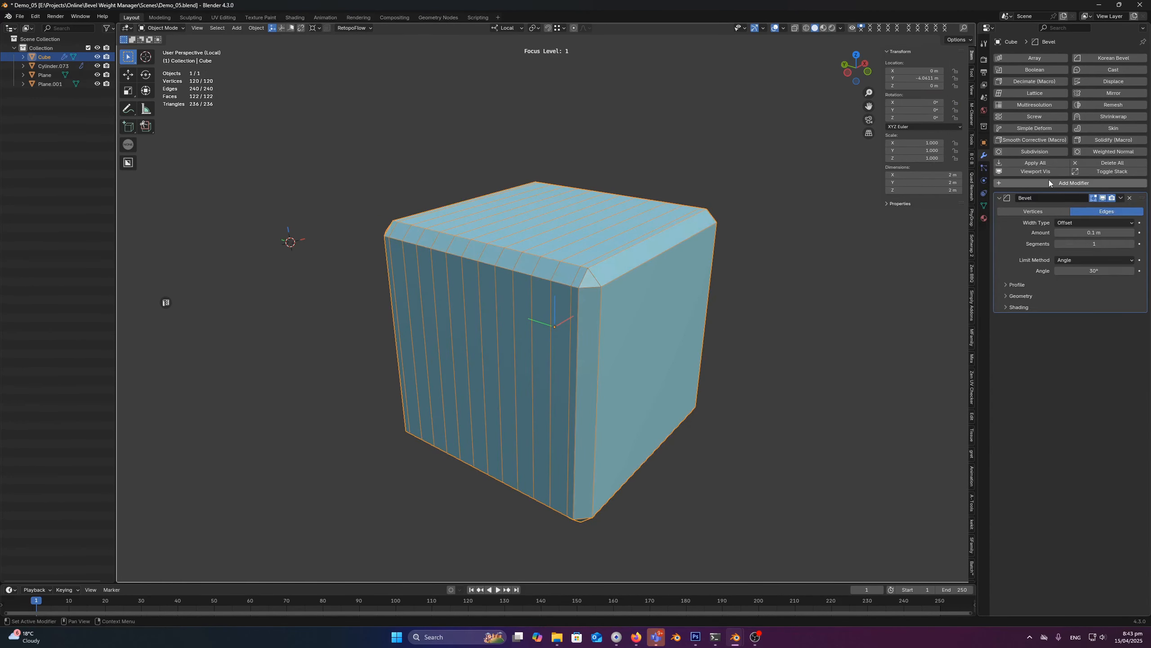
Limit the Bevel modifier by Weight using the Bevel01 attribute, and disable Loop Slide in its geometry settings.
click(1074, 258)
click(1076, 271)
click(1076, 271)
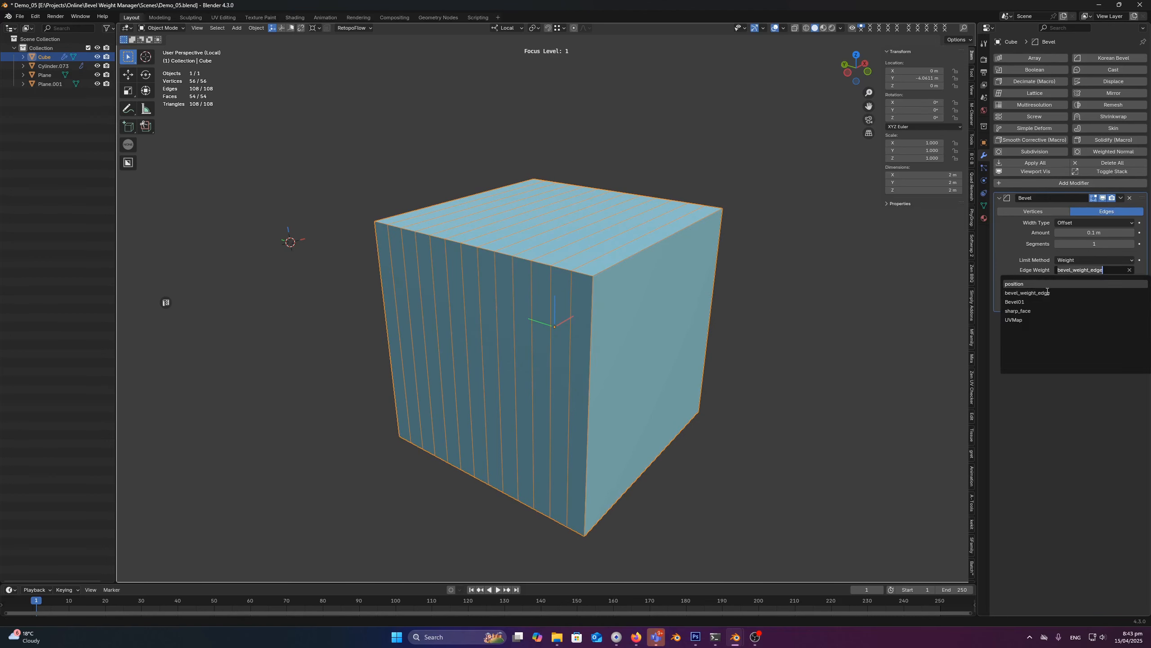
click(1034, 302)
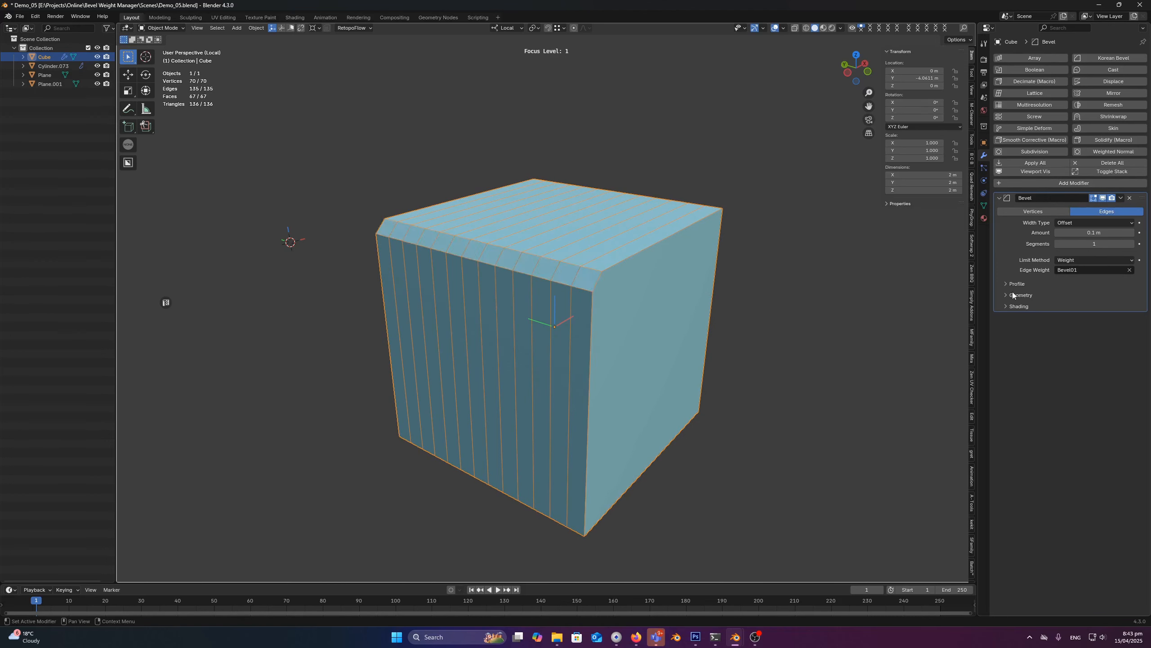
click(1021, 295)
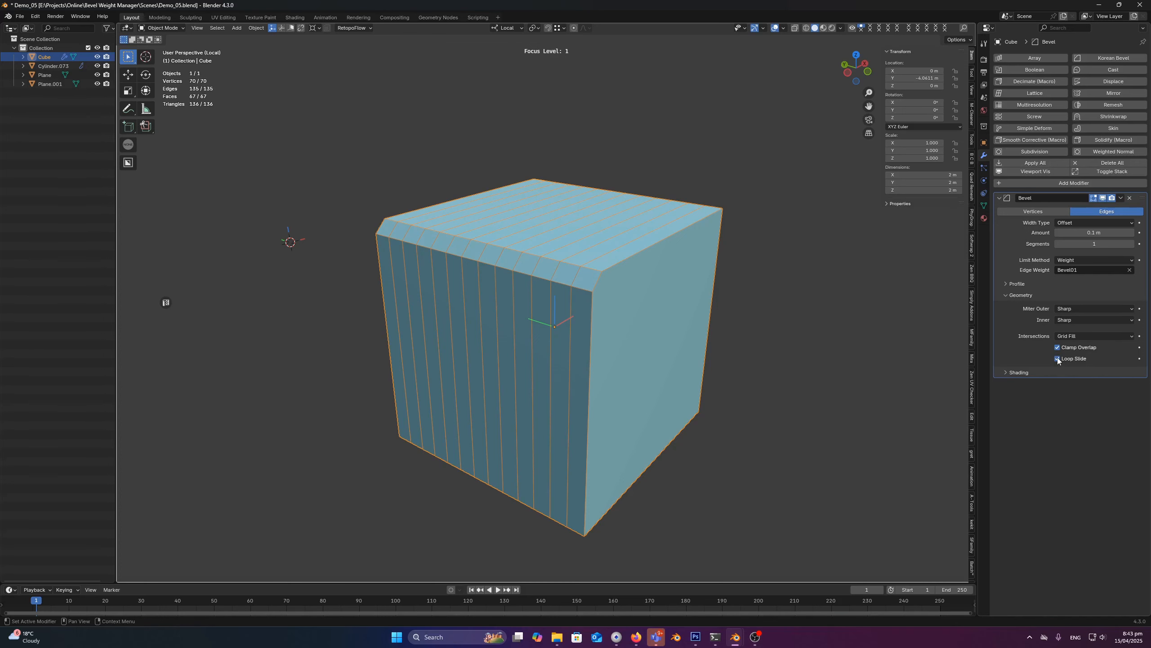
click(1058, 358)
Select two adjacent edge segments near the middle of the beveled top front edge and set their Bevel01 value to 2.
key(Tab)
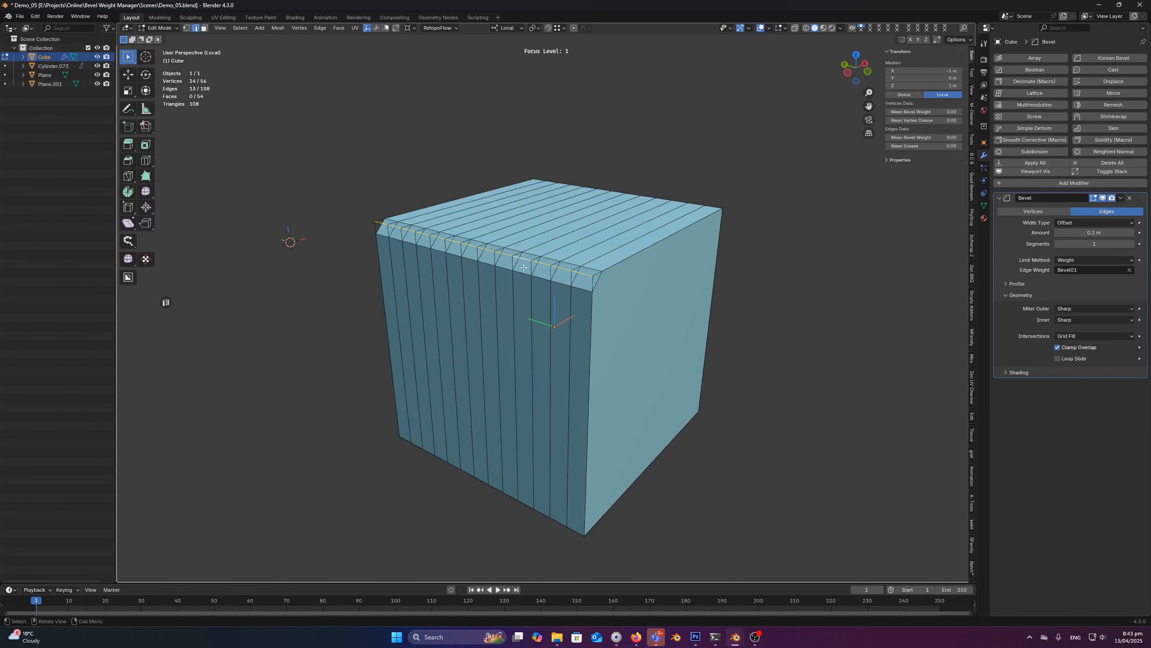
click(512, 257)
ctrl+click(505, 254)
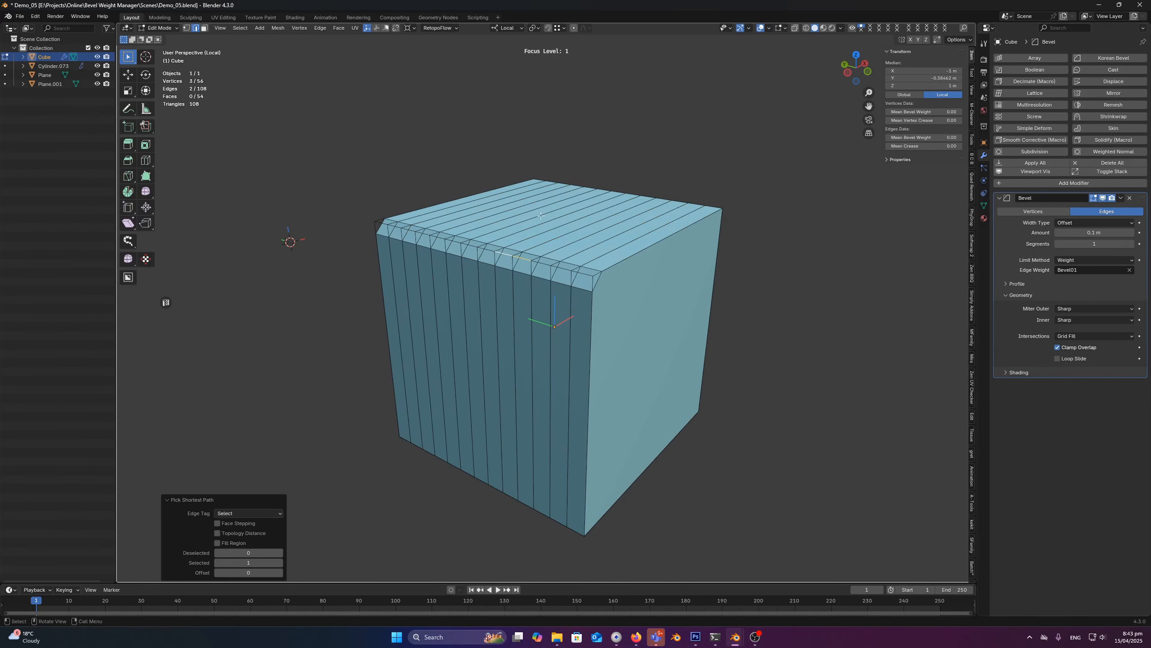
key(shift+v)
click(602, 201)
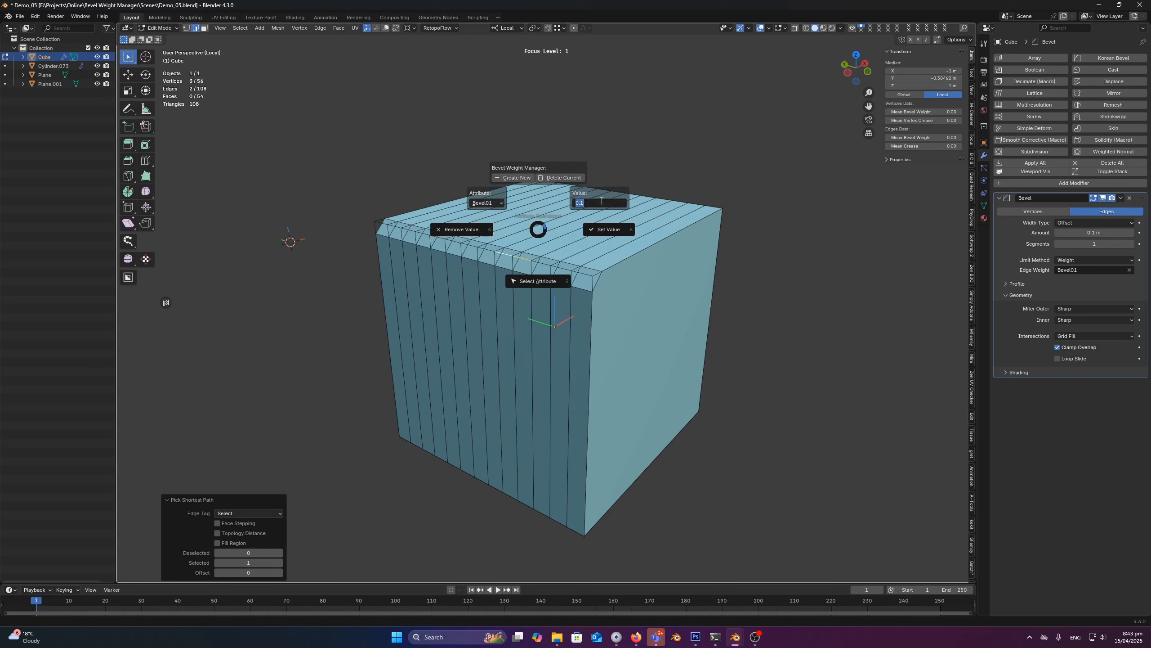
text(1)
key(Return)
key(shift+v)
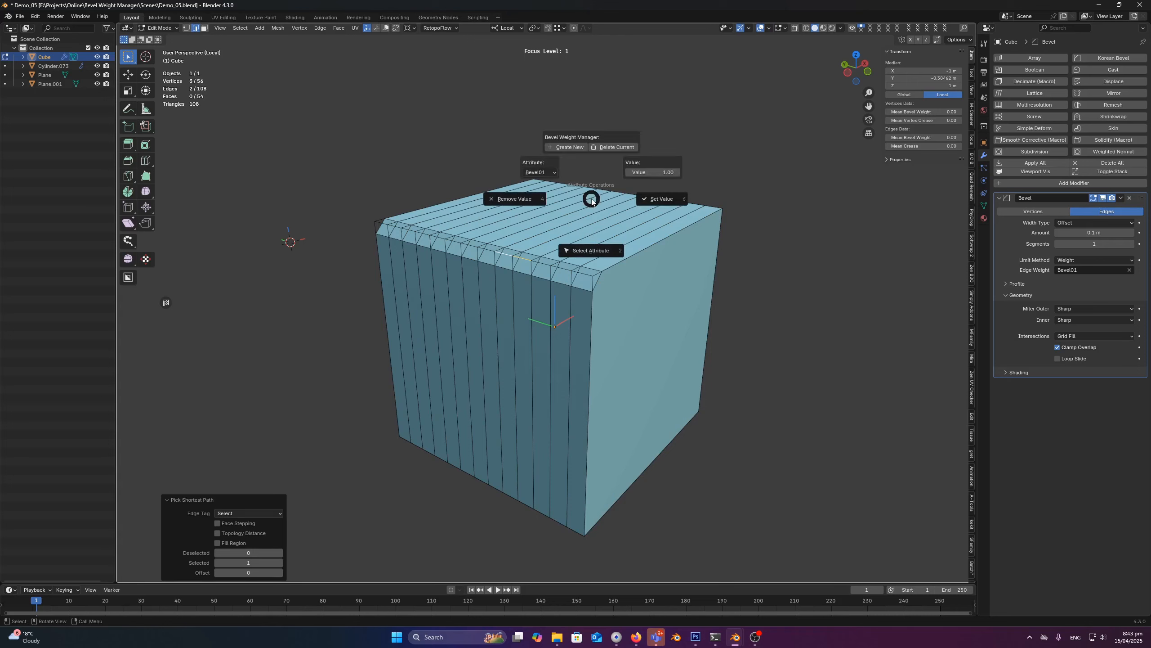
click(635, 170)
text(2)
key(Return)
key(shift+v)
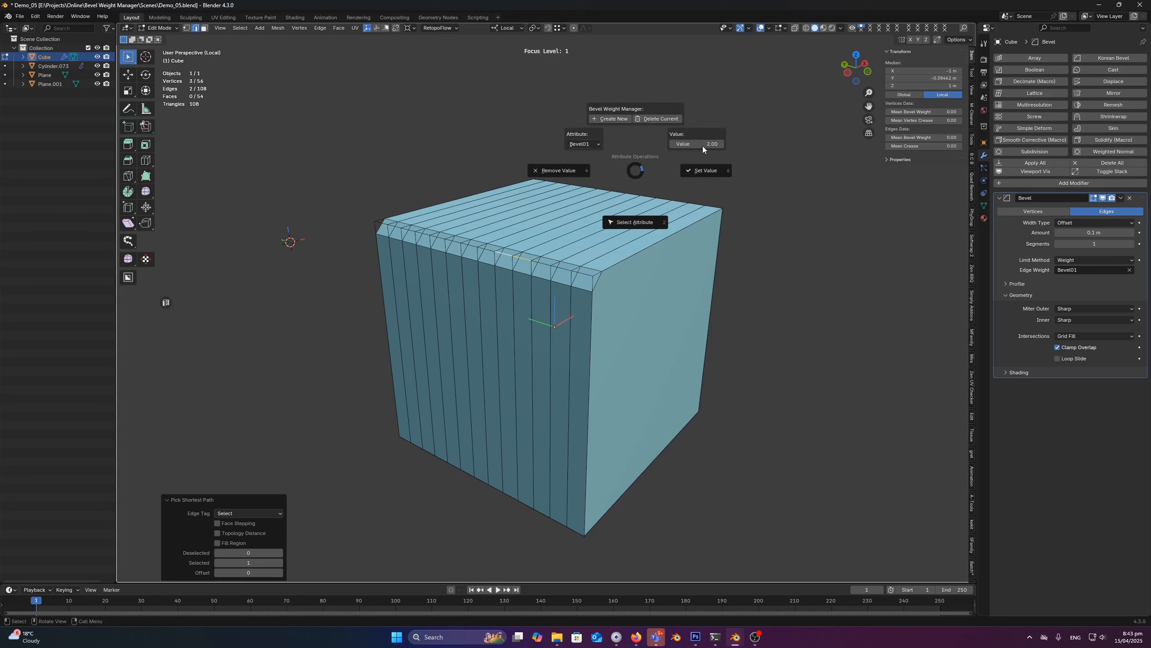
click(702, 171)
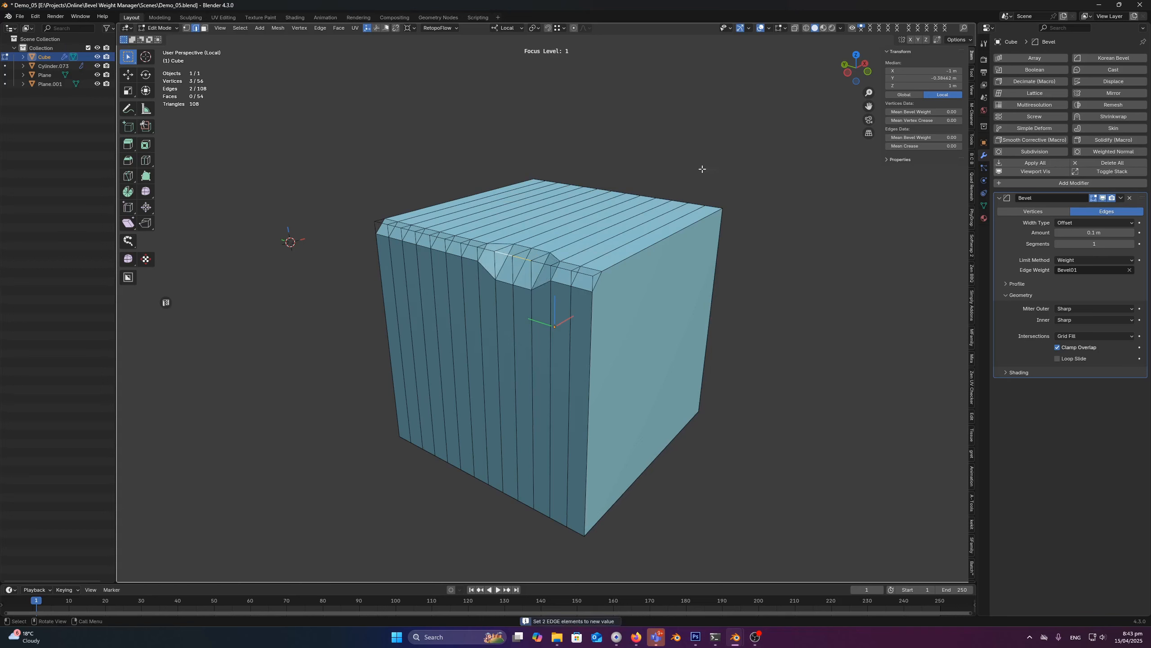
Set the Bevel01 value to 5 on a single edge segment near the far end of the beveled edge, and leave edit mode.
click(446, 238)
key(shift+v)
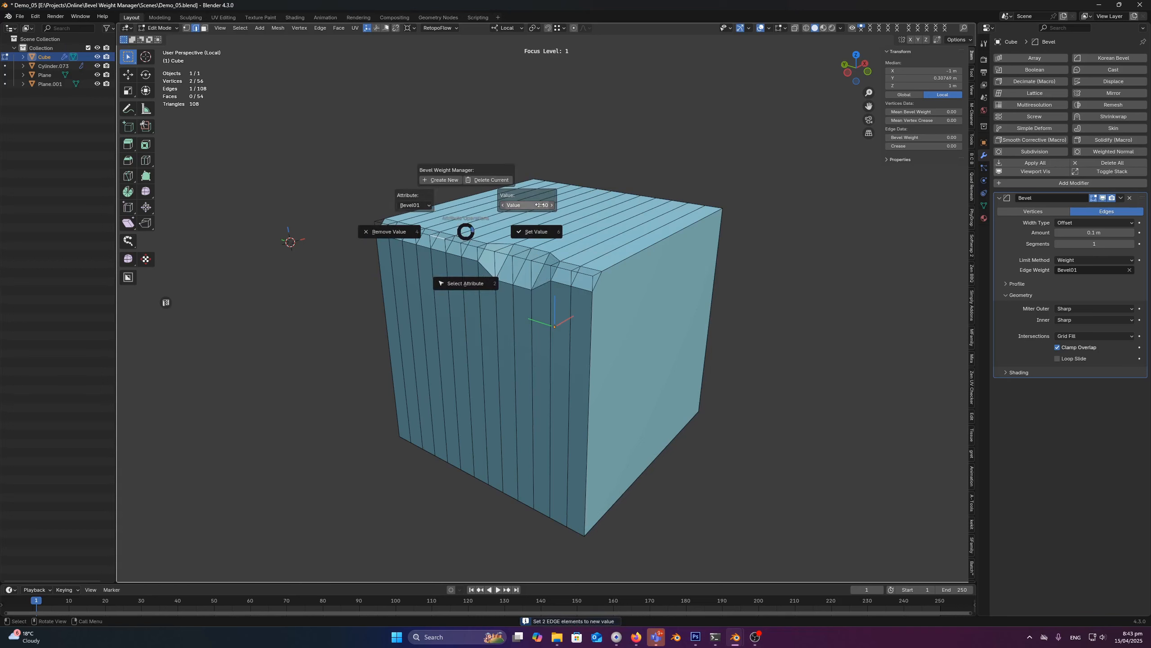
click(576, 203)
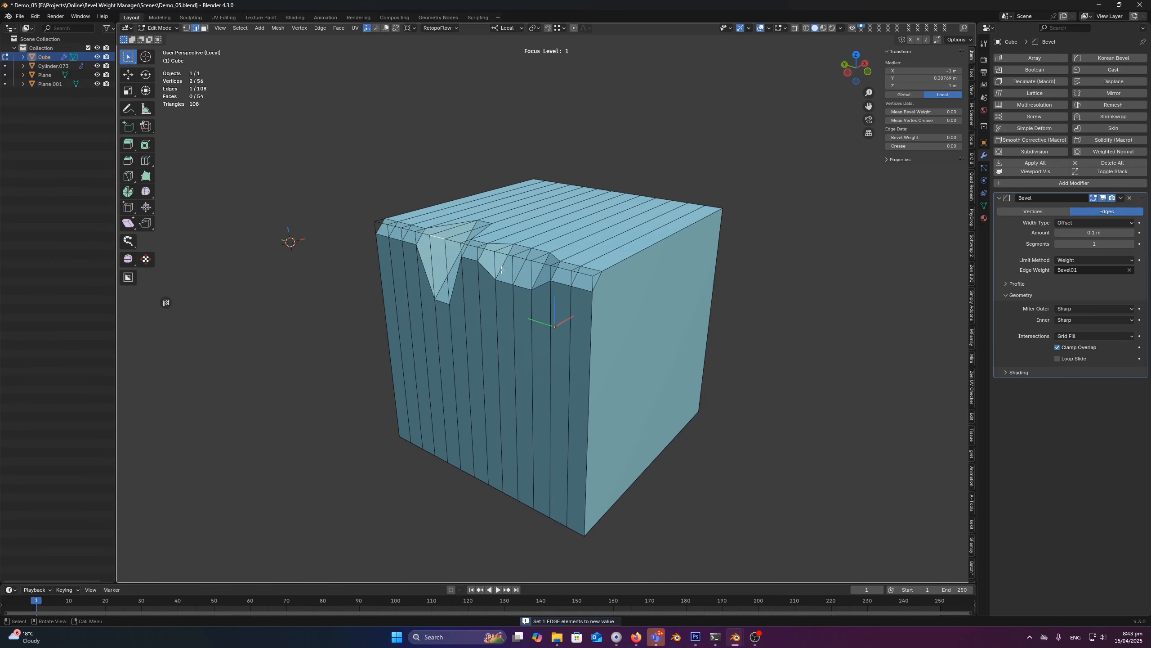
key(Tab)
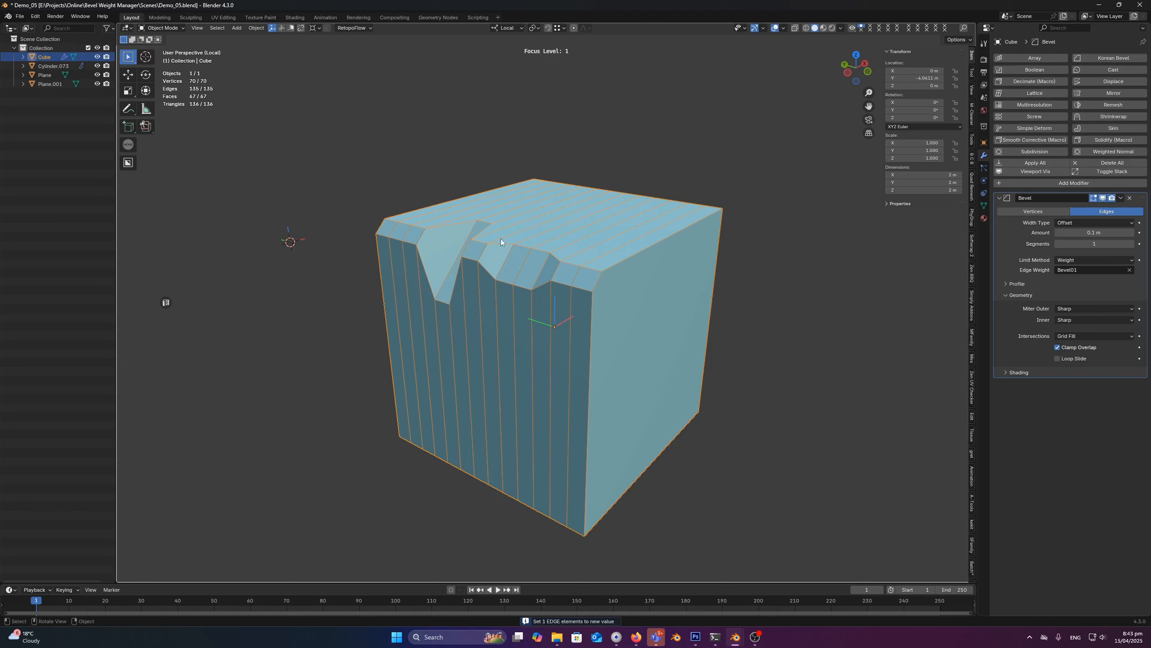
key(alt+shift)
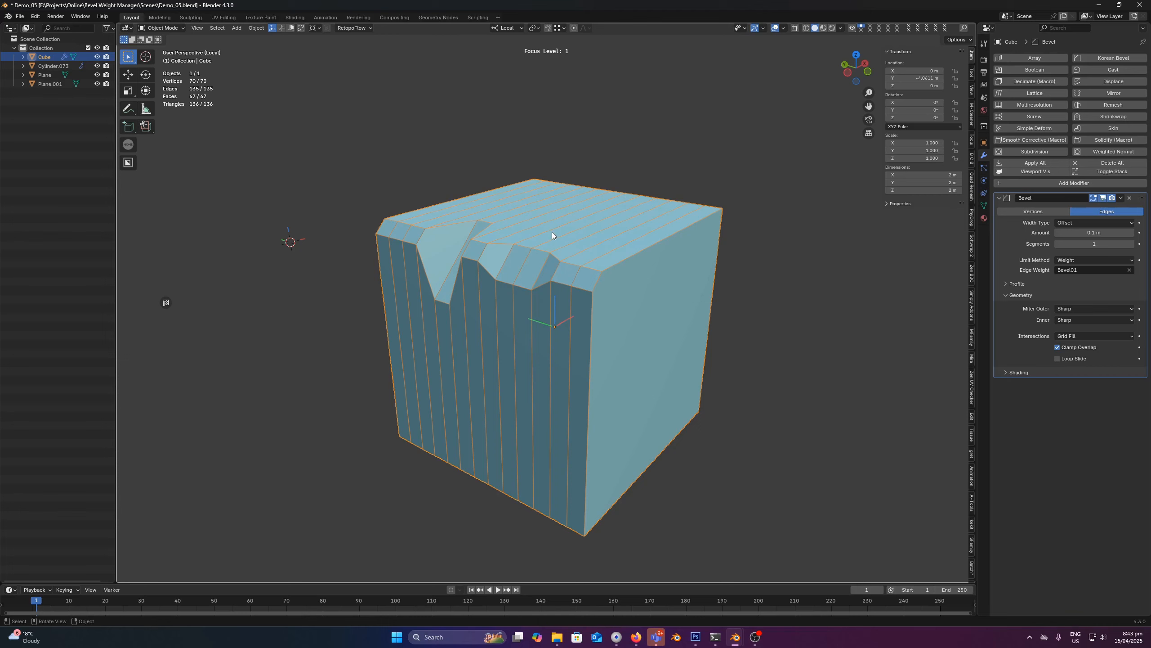
key(alt+shift+b)
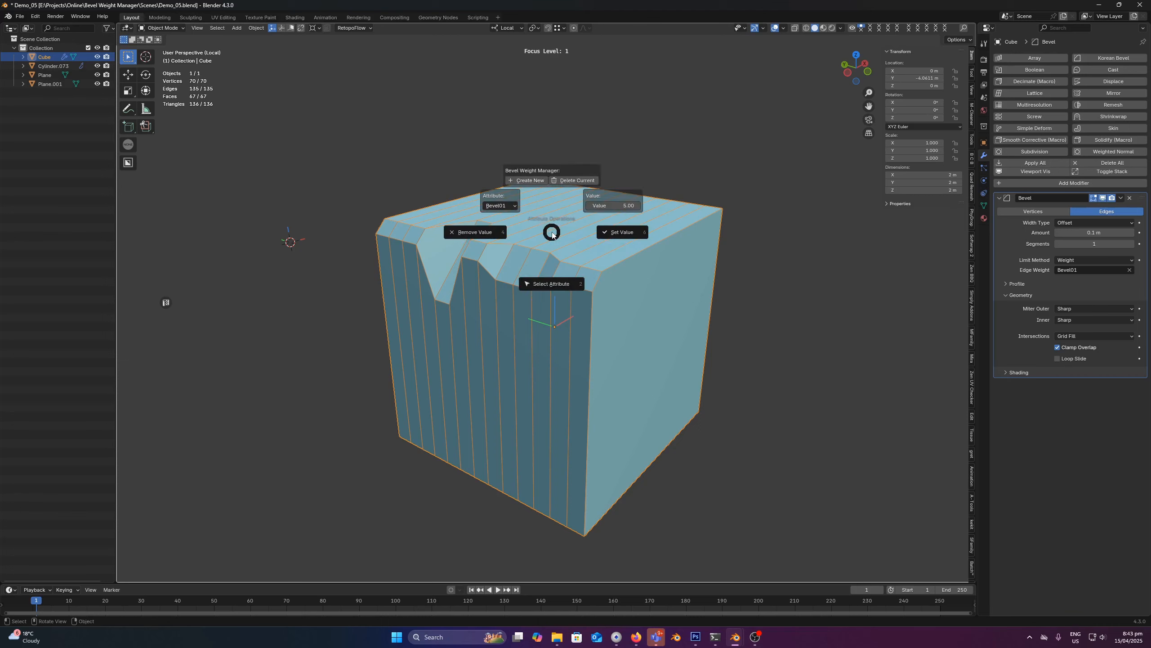
key(Escape)
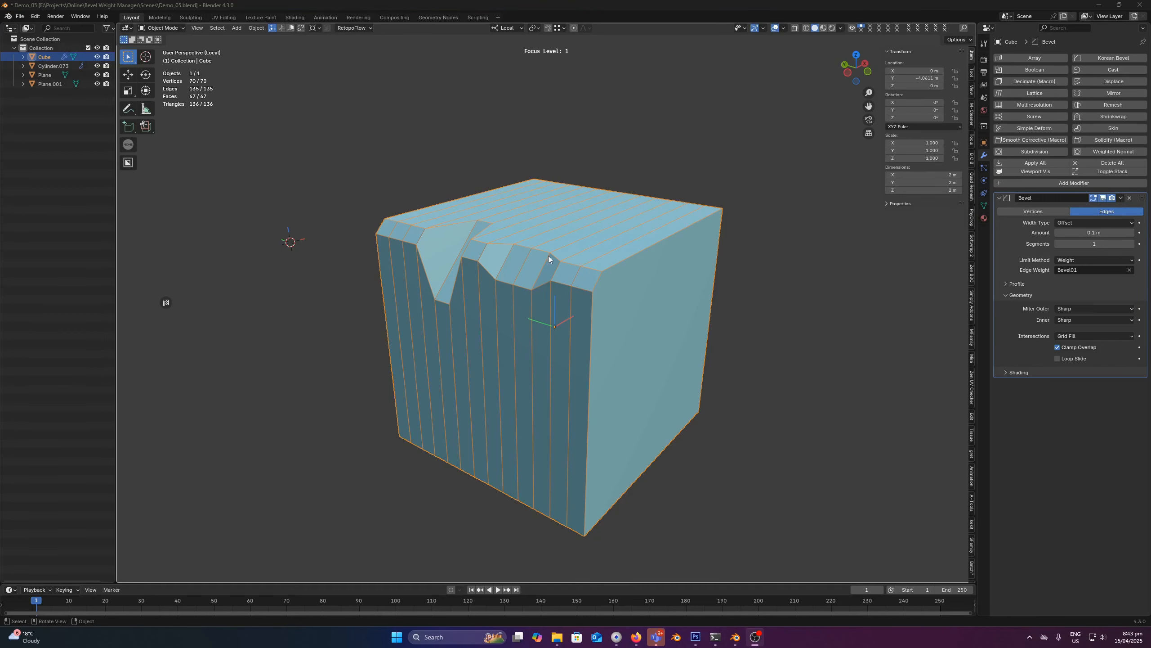
Select the plain side face's top edge in edit mode and extend the selection to all edges with similar face angles.
click(626, 257)
key(Tab)
click(630, 266)
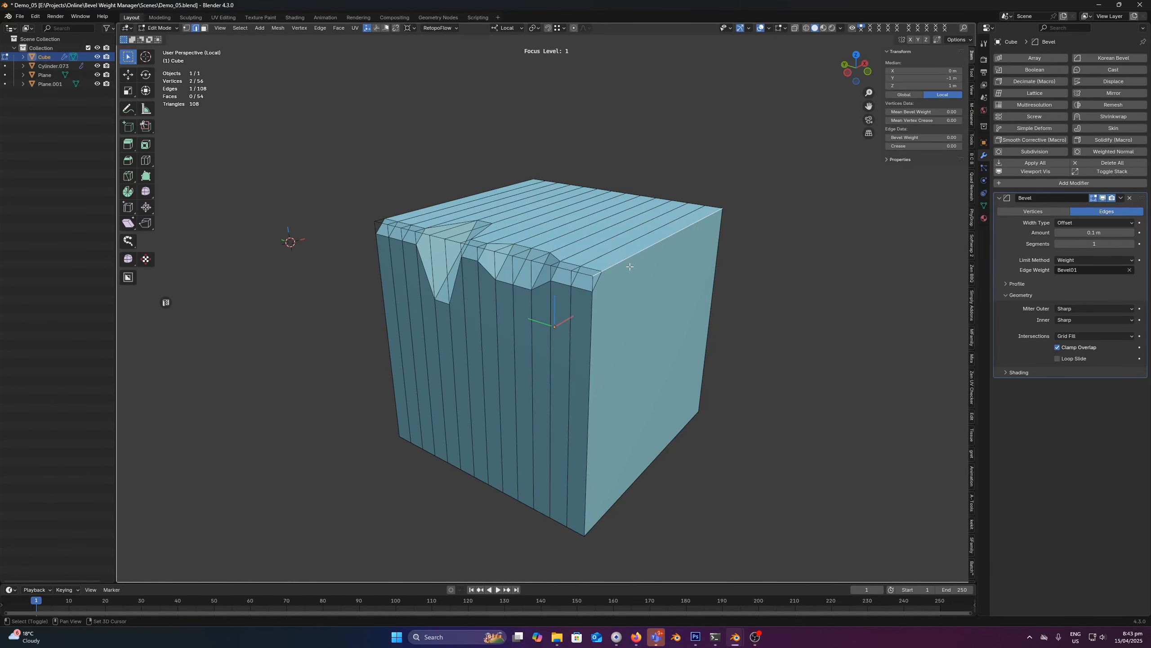
key(shift+g)
click(627, 268)
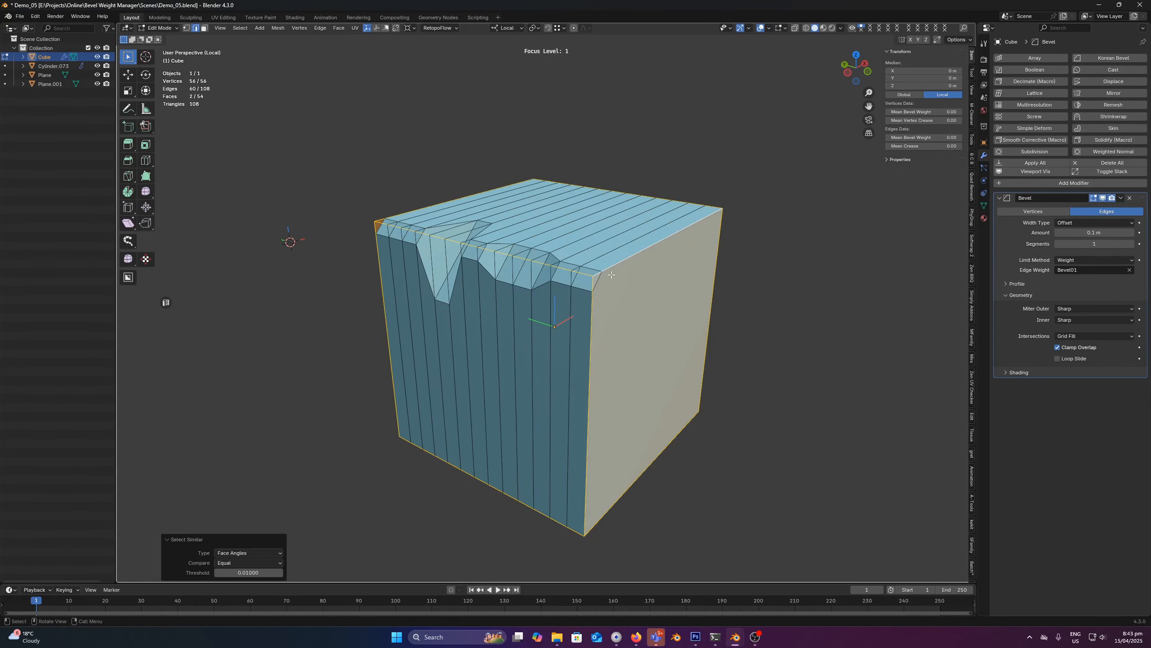
Create a second float edge attribute named Bevel02 from the selected outer cube edges.
key(shift+v)
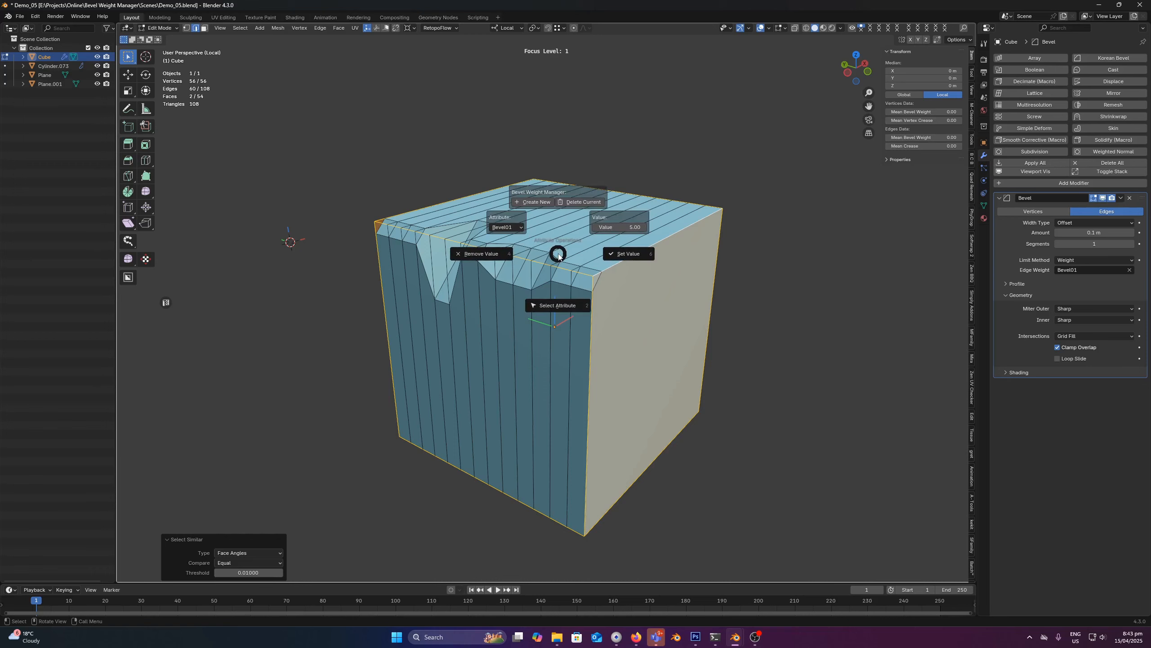
click(535, 202)
click(561, 207)
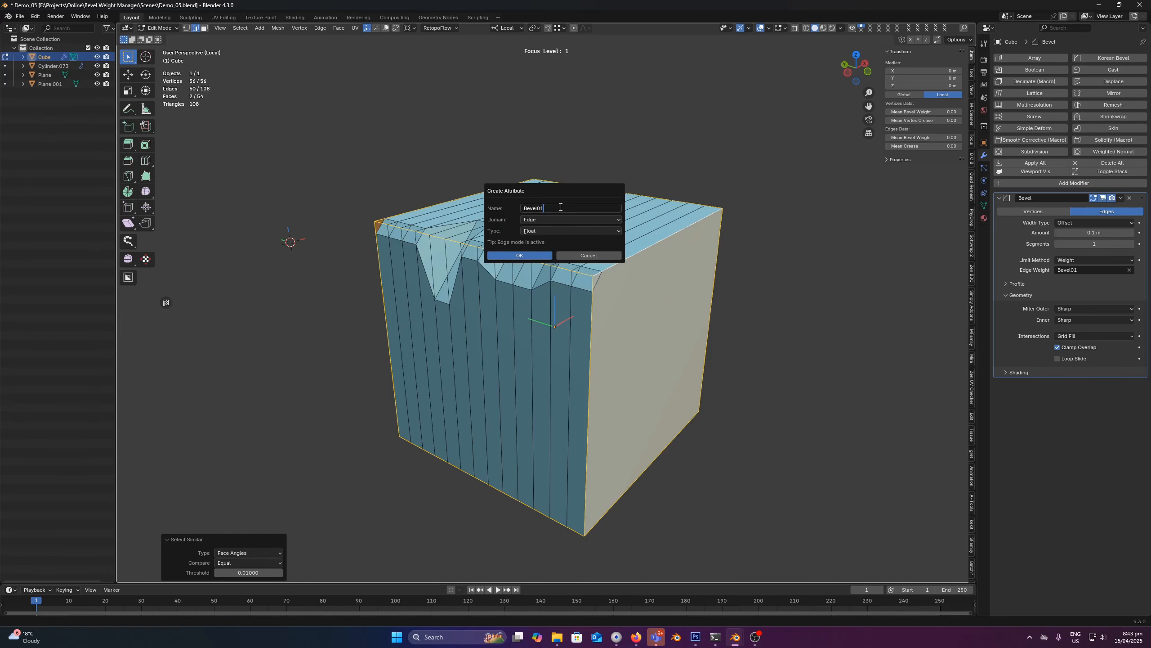
key(BackSpace)
text(2)
click(526, 256)
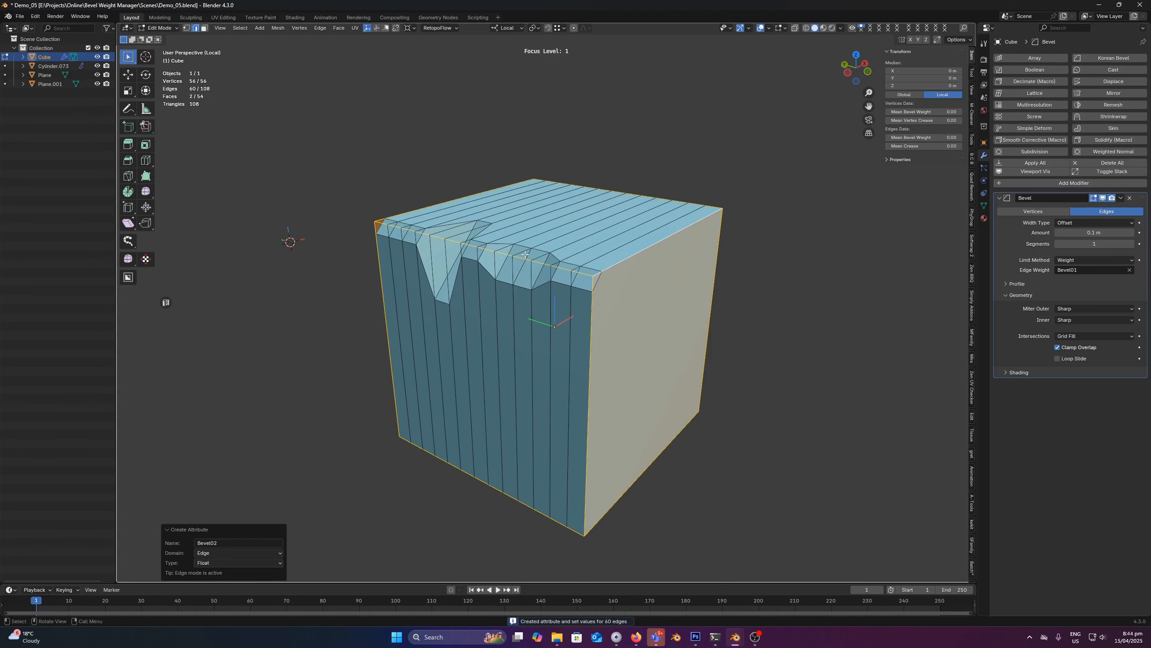
Duplicate the Bevel modifier and set the copy's edge weight attribute to Bevel02 in object mode.
click(1121, 198)
click(1083, 216)
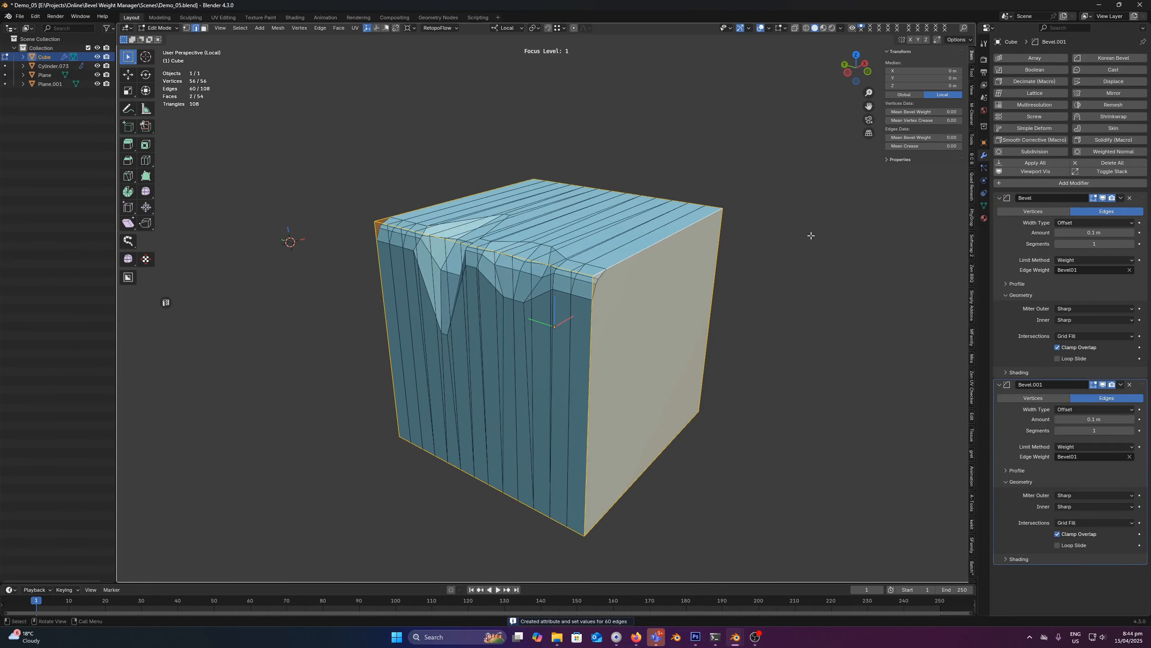
key(Tab)
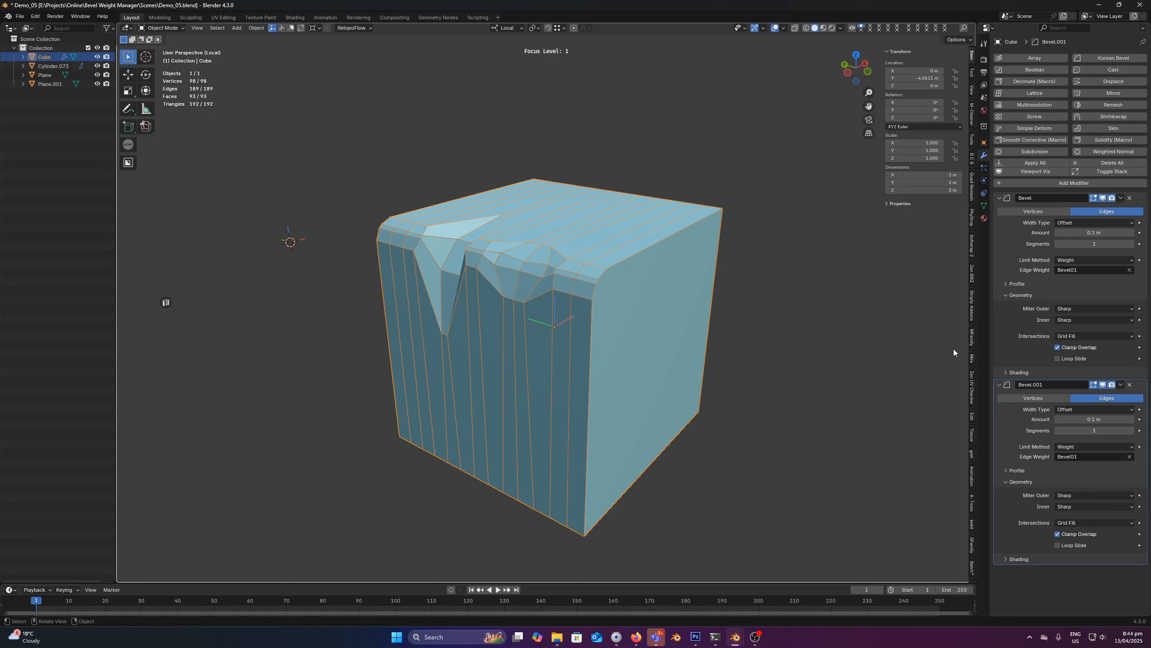
click(1080, 457)
click(1028, 497)
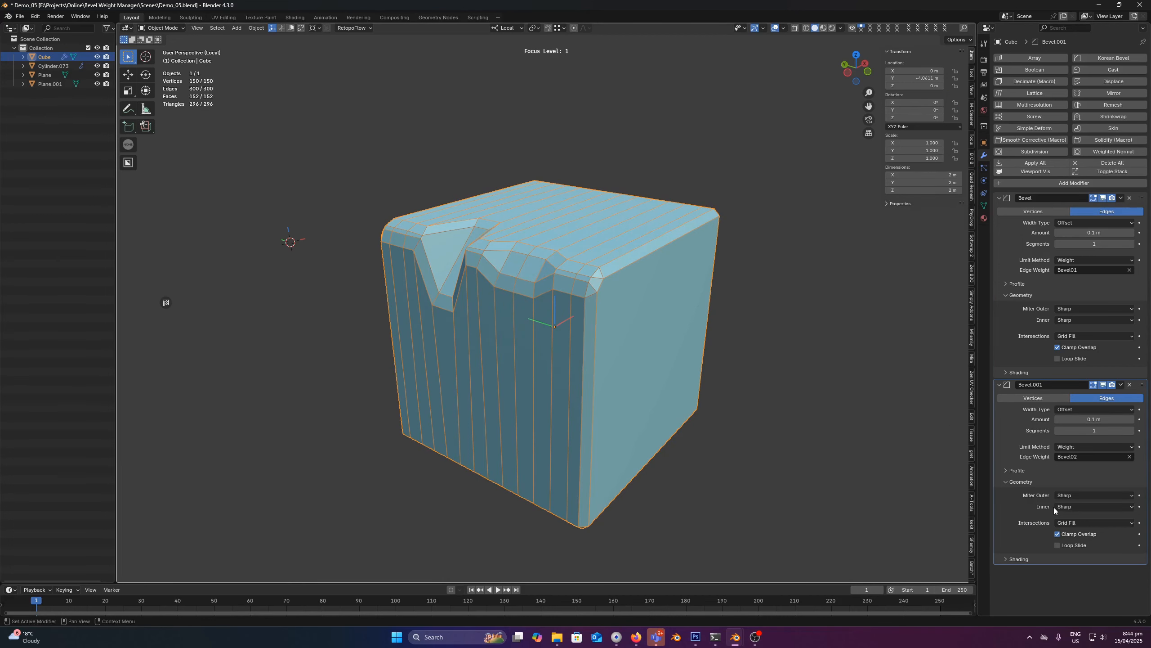
Give the second Bevel modifier a profile shape of 1.00, 2 segments and an amount of about 0.031 m, and shade the cube smooth.
click(1034, 470)
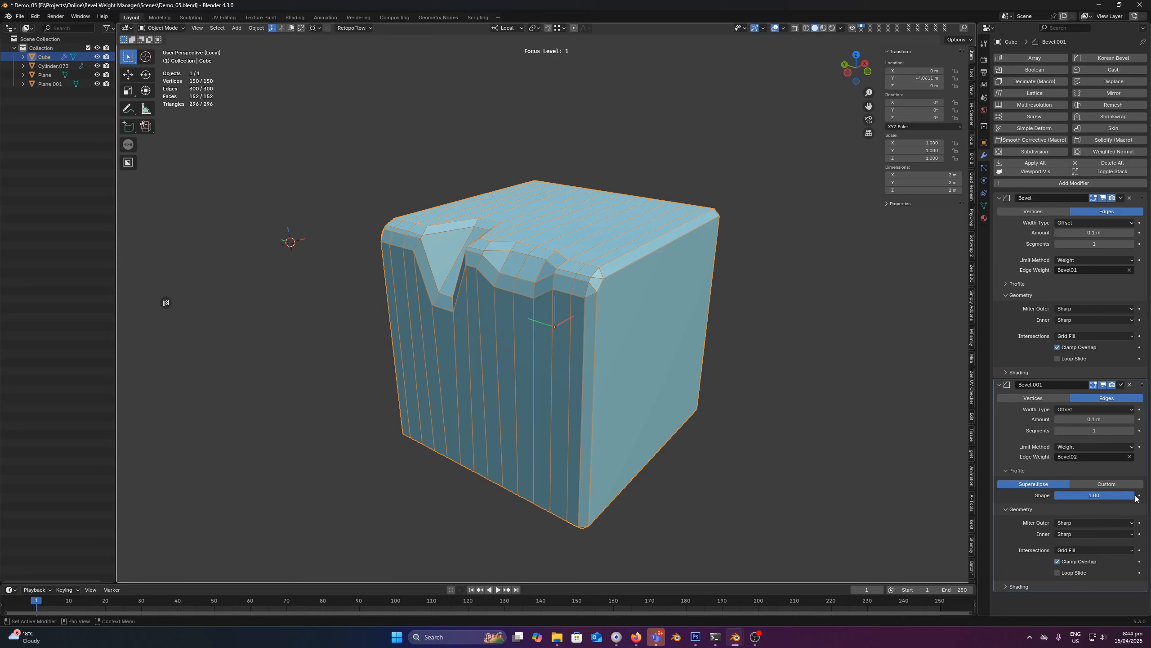
click(1132, 431)
mouse_move(1084, 419)
mouse_down()
mouse_move(1047, 419)
mouse_move(1072, 419)
mouse_up()
right_click(656, 294)
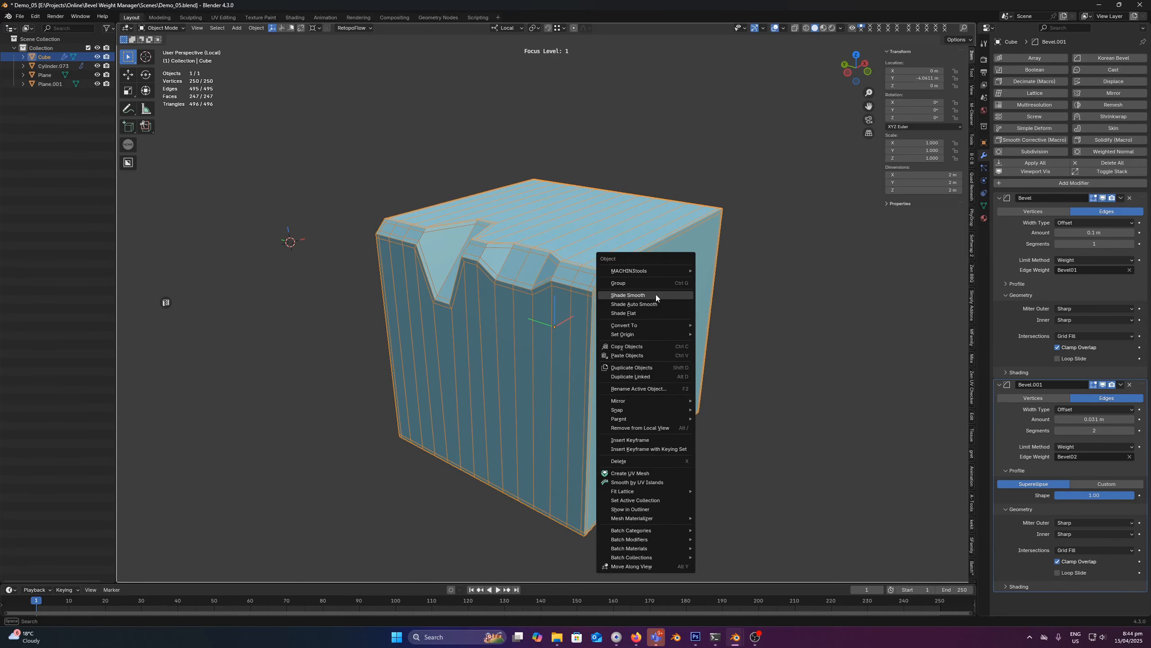
click(653, 293)
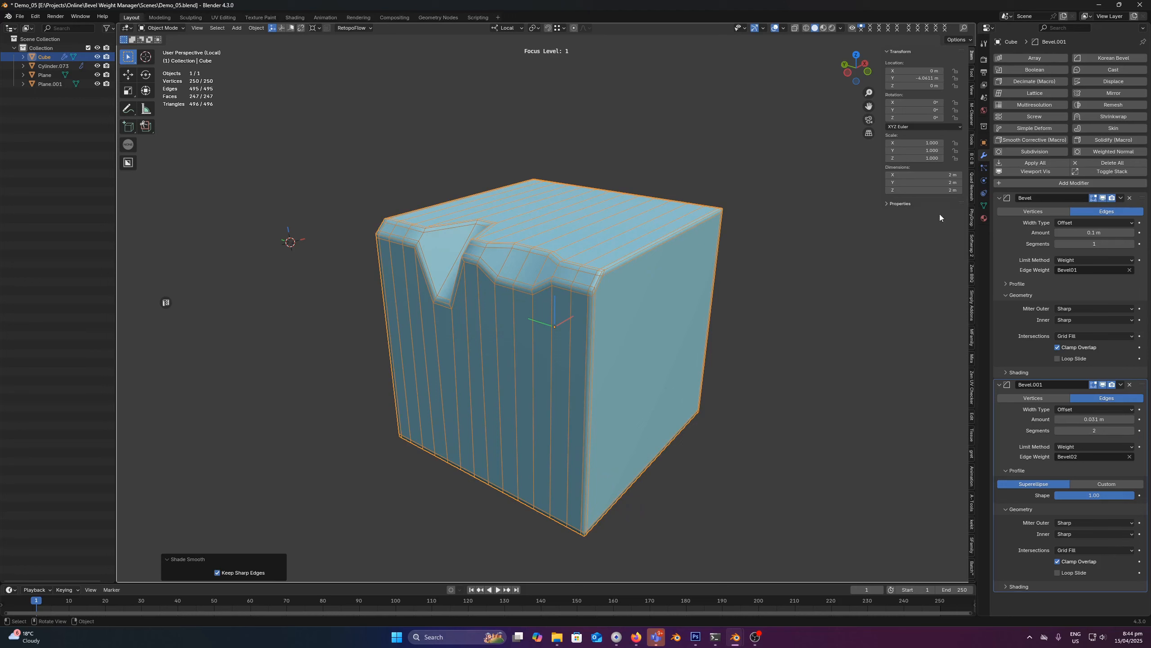
Compare the cube with its bevel modifiers hidden and displayed, and view the result without the wireframe overlay.
click(1029, 171)
click(1029, 171)
click(1029, 171)
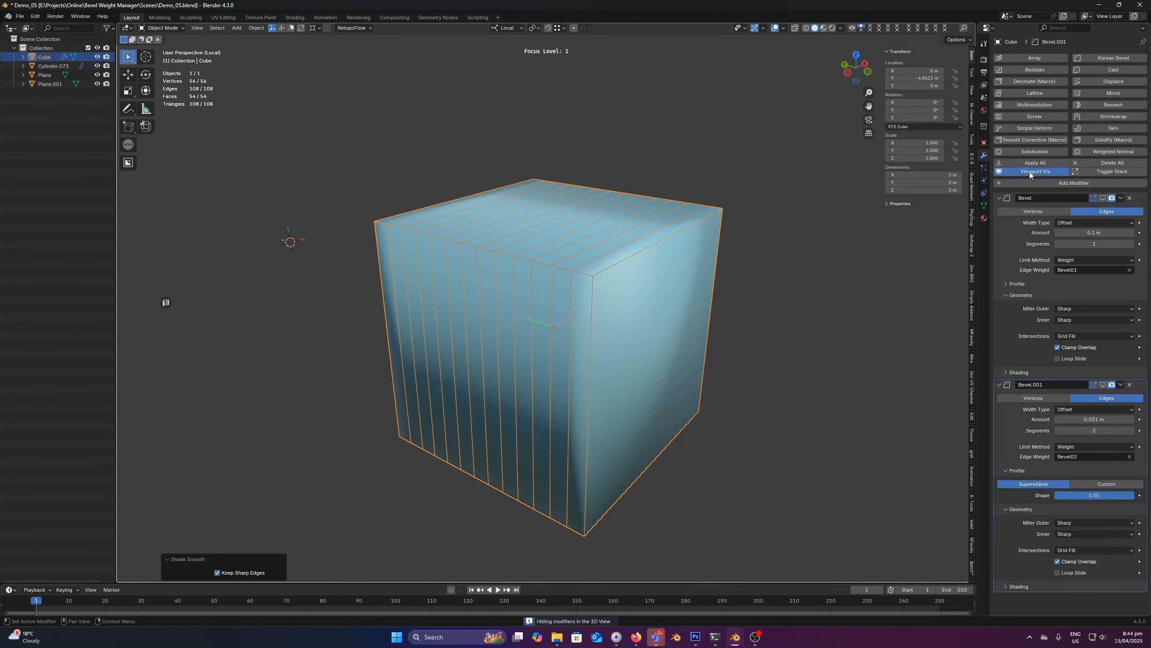
click(1029, 170)
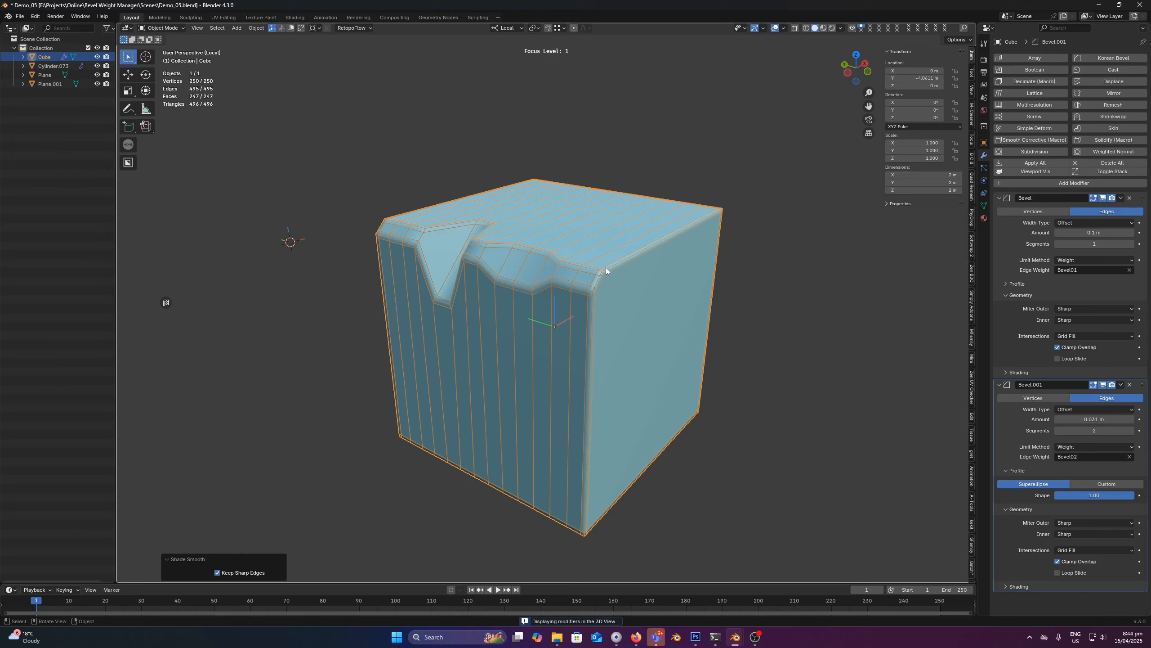
key(shift+z)
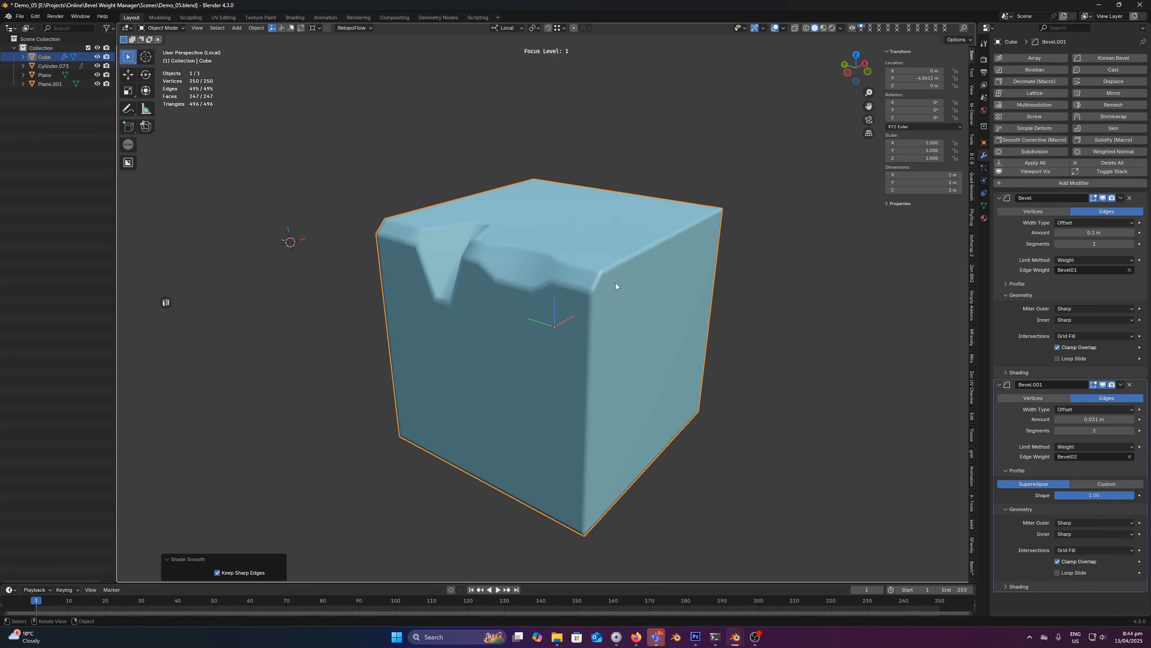
key(shift+z)
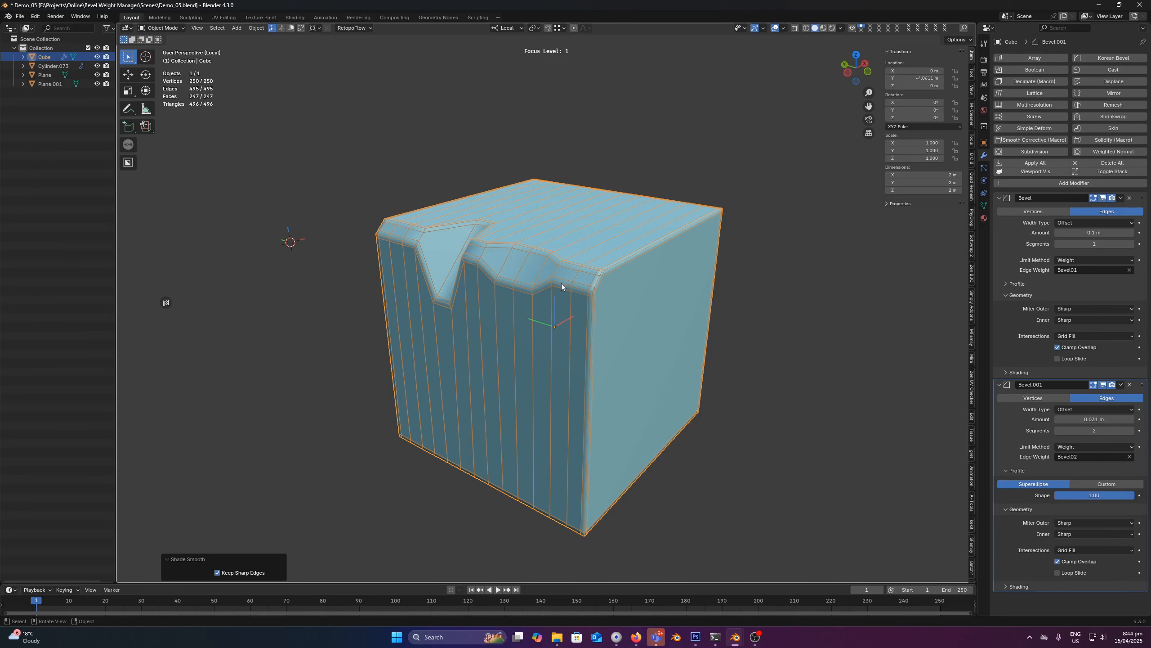
key(shift+z)
Set the Bevel Weight Manager's value to 1.00 and make Bevel01 the active attribute.
key(ctrl+shift+b)
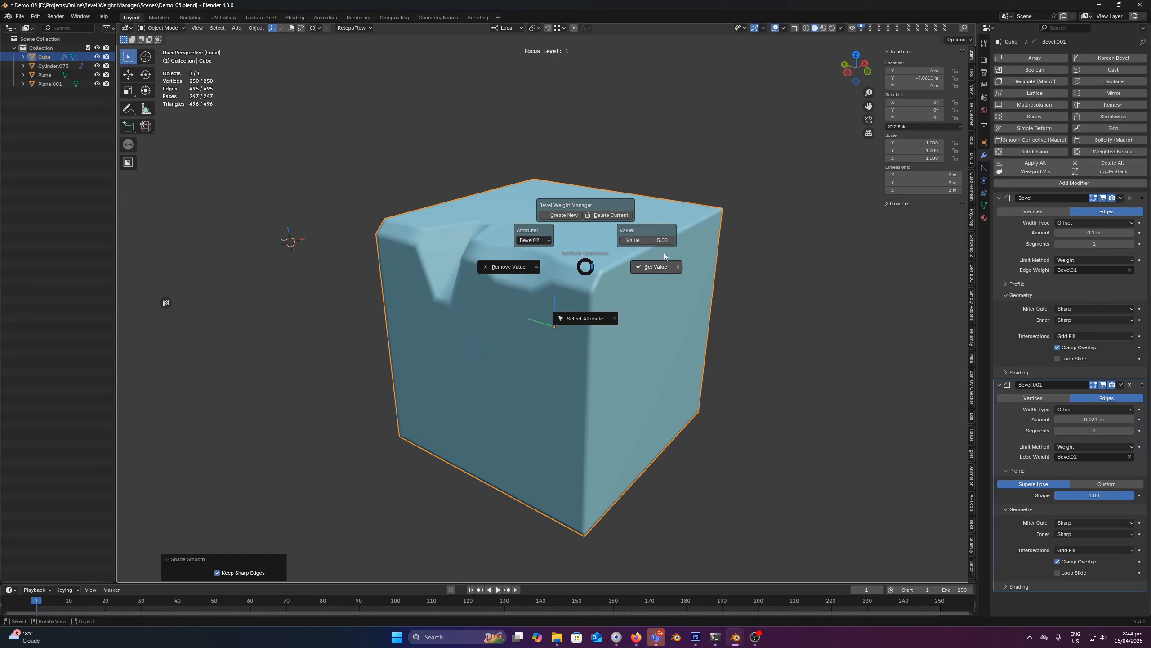
click(649, 239)
text(1)
key(Return)
key(ctrl+shift+b)
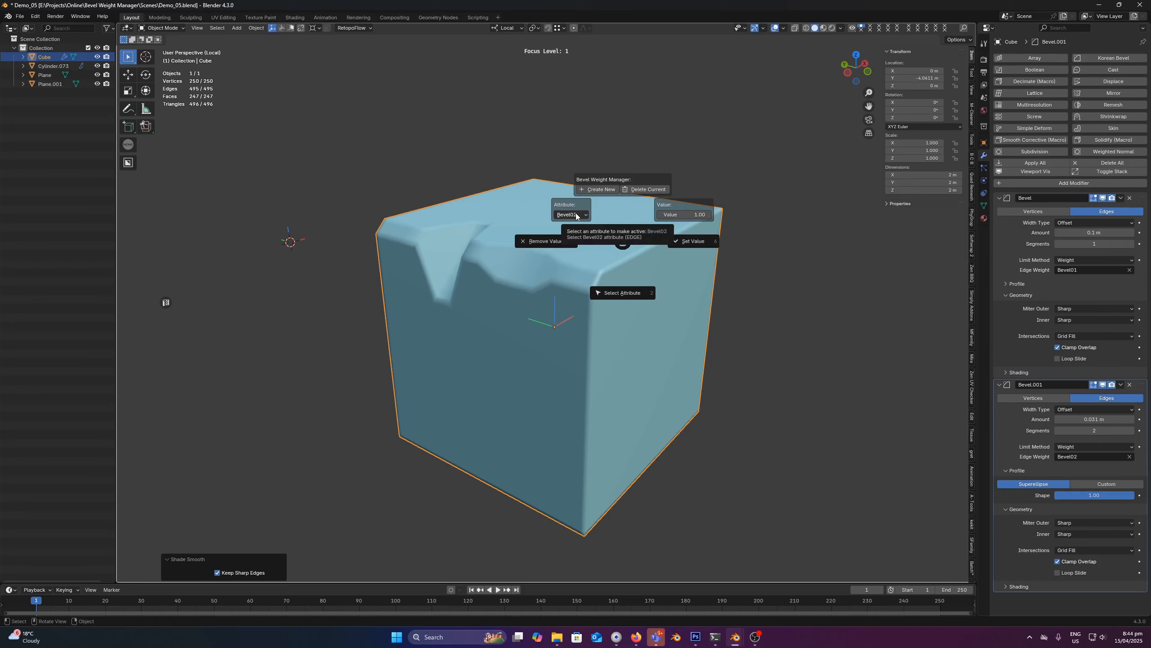
click(576, 216)
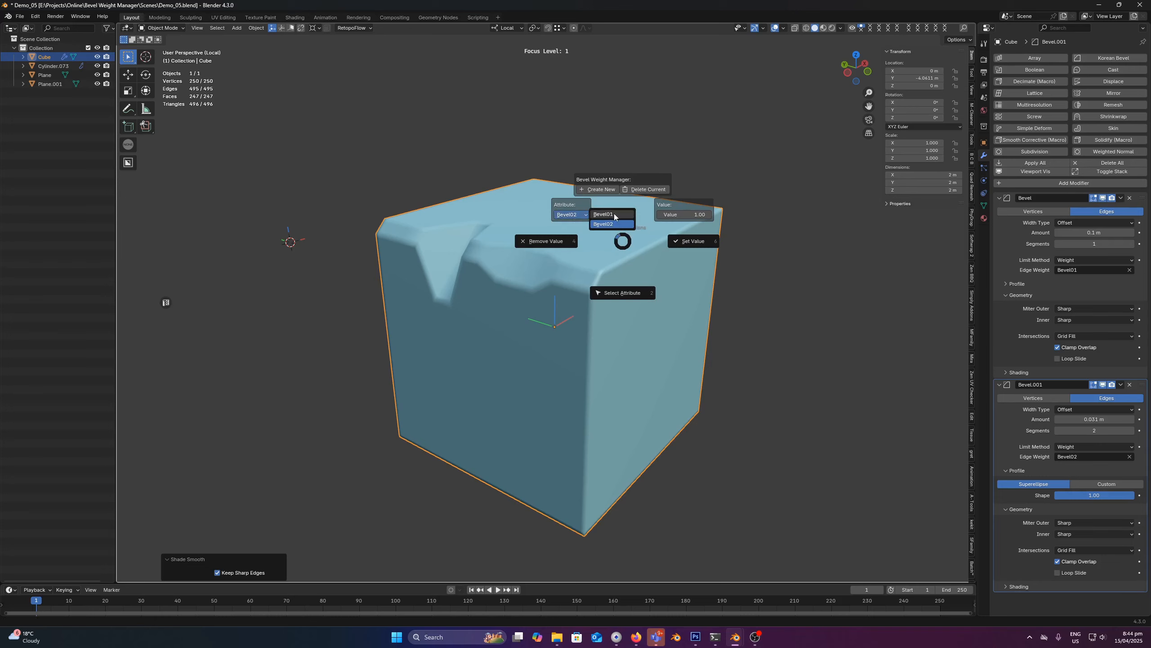
click(608, 214)
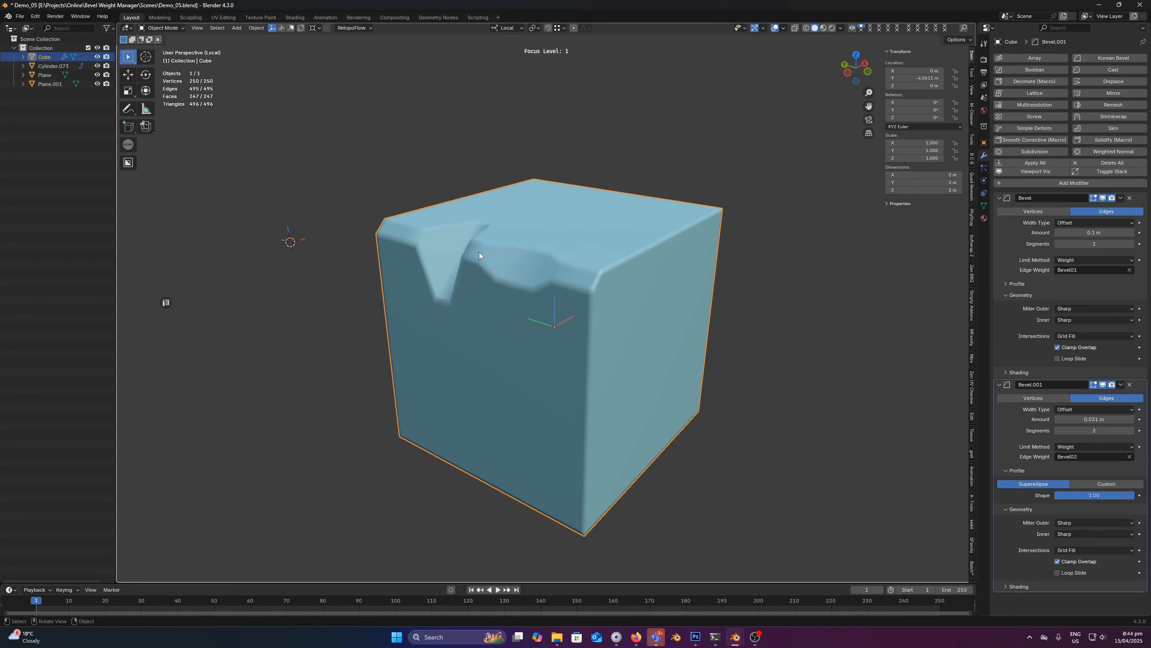
Assign a Bevel01 weight of 3.00 to two adjacent edge segments along the cube's subdivided front top edge, returning to object mode.
key(Tab)
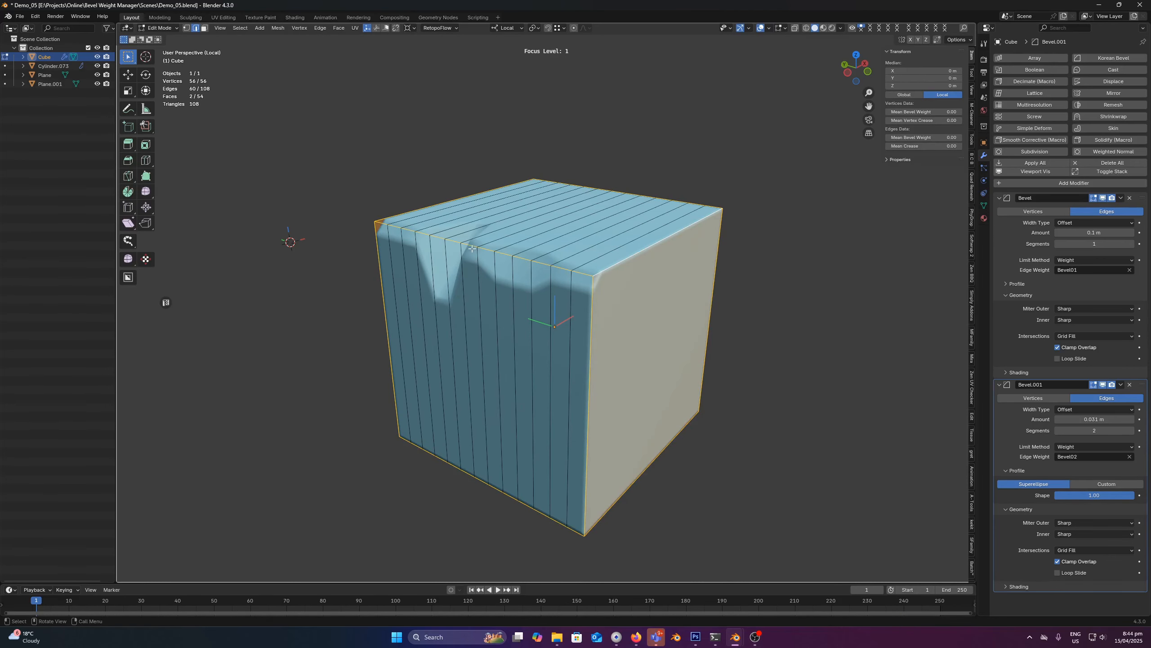
click(520, 259)
shift+click(504, 254)
key(ctrl+alt+b)
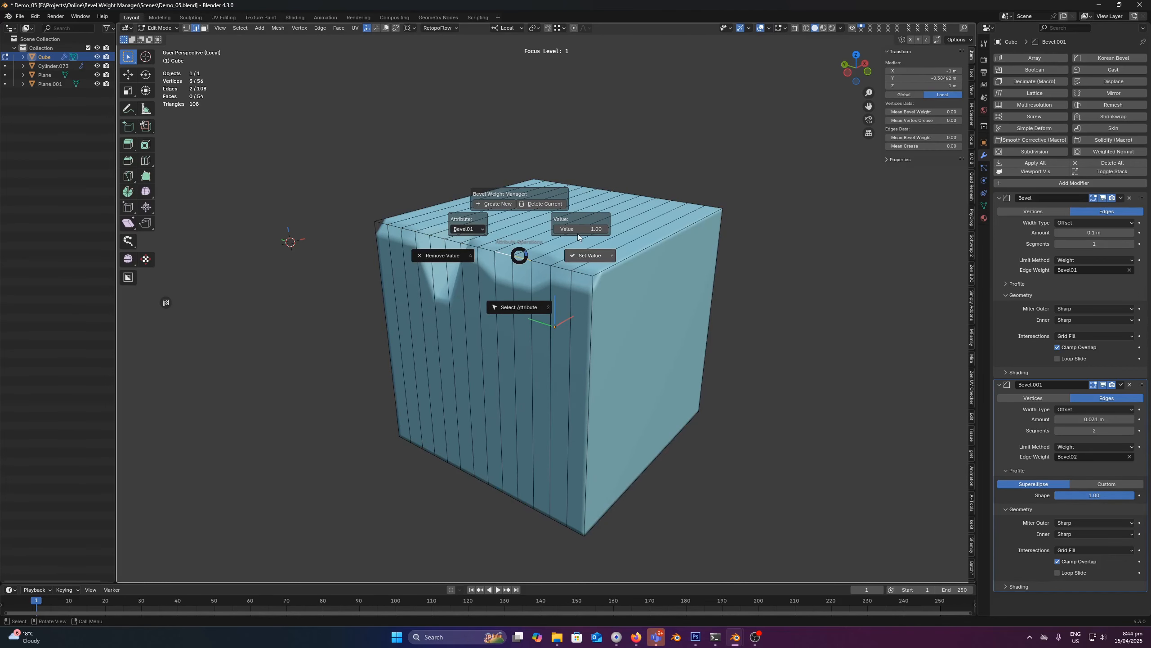
click(582, 229)
text(3)
key(Return)
key(ctrl+alt+b)
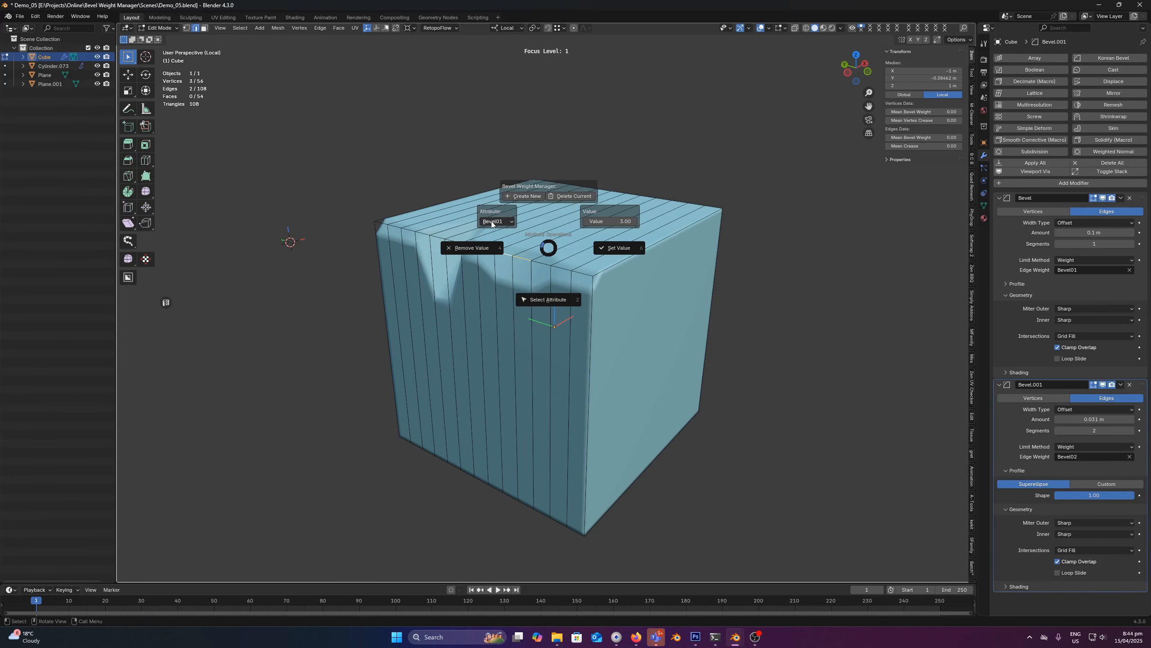
click(618, 247)
key(Tab)
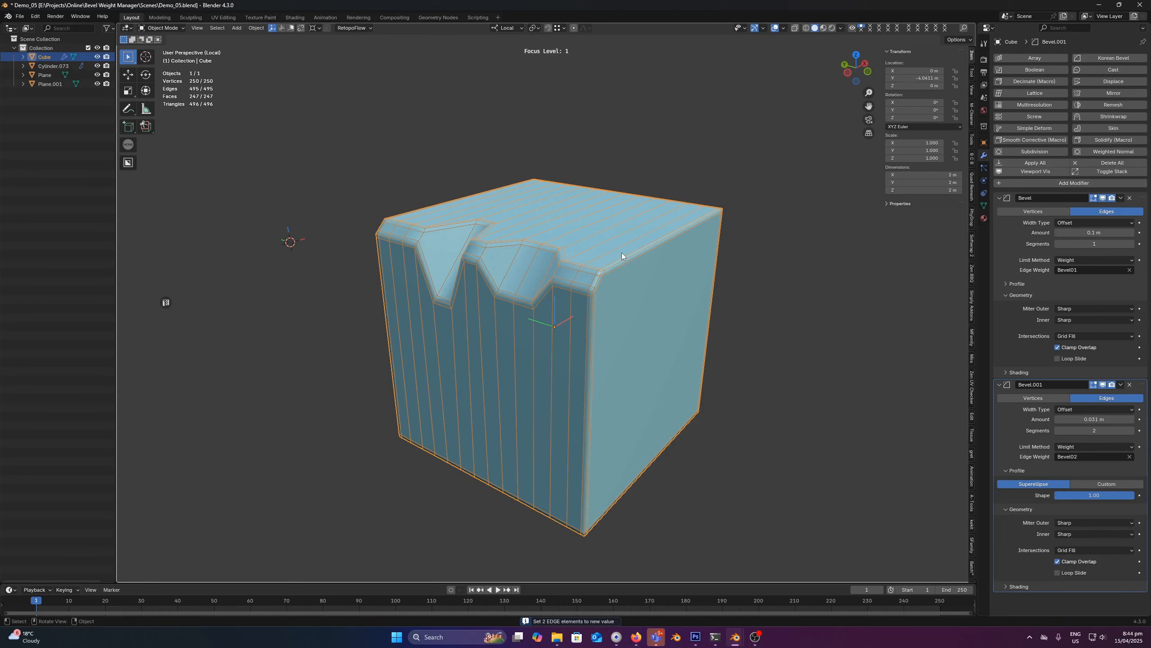
Make Bevel02 the active attribute and remove its value from the cube's near vertical corner edge, returning to object mode.
key(Tab)
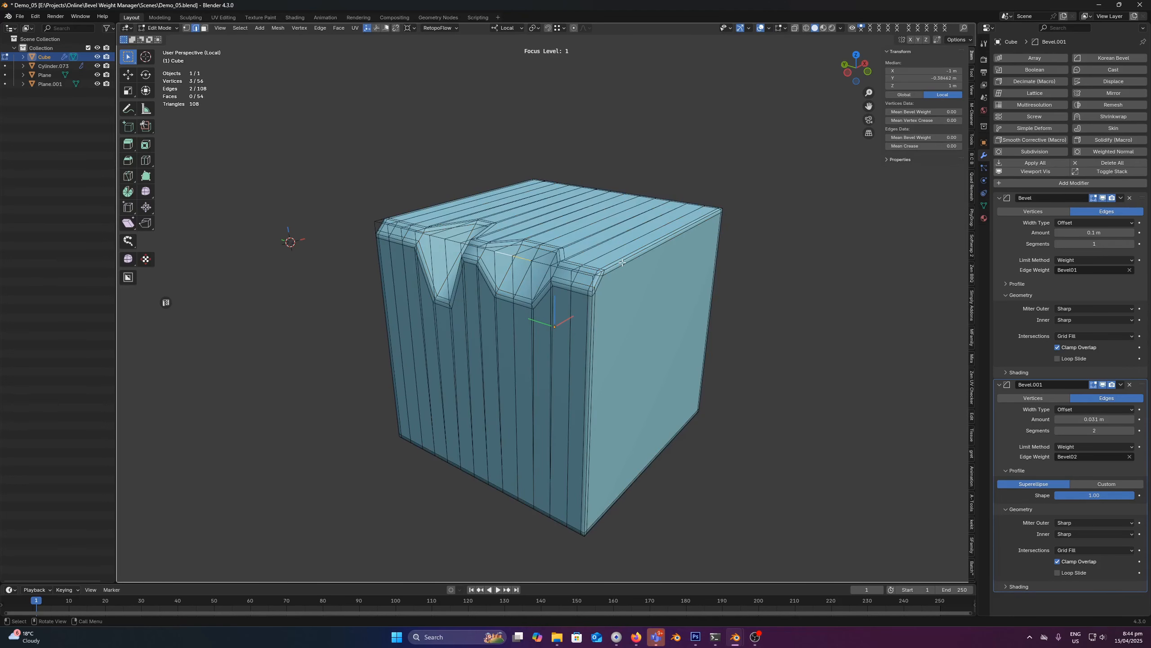
key(ctrl+alt+b)
click(578, 236)
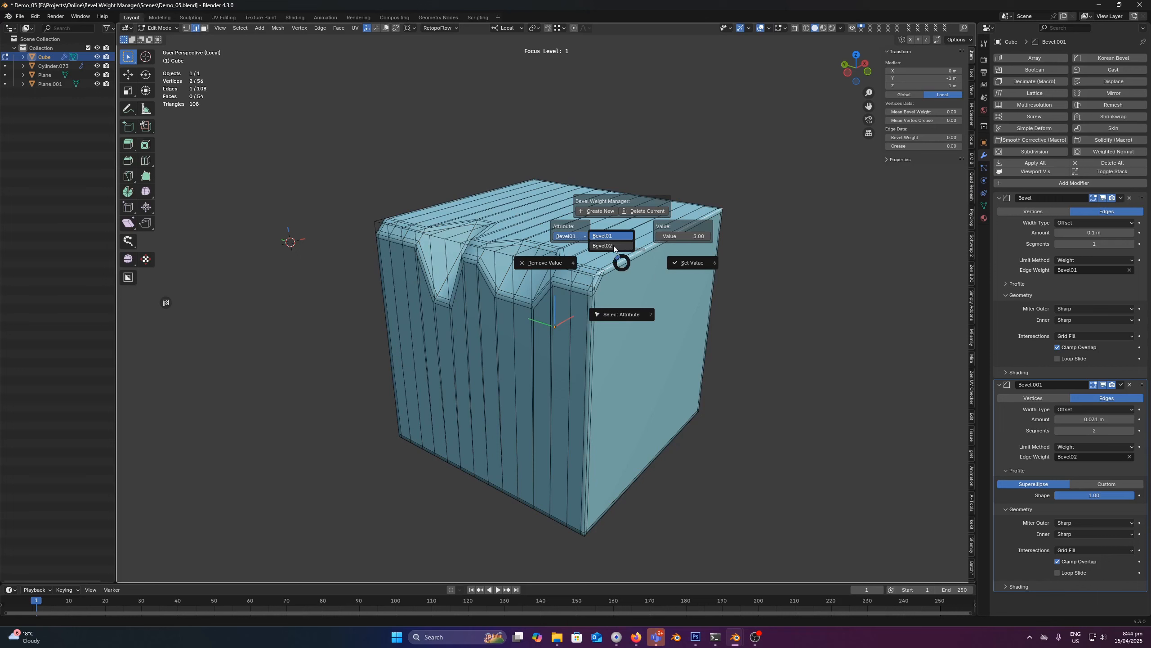
click(613, 246)
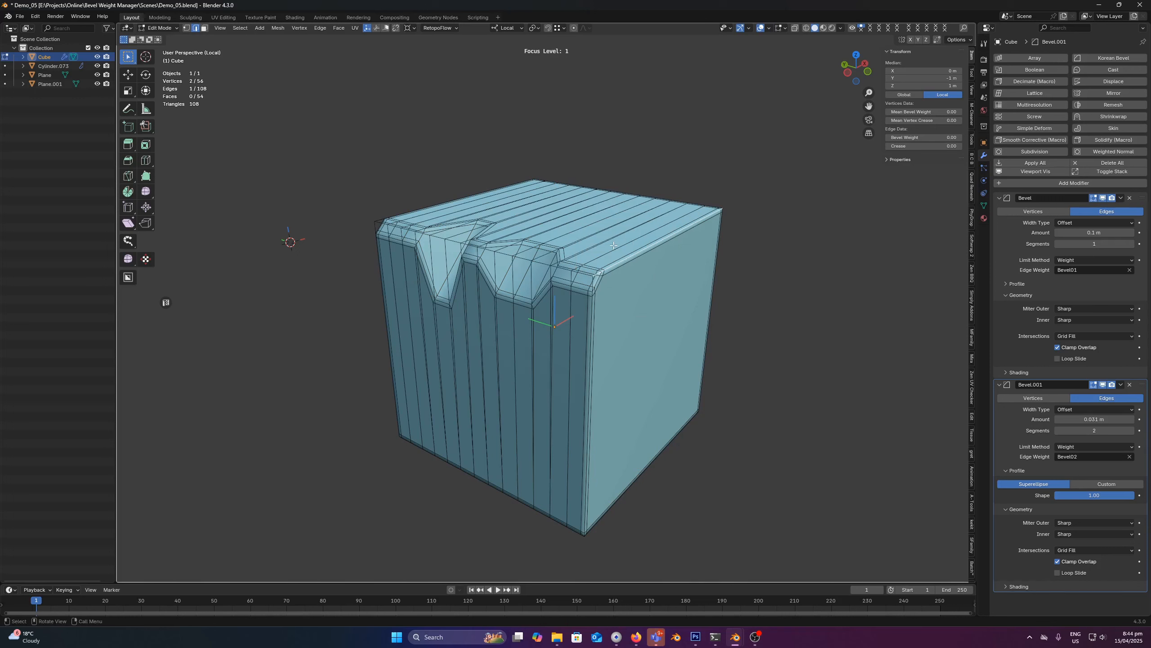
click(597, 356)
key(ctrl+alt+b)
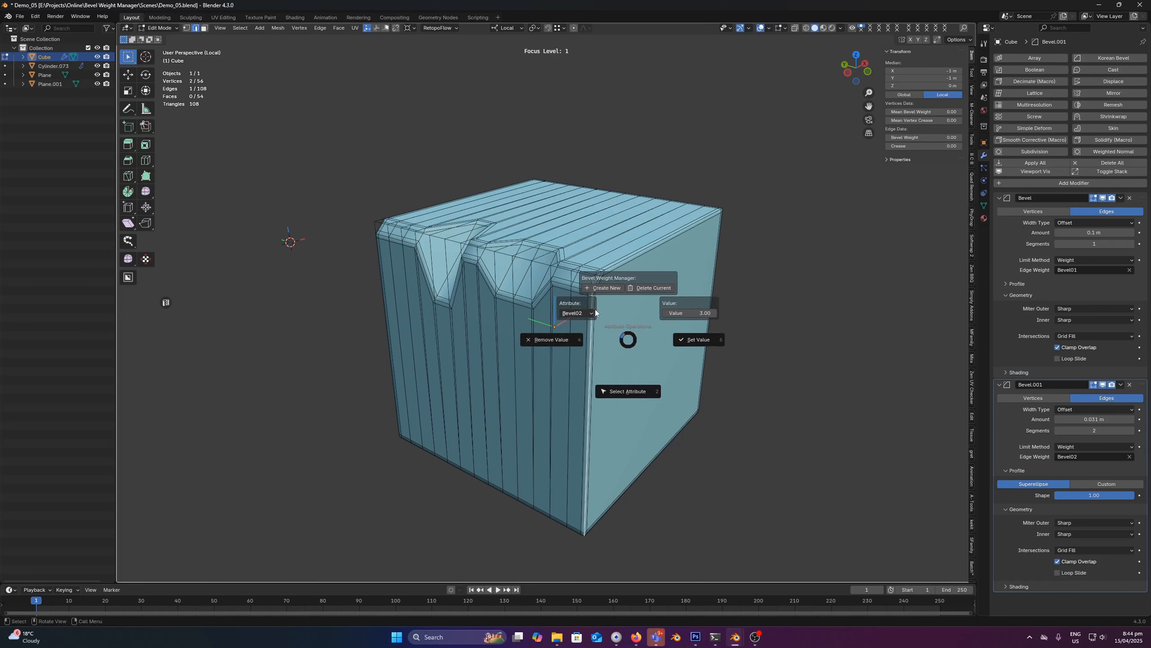
click(562, 342)
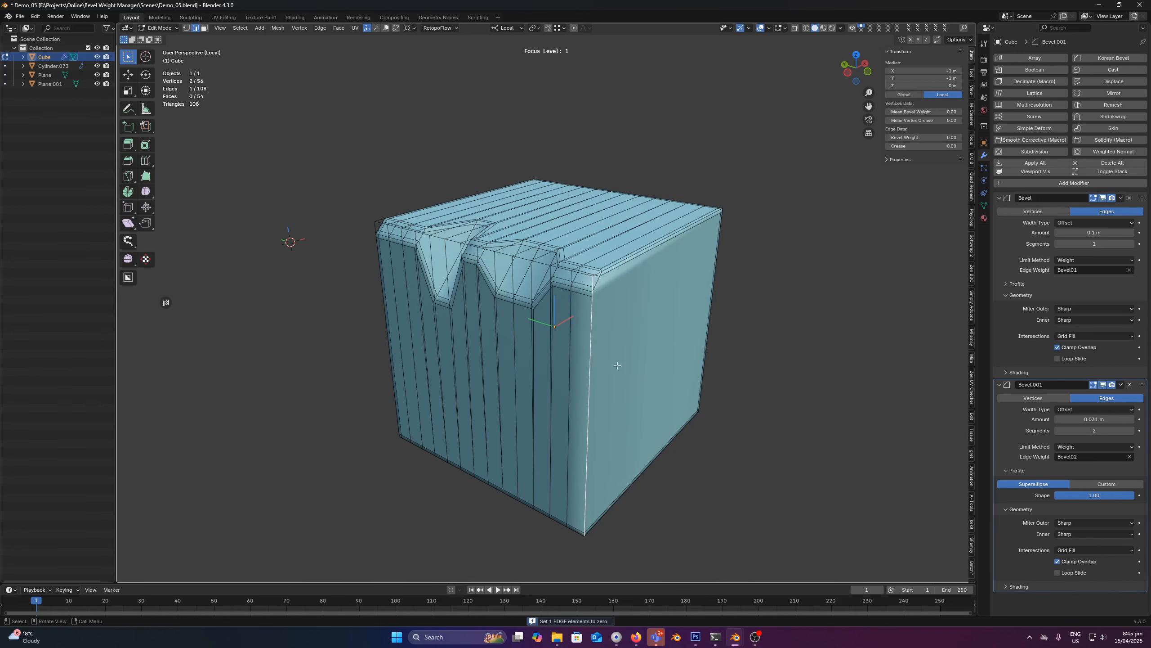
key(Tab)
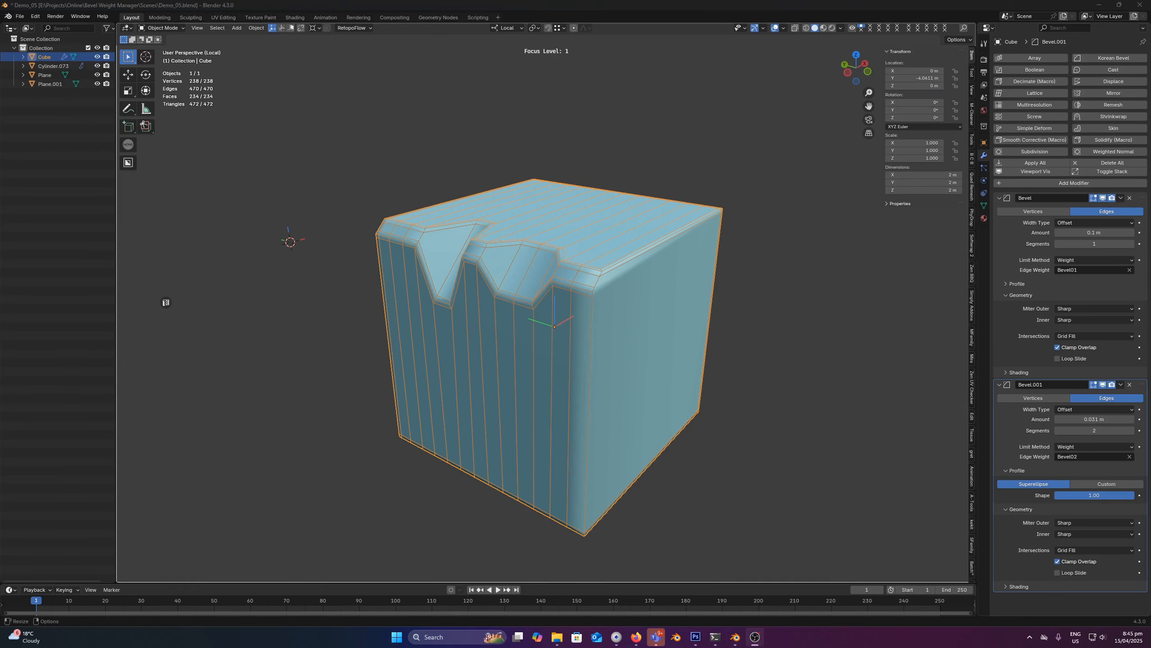
Make UVMap the cube's active mesh attribute, and resync the Bevel Weight Manager by choosing Bevel02 in it.
click(983, 207)
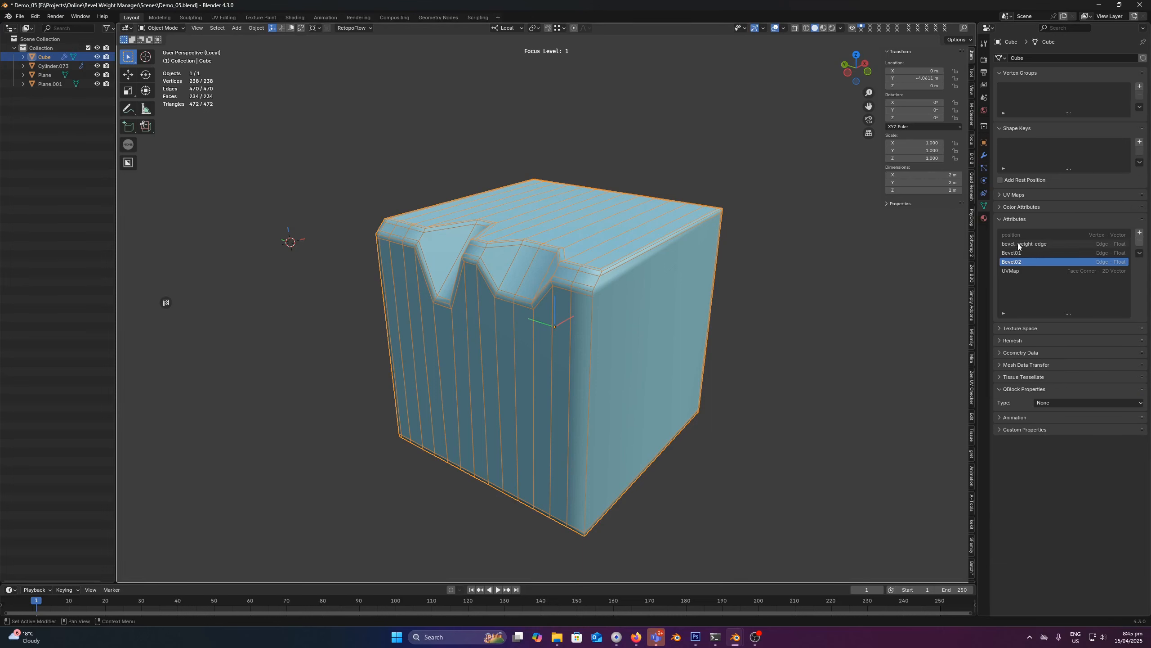
click(1019, 252)
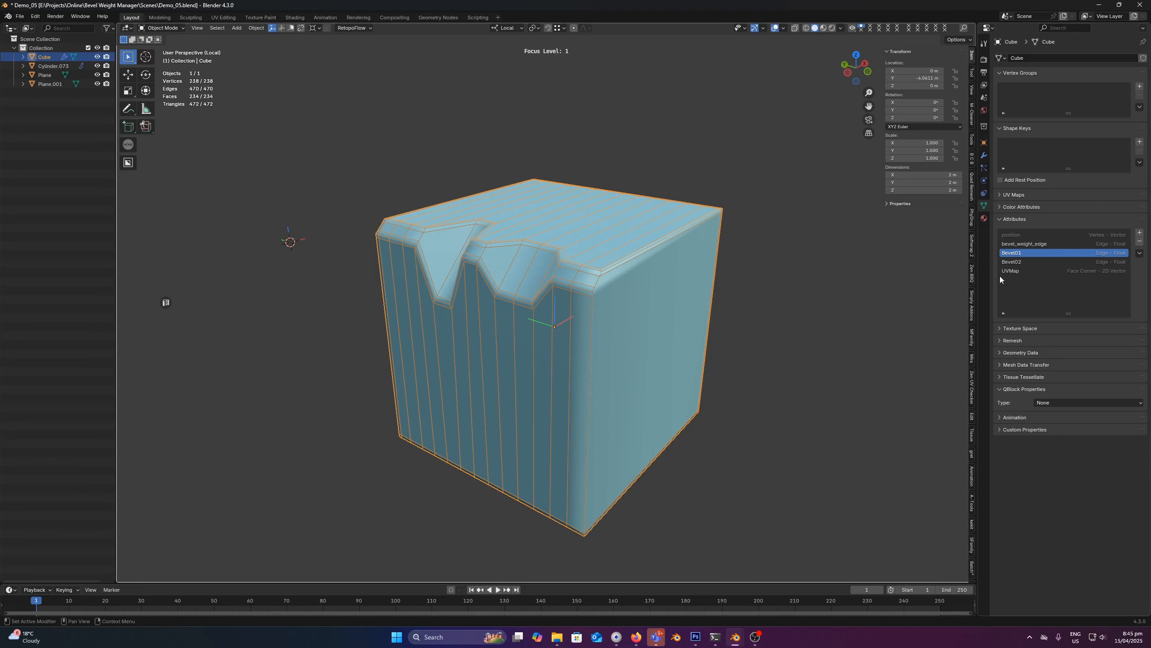
key(alt+b)
key(Escape)
click(1023, 270)
key(alt+b)
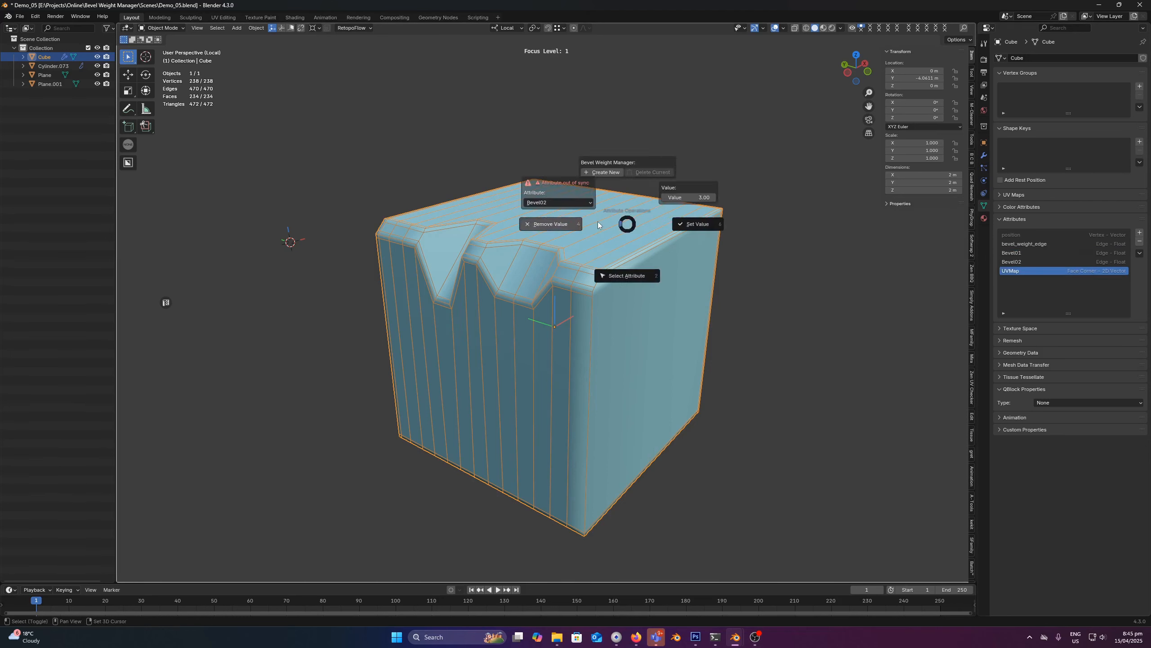
click(598, 222)
key(alt+b)
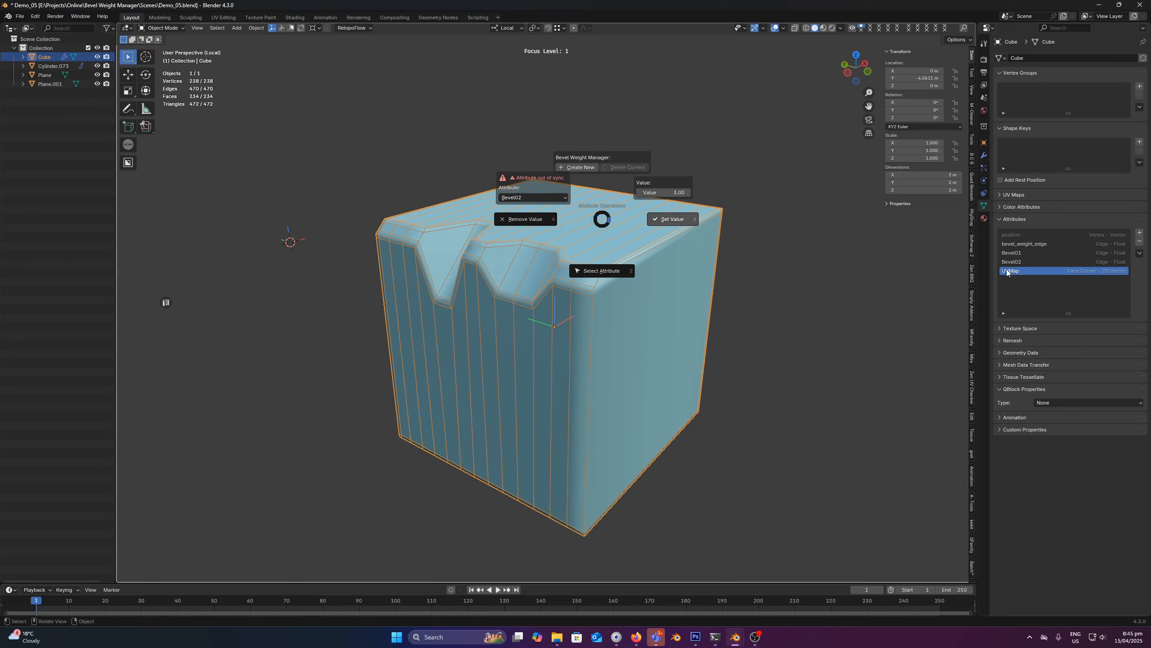
click(525, 195)
click(589, 210)
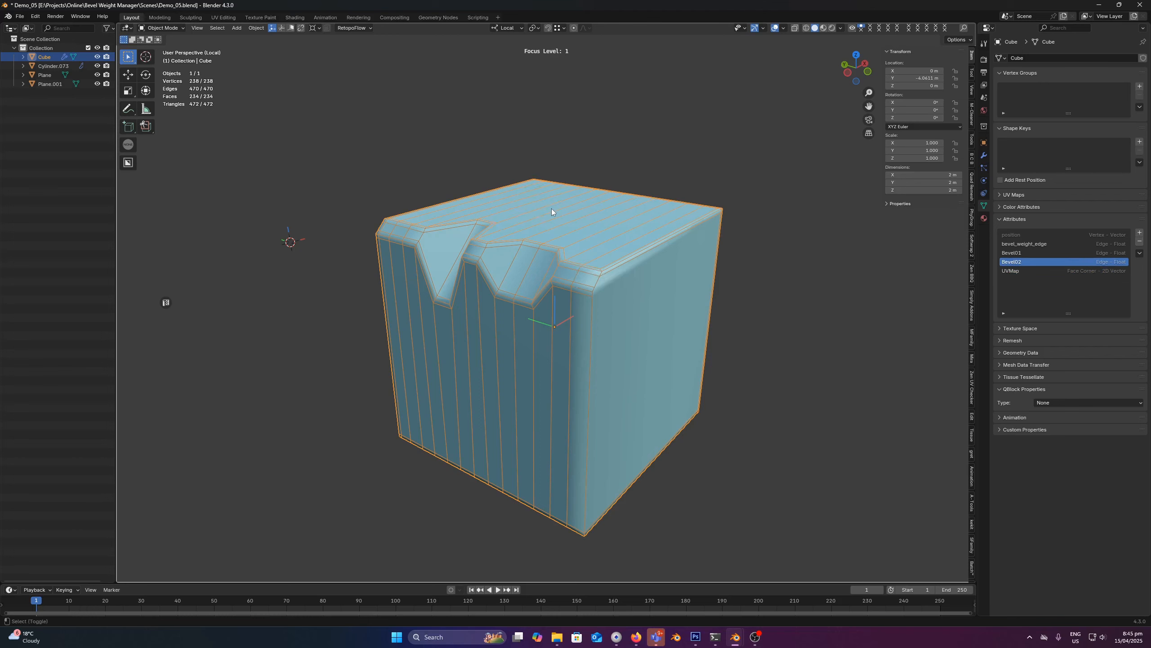
Put the attribute selection out of sync with UVMap again and reselect the bevel attribute in the Bevel Weight Manager.
key(shift+v)
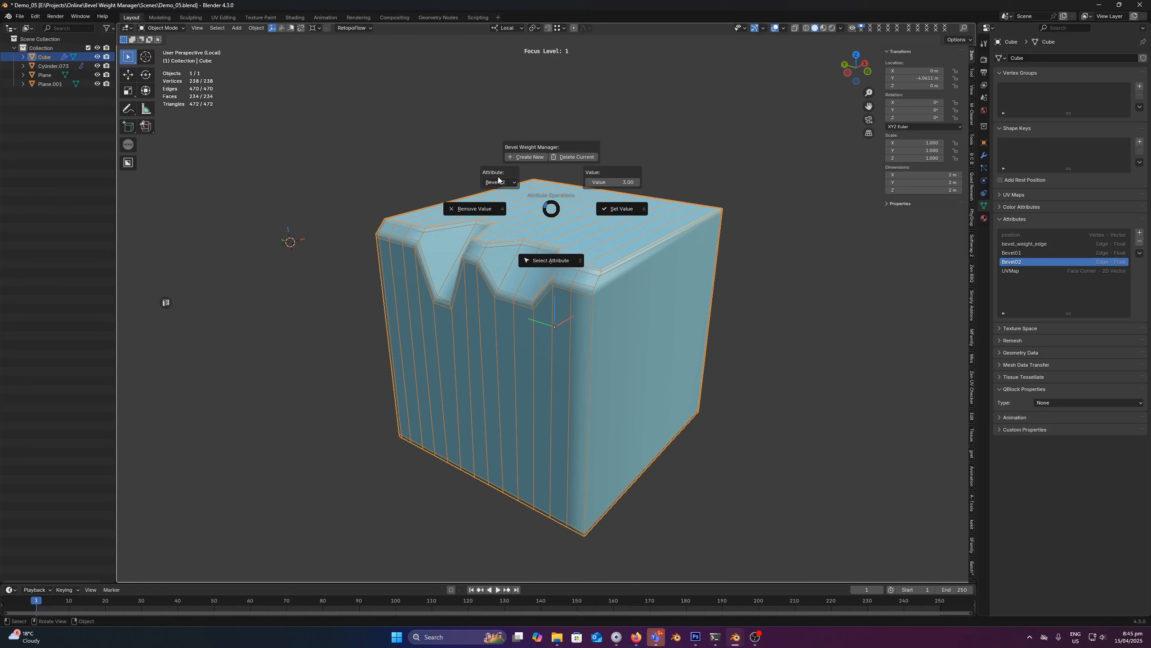
click(501, 185)
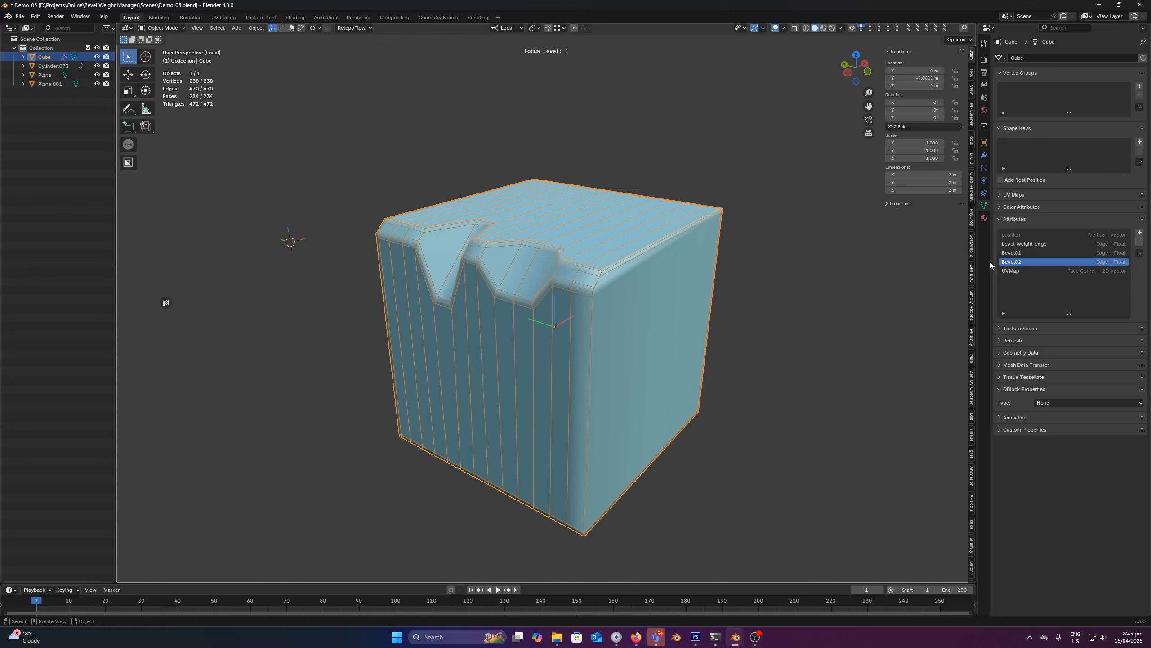
click(1016, 271)
key(shift+v)
click(539, 211)
key(shift+v)
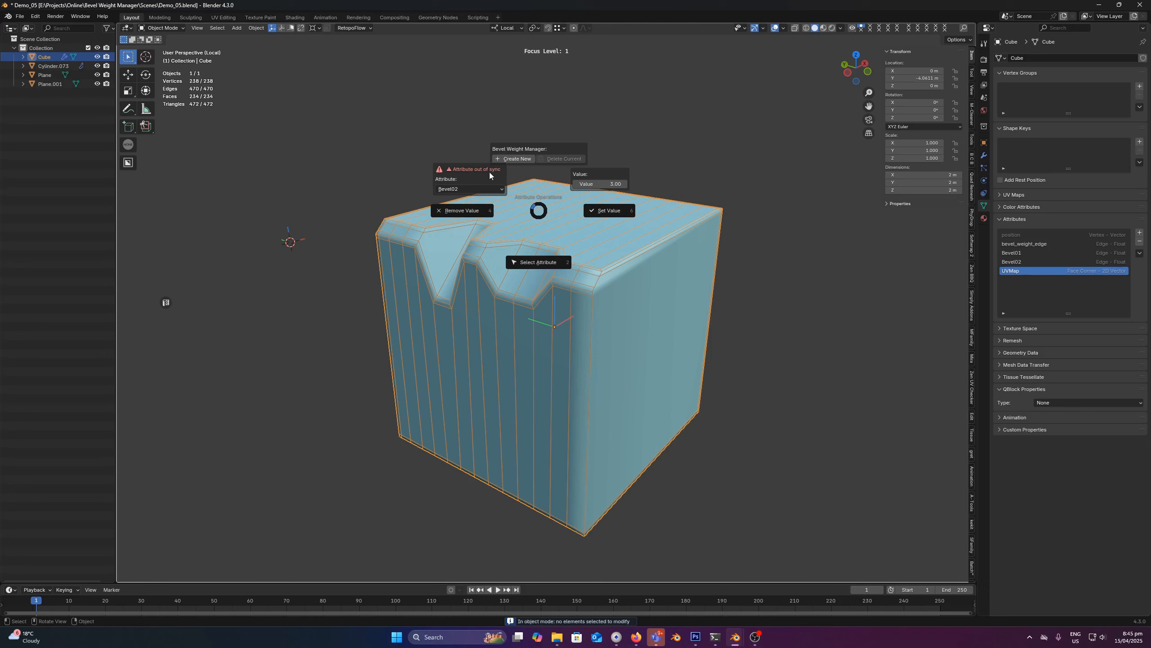
click(466, 189)
click(522, 198)
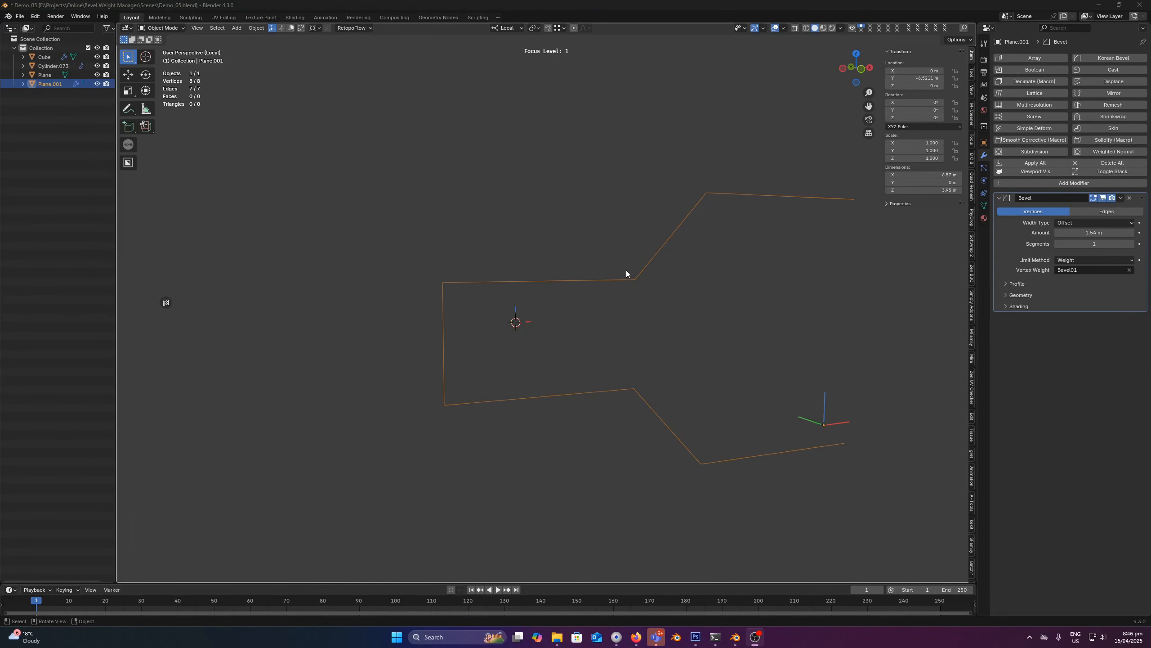
Remove the existing custom attribute from Plane.001 and select the two corner vertices at the profile's closed end in edit mode.
click(983, 205)
click(1140, 241)
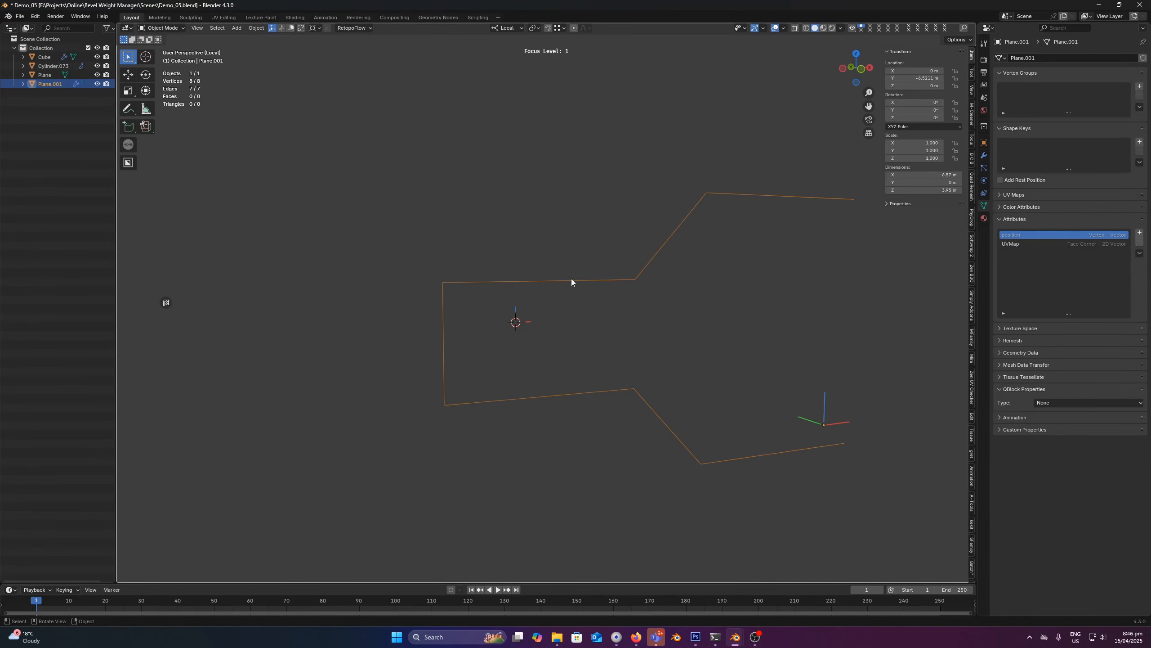
key(Tab)
key(alt+a)
drag(407, 258, 490, 426)
Create a float attribute named Bevel01 in the Vertex domain from the two selected corner vertices.
key(shift+v)
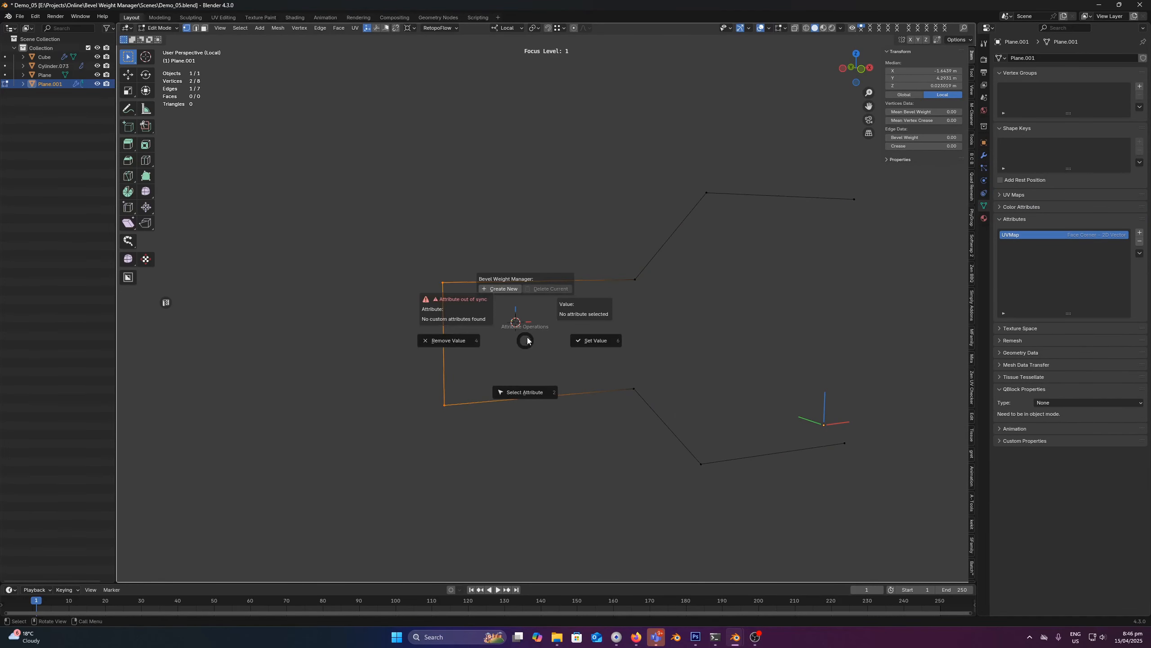
click(512, 288)
click(521, 291)
text(Bevel01)
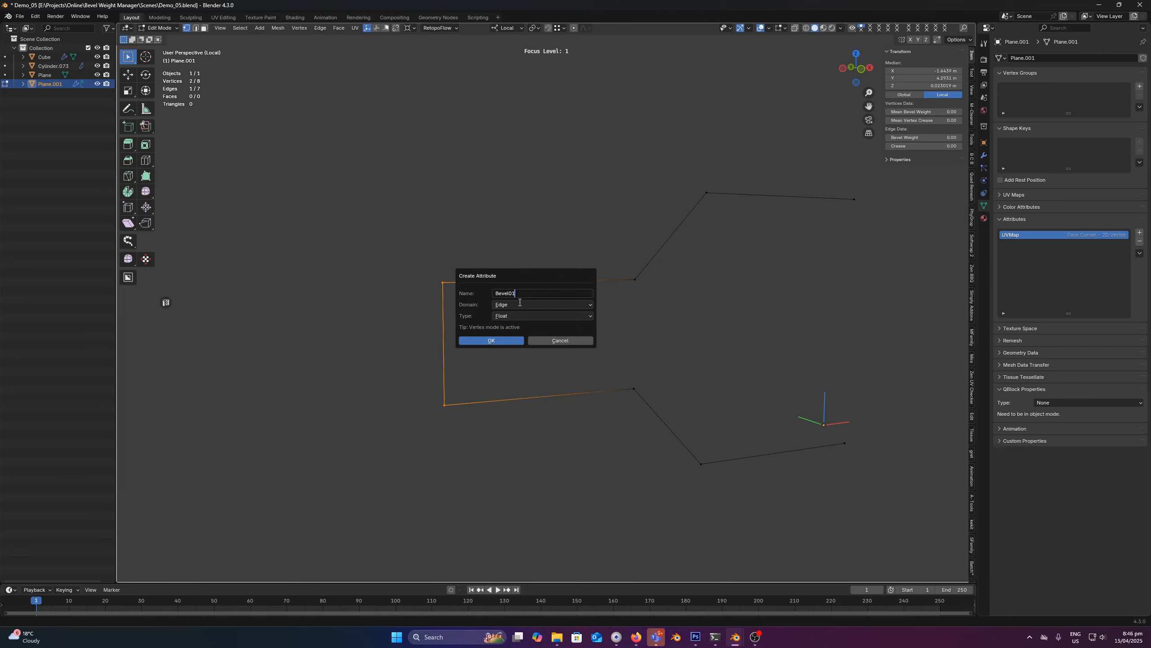
key(Return)
click(514, 304)
click(507, 316)
click(491, 339)
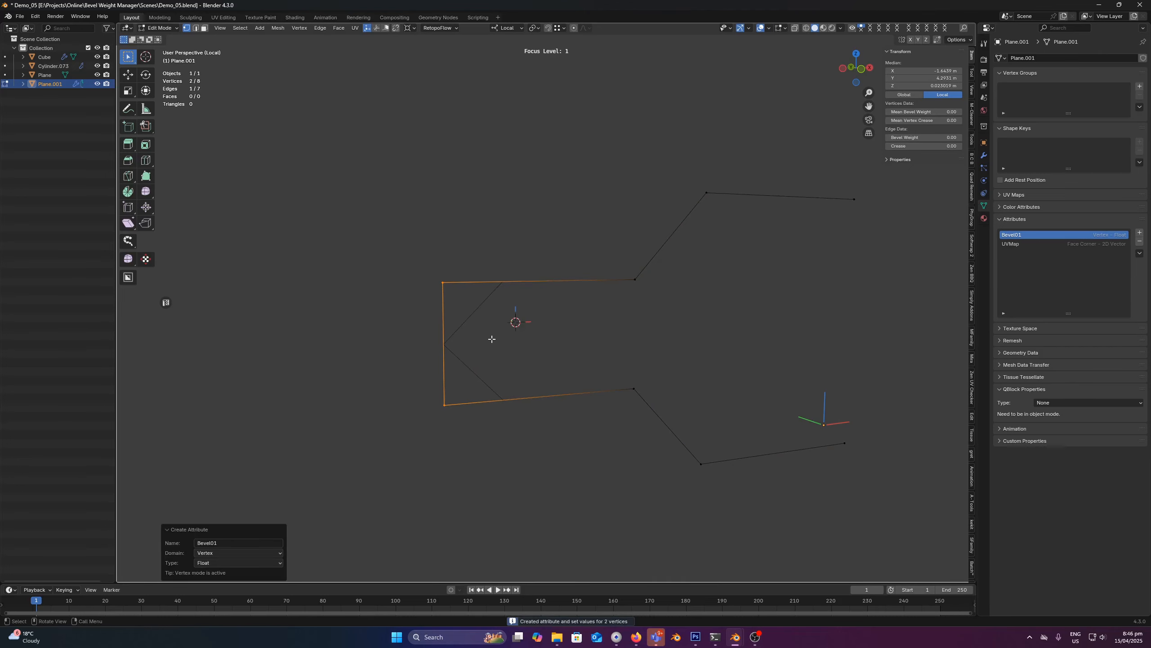
Set the profile's vertex Bevel modifier to an amount of about 0.575 m with 10 segments in object mode.
key(Tab)
click(983, 155)
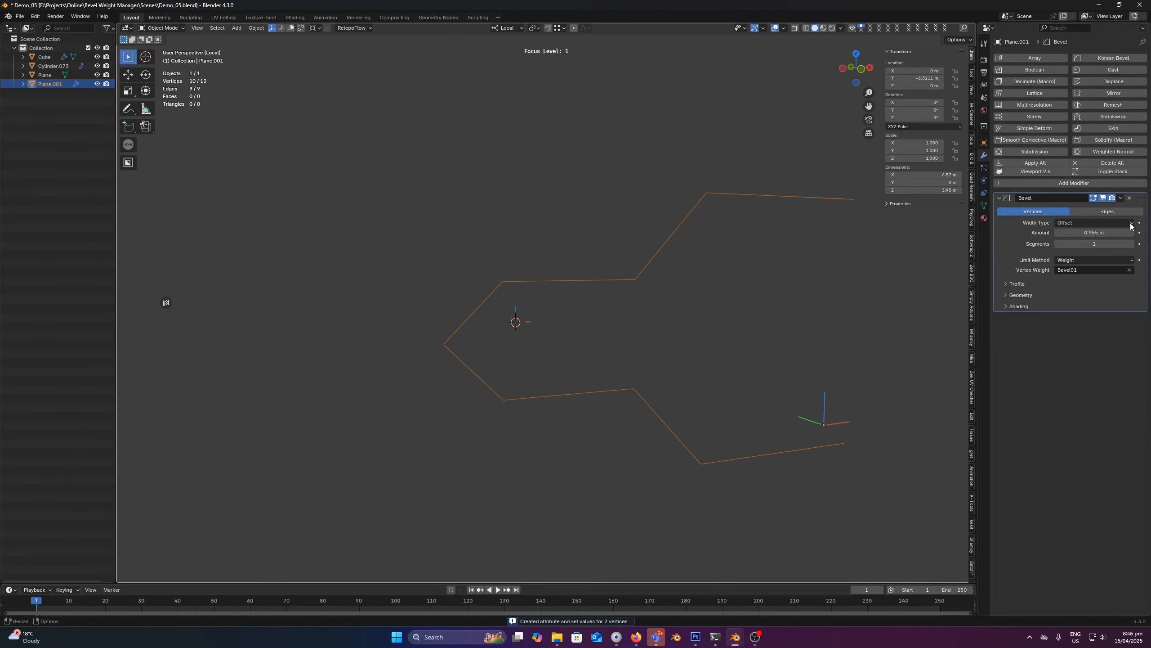
mouse_move(1094, 232)
mouse_down()
mouse_move(1070, 232)
mouse_move(1111, 244)
mouse_up()
scroll(705, 214, down, 2)
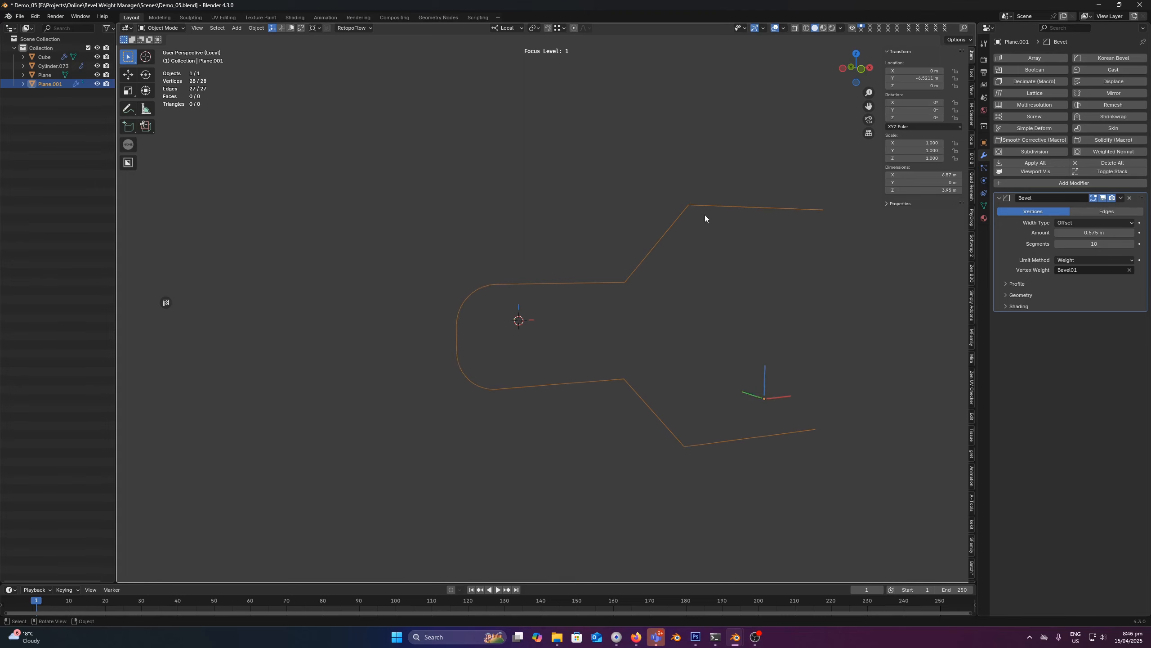
Create a float attribute named Bevel02 in the Vertex domain from the profile's four intermediate corner vertices.
key(Tab)
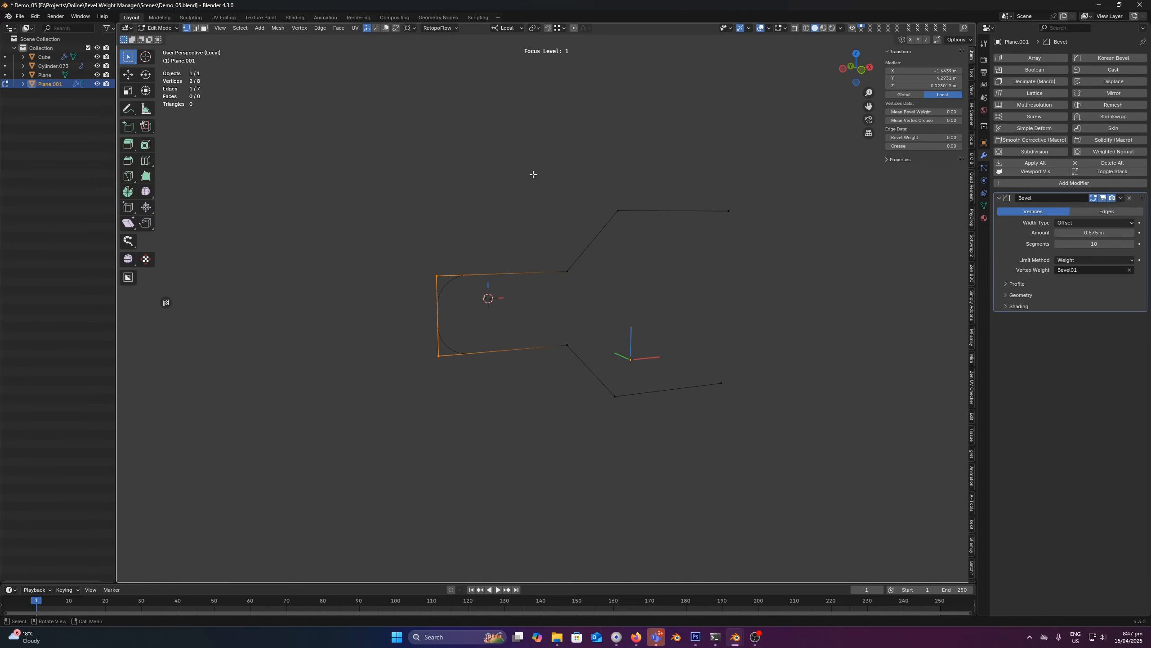
drag(533, 174, 650, 418)
shift+middle_drag(646, 340, 609, 274)
key(shift+alt+b)
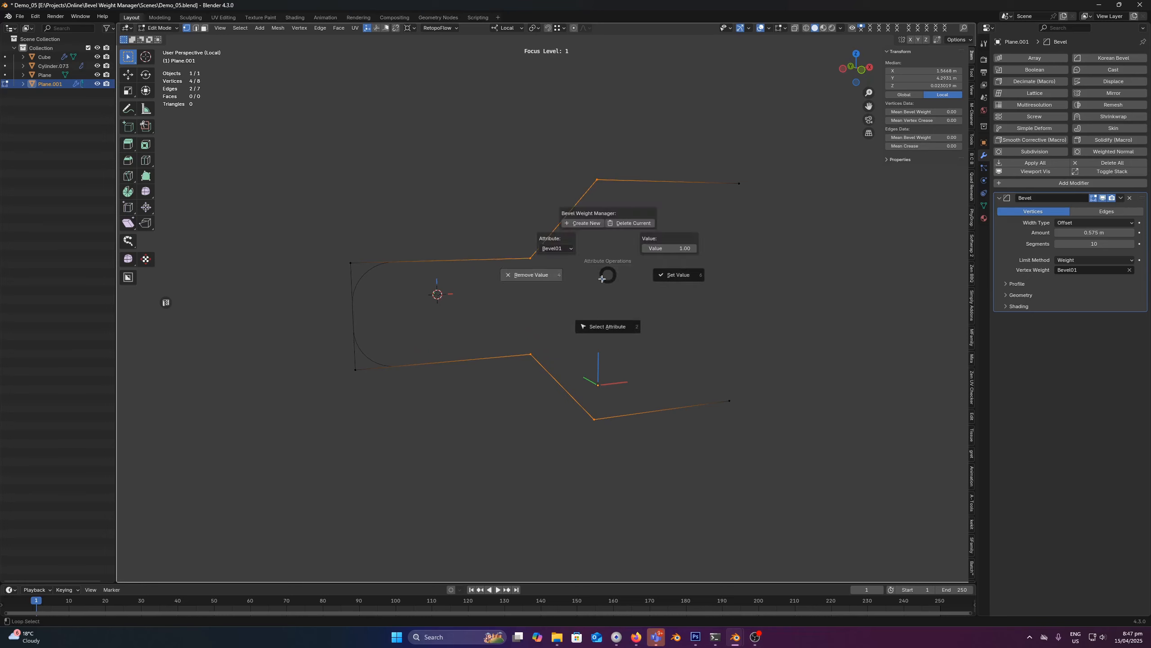
click(601, 276)
key(shift+alt+b)
click(593, 221)
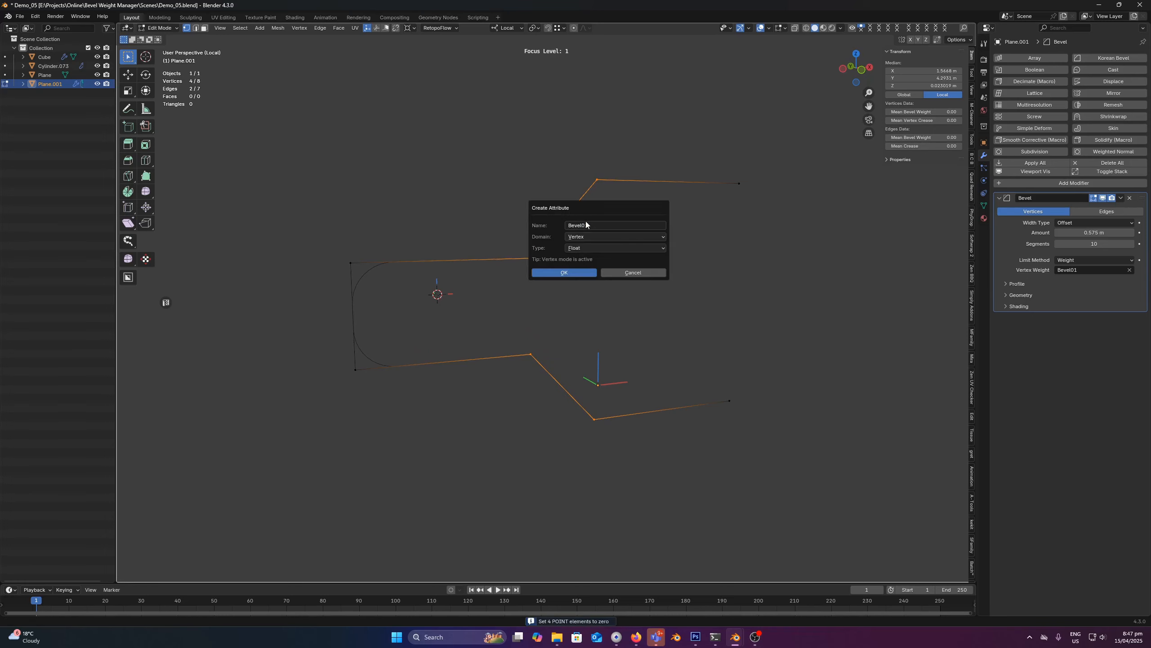
click(595, 225)
click(617, 226)
key(BackSpace)
text(2)
click(573, 272)
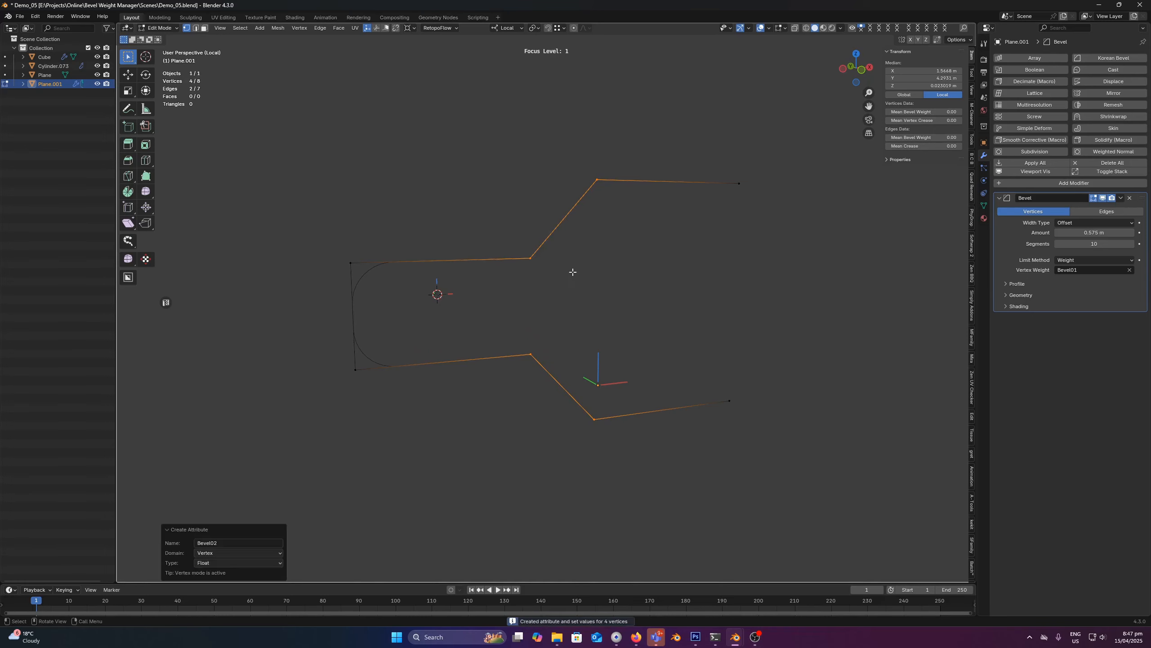
Duplicate the profile's Bevel modifier and give the copy the Bevel02 vertex weight and an amount of about 0.361 m.
key(Tab)
click(1121, 198)
click(1085, 217)
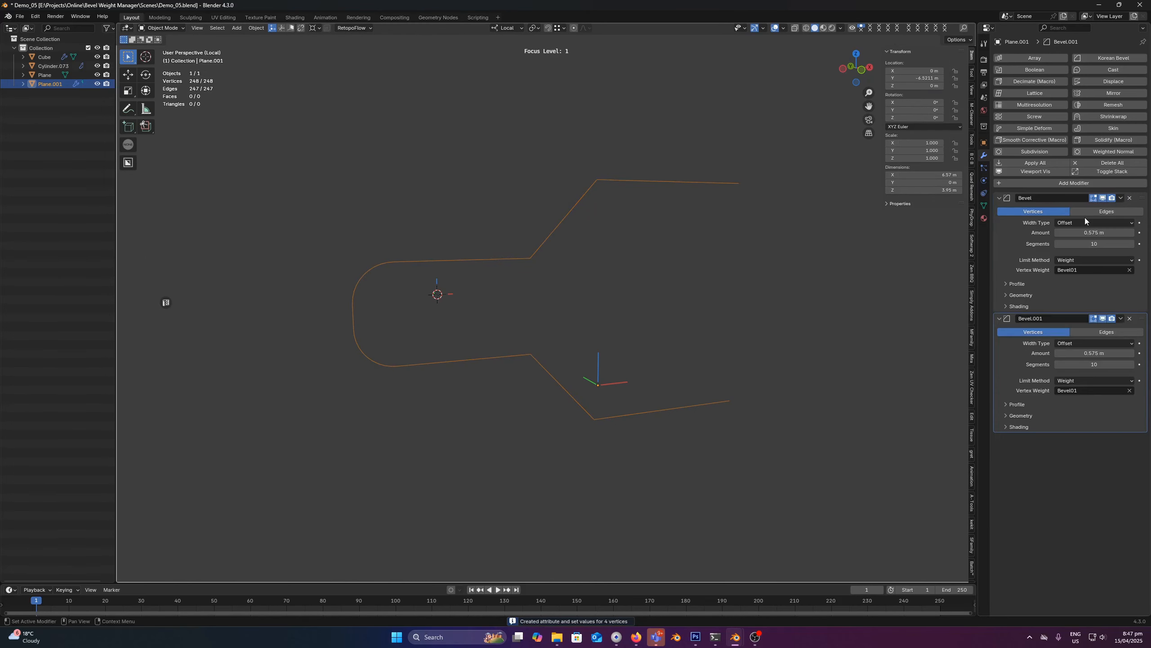
click(1081, 390)
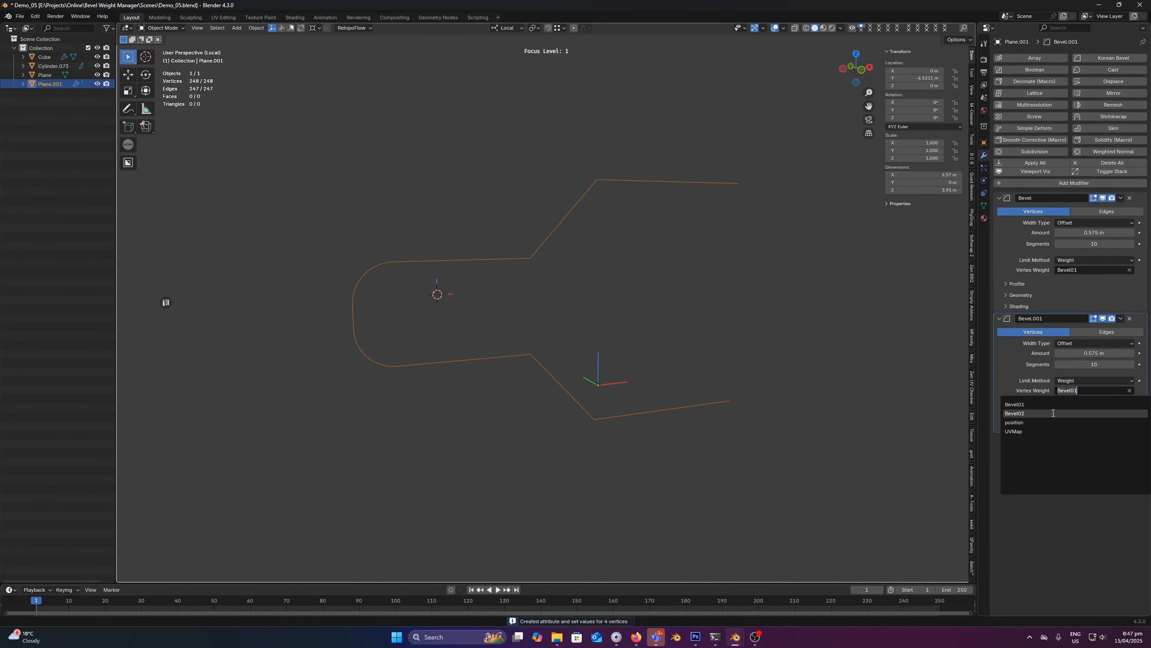
click(1075, 413)
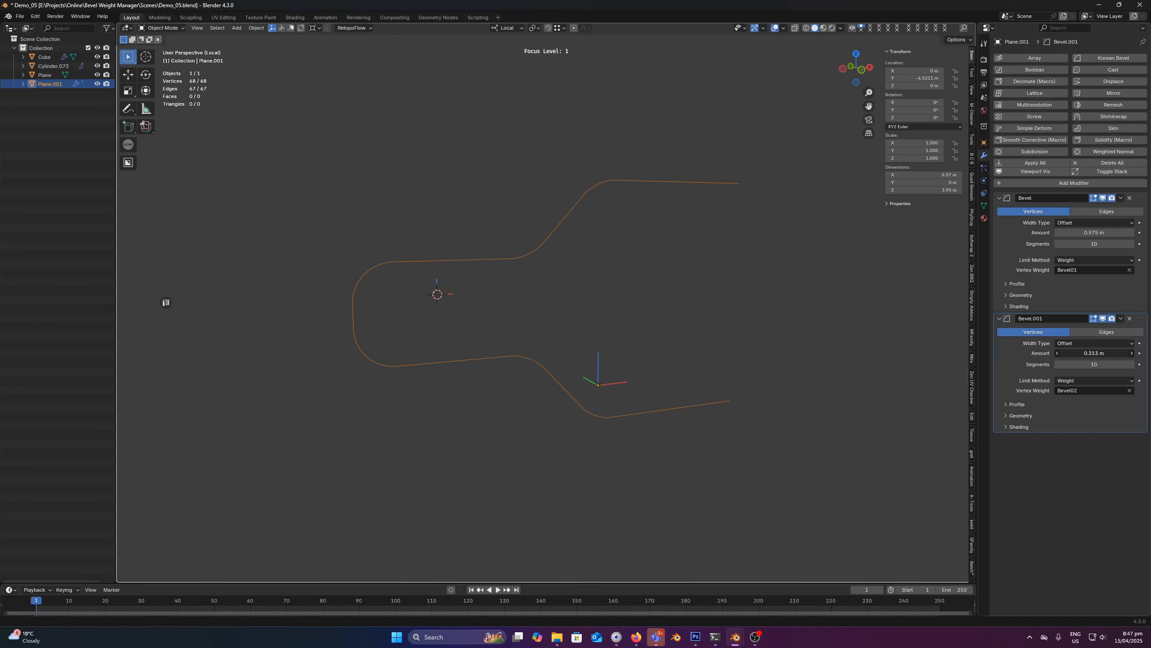
middle_drag(668, 268, 679, 266)
scroll(678, 267, down, 2)
In edit mode, select the profile's vertices stored in the Bevel02 attribute using the Bevel Weight Manager.
key(Tab)
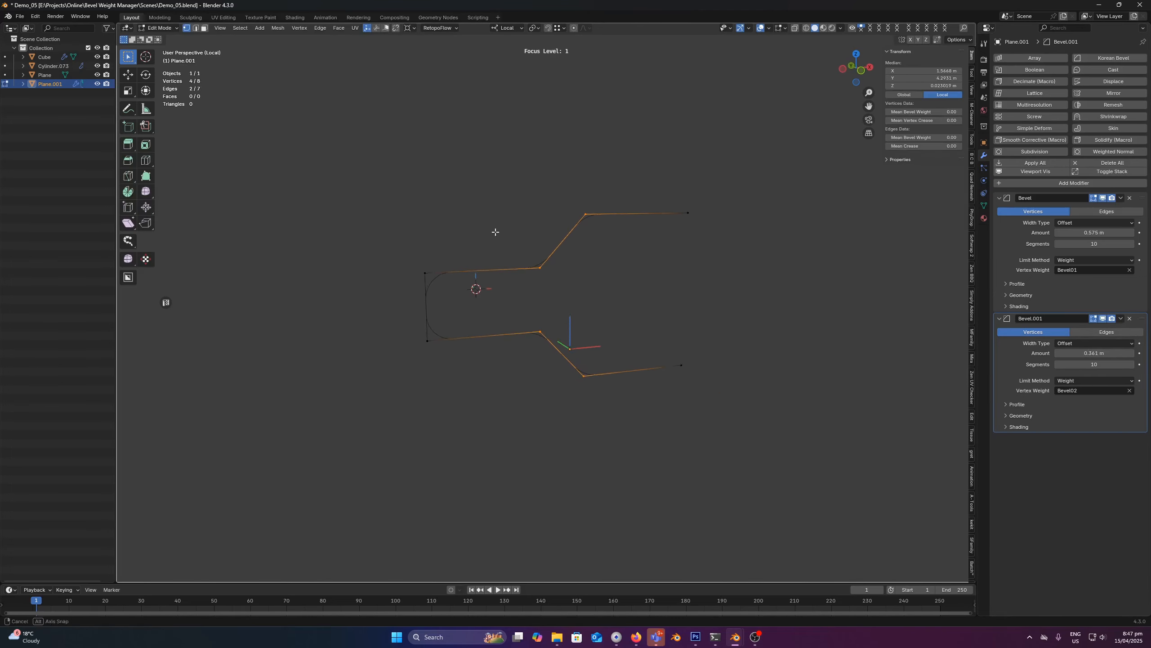
scroll(496, 231, up, 2)
shift+middle_drag(496, 232, 546, 251)
scroll(553, 257, down, 2)
click(486, 277)
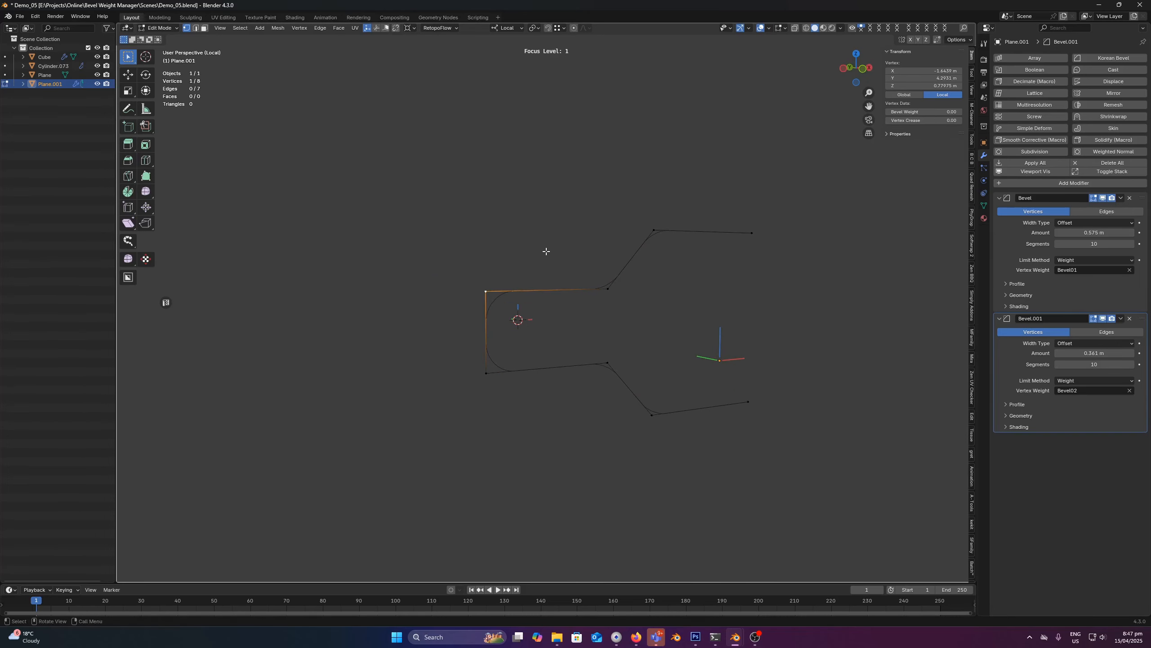
key(shift+g)
key(Escape)
key(shift+v)
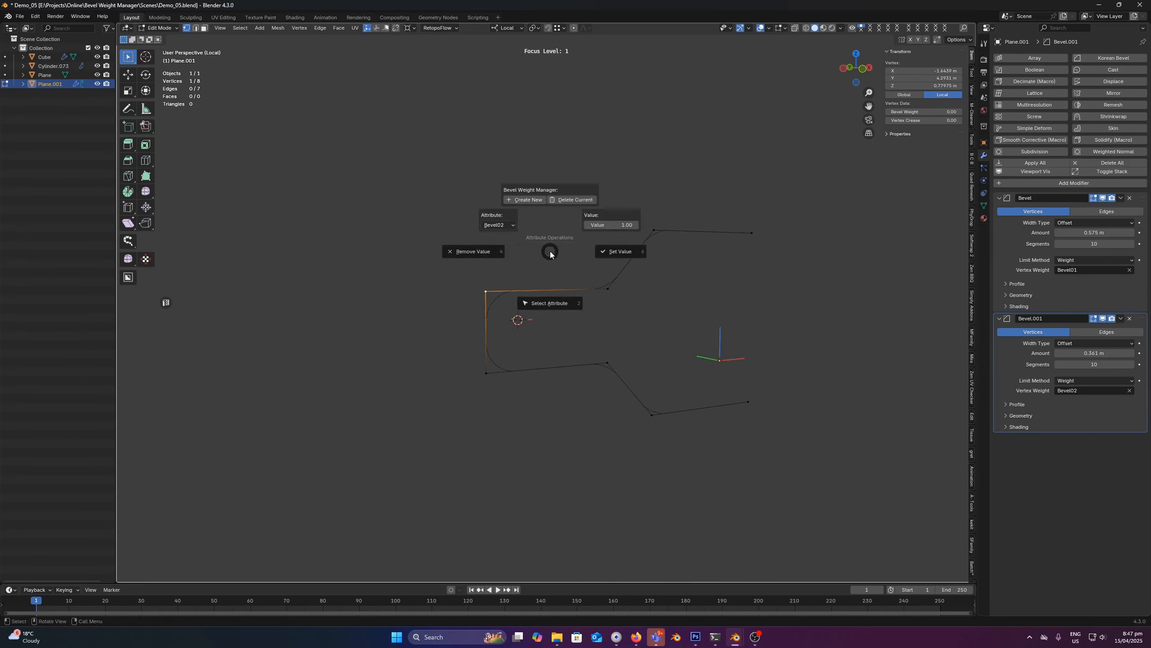
click(543, 304)
Clear the vertex selection and reselect the Bevel02 vertices through the Bevel Weight Manager.
key(shift+v)
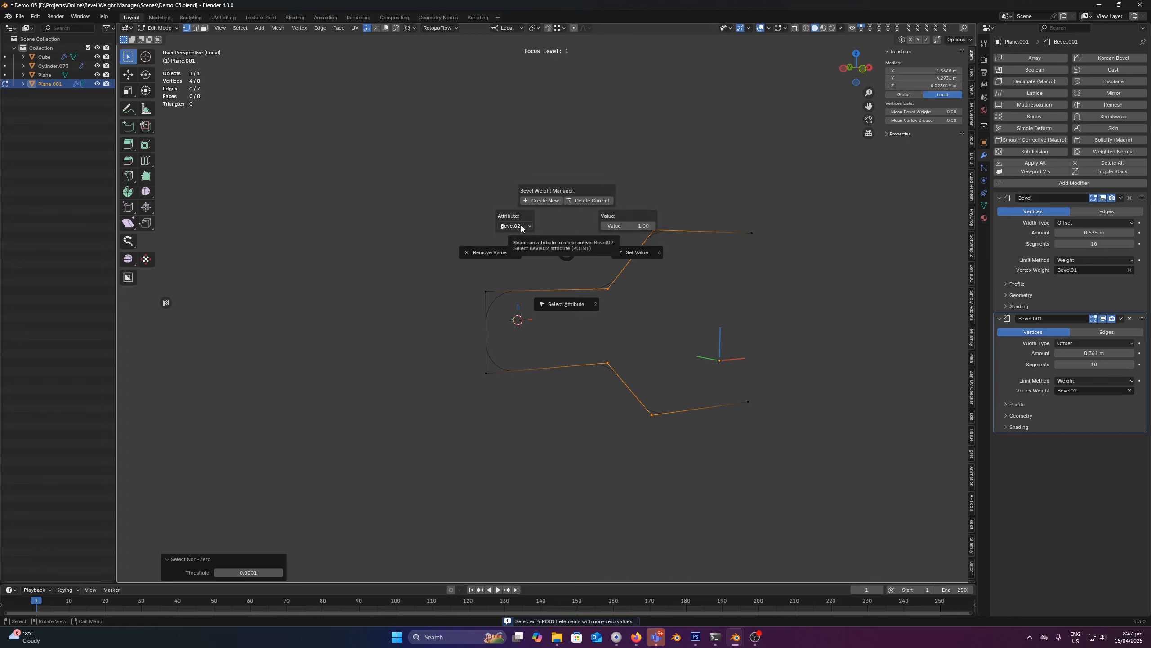
key(Escape)
click(612, 170)
key(shift+v)
click(611, 217)
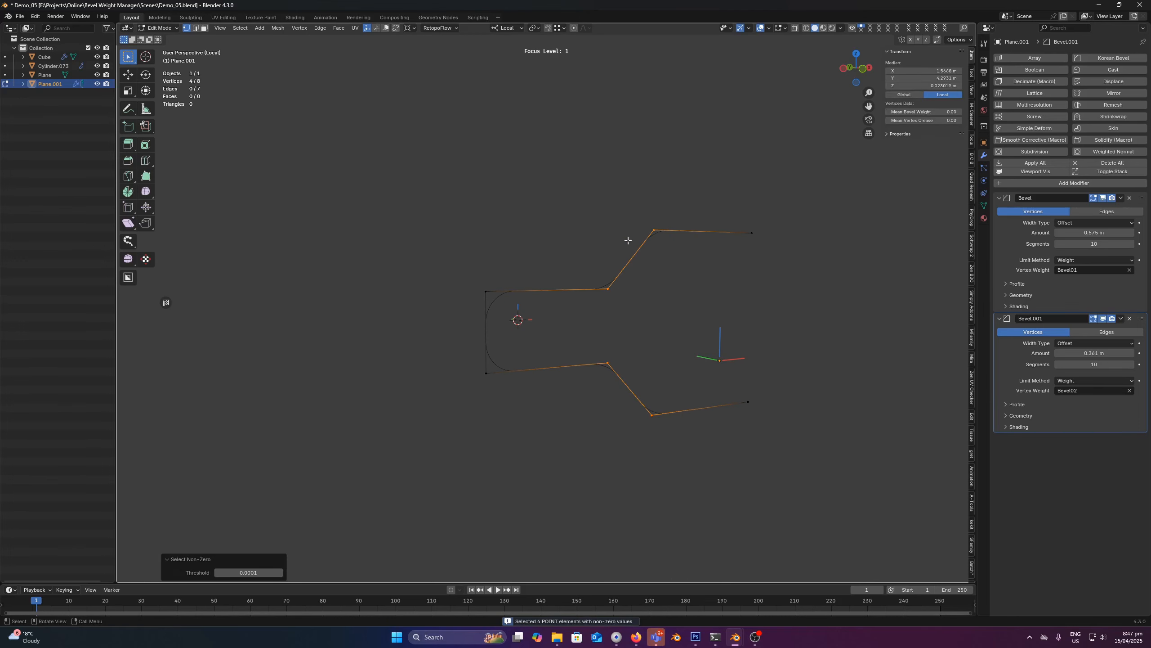
Make Bevel01 the active attribute in the Bevel Weight Manager and select its vertices on the profile.
key(shift+v)
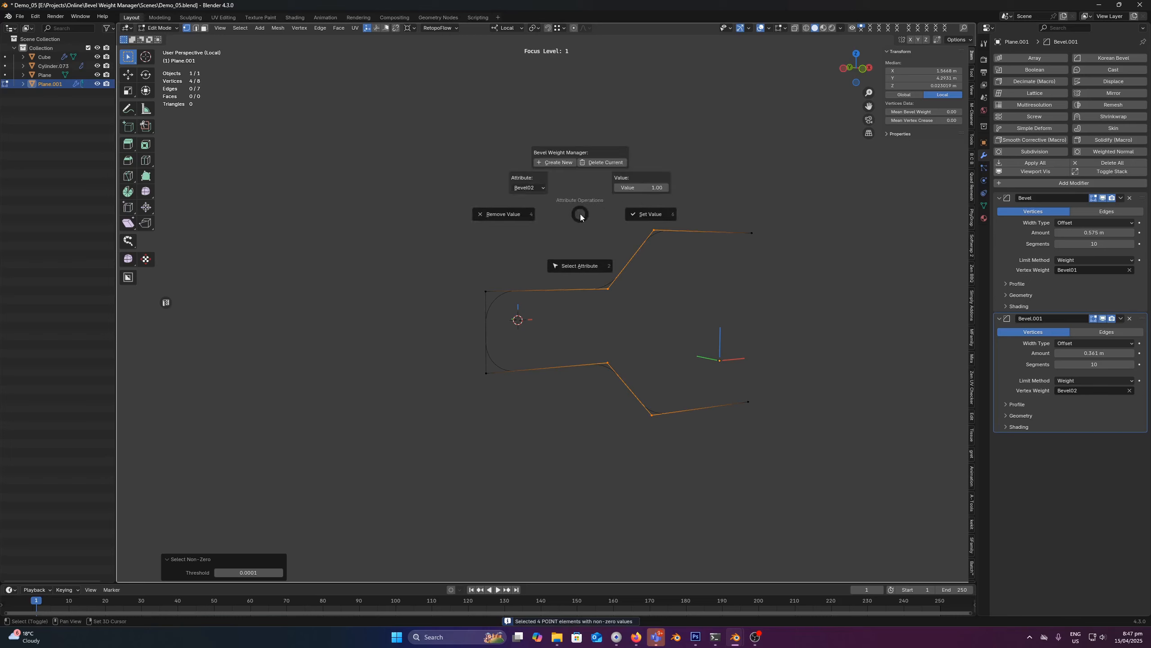
click(528, 187)
click(559, 190)
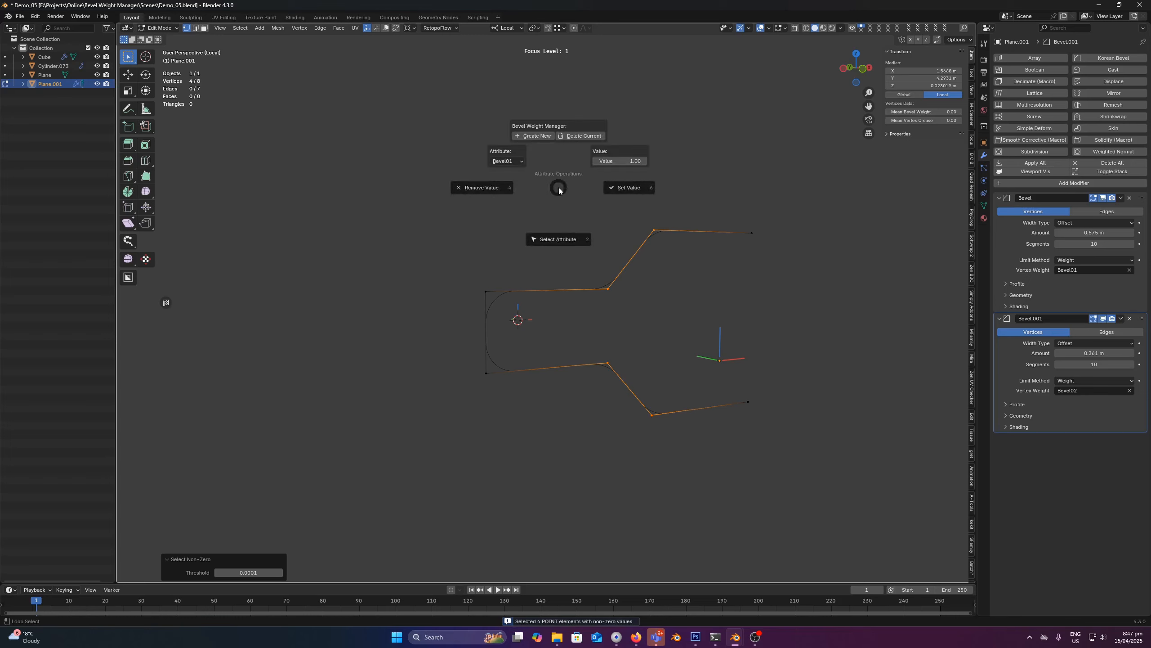
click(557, 234)
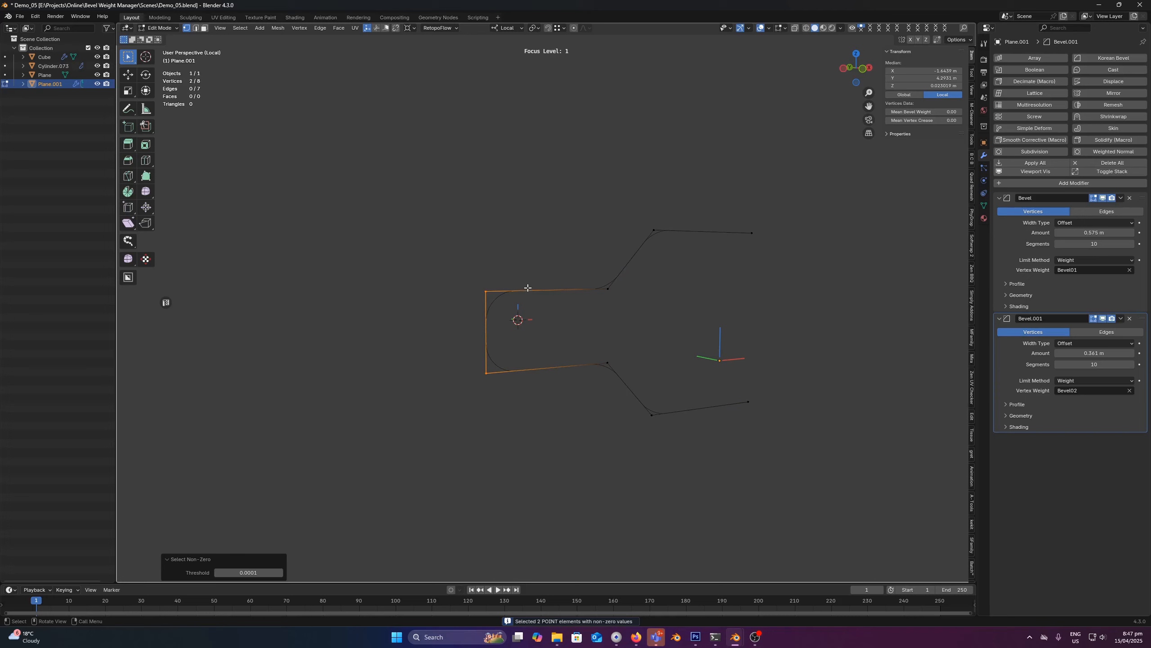
scroll(529, 299, down, 2)
scroll(529, 299, up, 1)
middle_drag(529, 298, 534, 298)
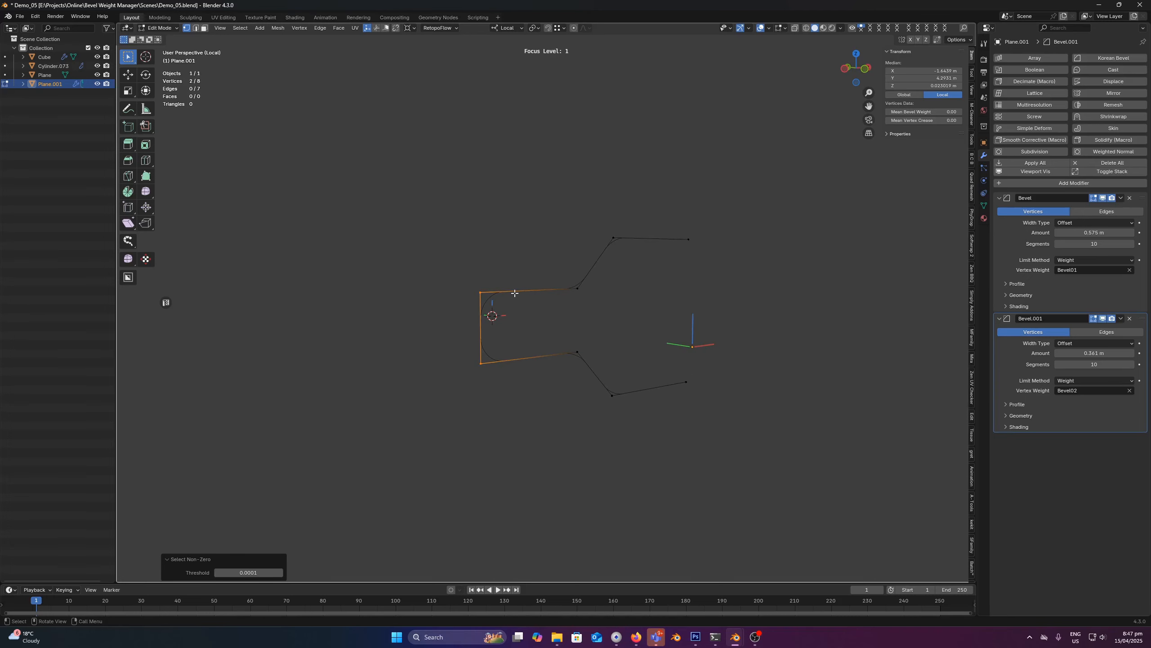
Return to object mode, leave the profile's isolated view and isolate the stepped Plane object.
middle_drag(514, 293, 529, 295)
key(Tab)
click(530, 220)
key(ctrl+f)
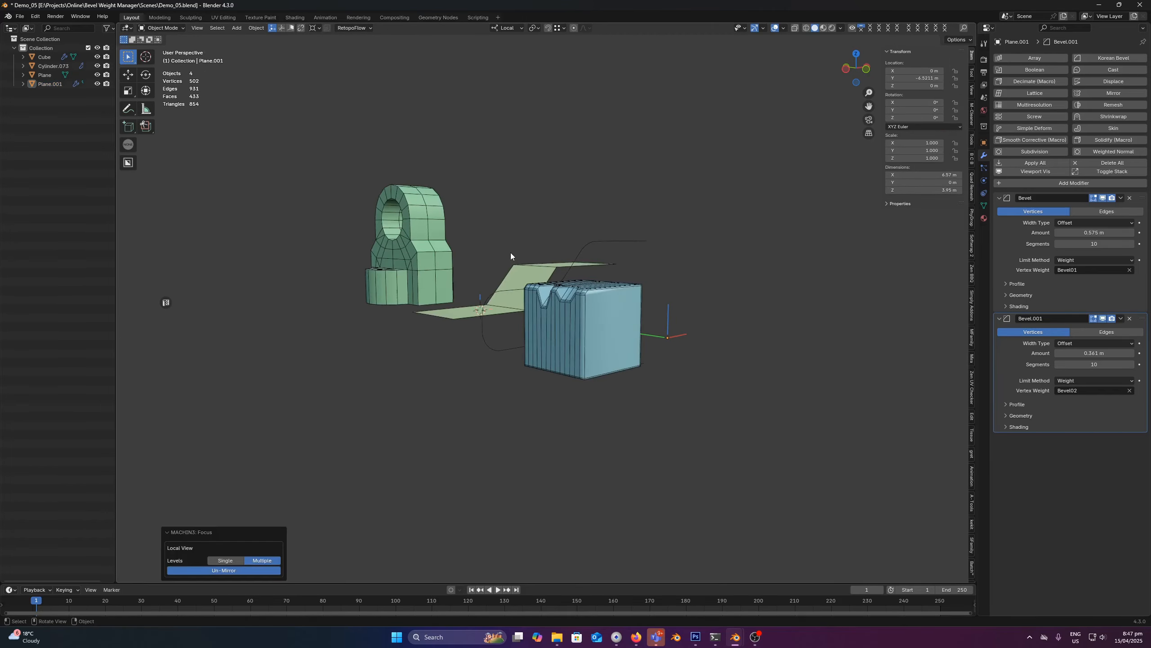
click(547, 312)
key(ctrl+f)
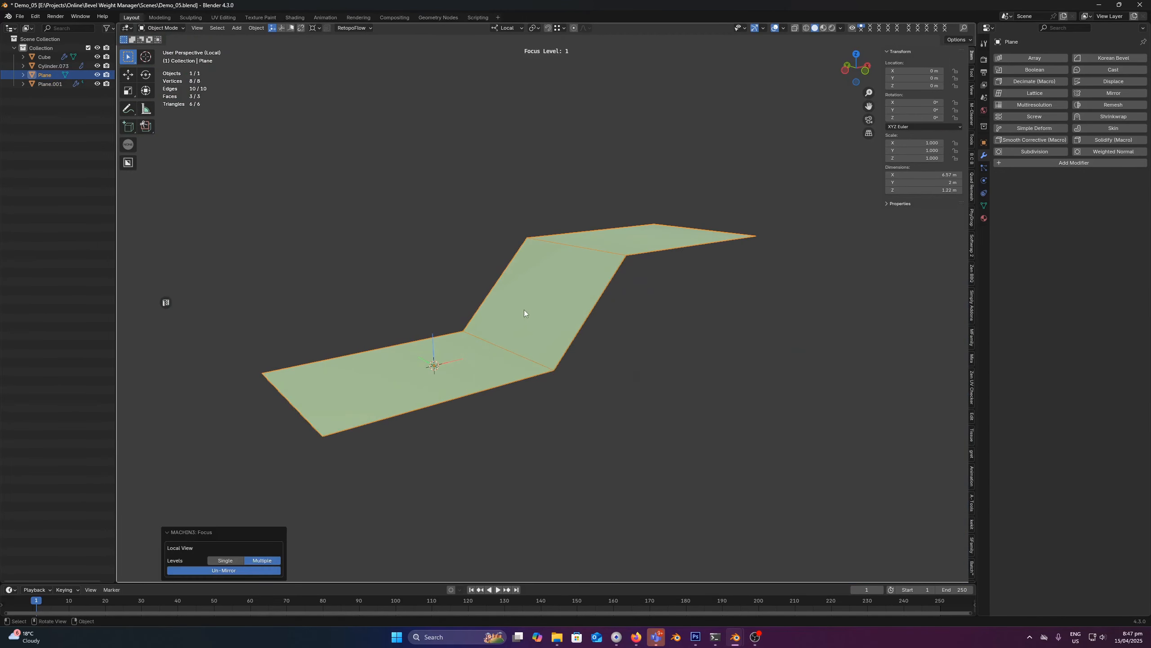
Create a float attribute named Bevel01 in the Edge domain from the plane's lower fold edge.
middle_drag(525, 311, 509, 310)
key(Tab)
click(538, 325)
click(537, 324)
key(shift+w)
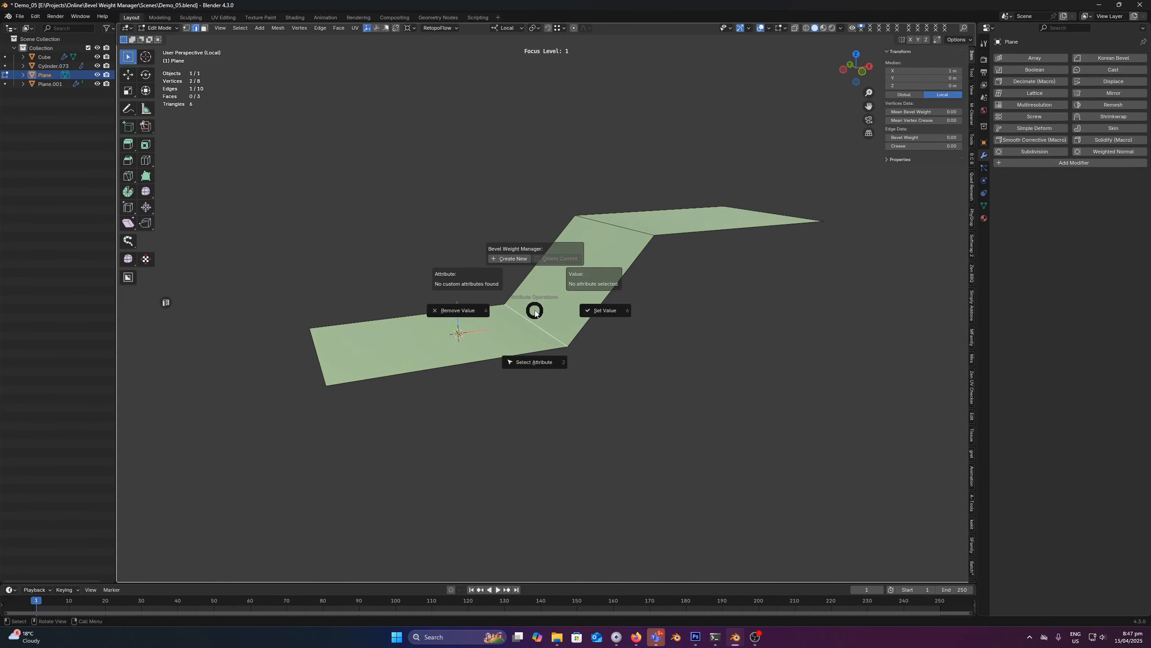
click(514, 258)
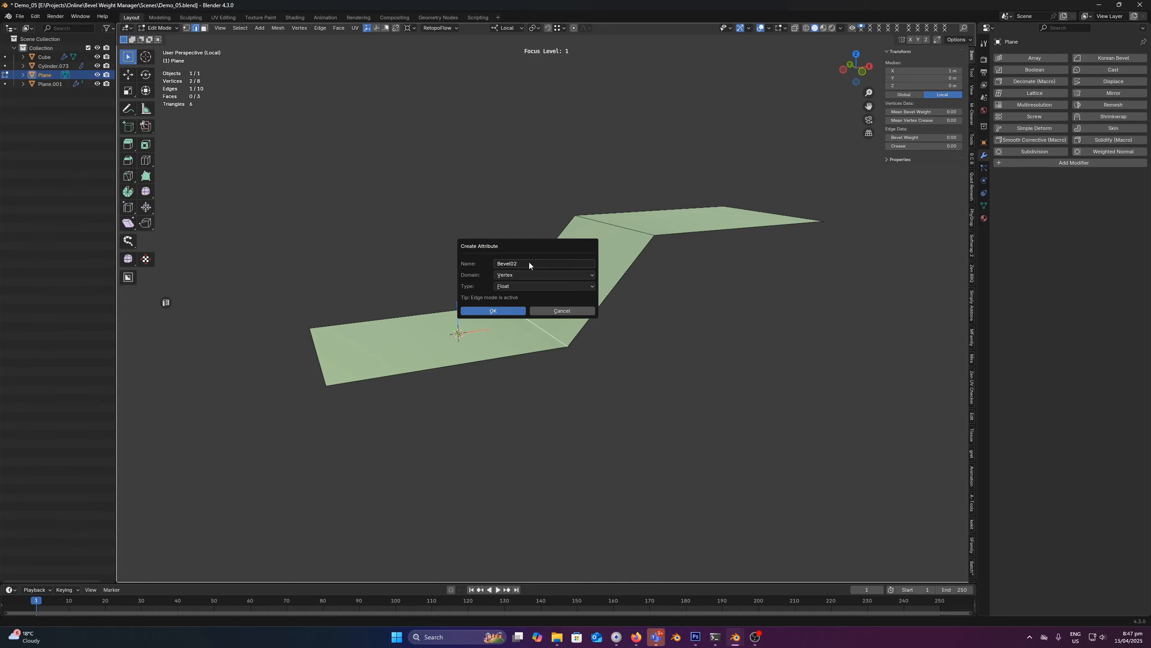
click(510, 275)
click(516, 290)
click(495, 312)
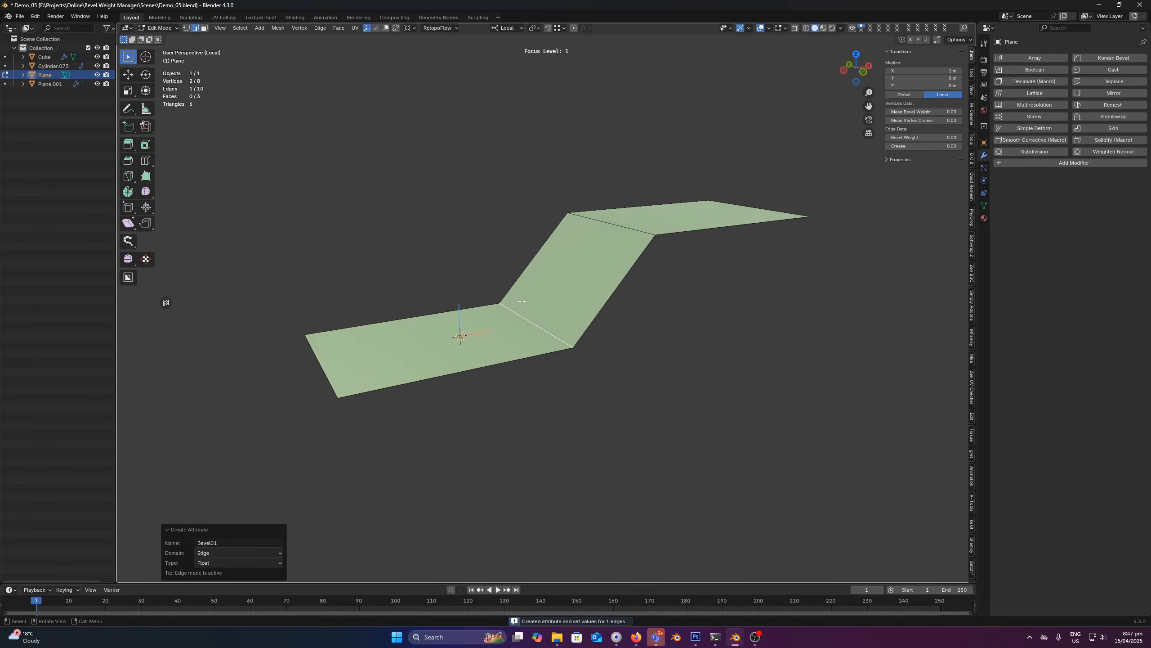
Add a Bevel modifier to the plane, limited by the Bevel01 edge weight, with an amount of 0.59 m and 20 segments.
key(Tab)
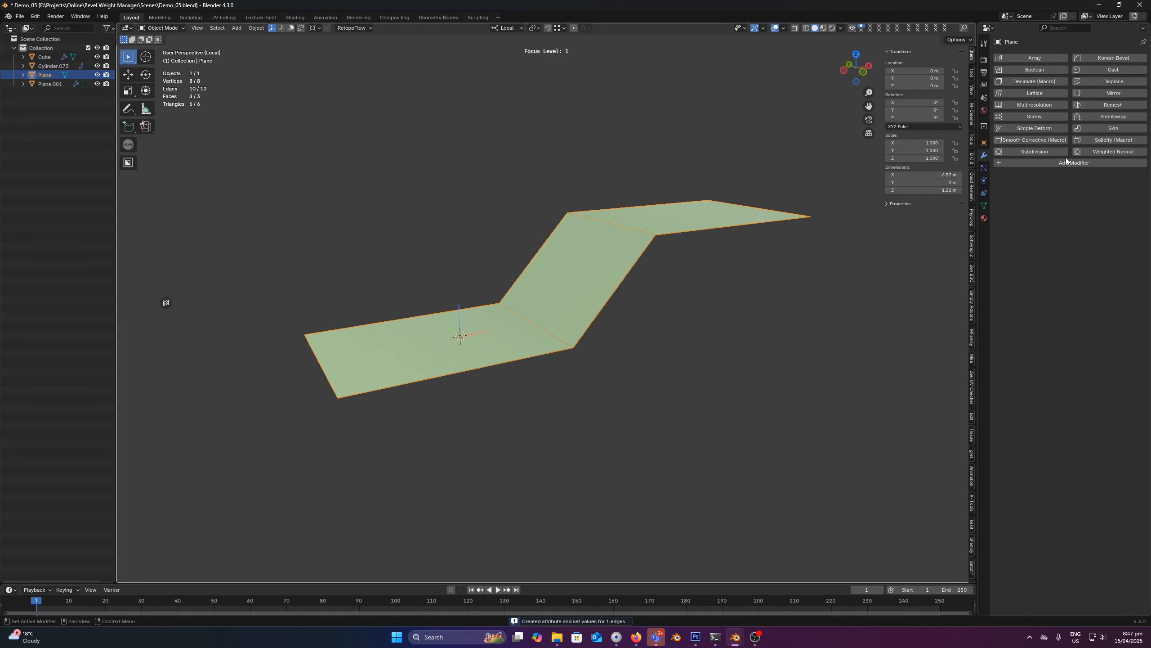
click(1066, 162)
text(be)
click(989, 178)
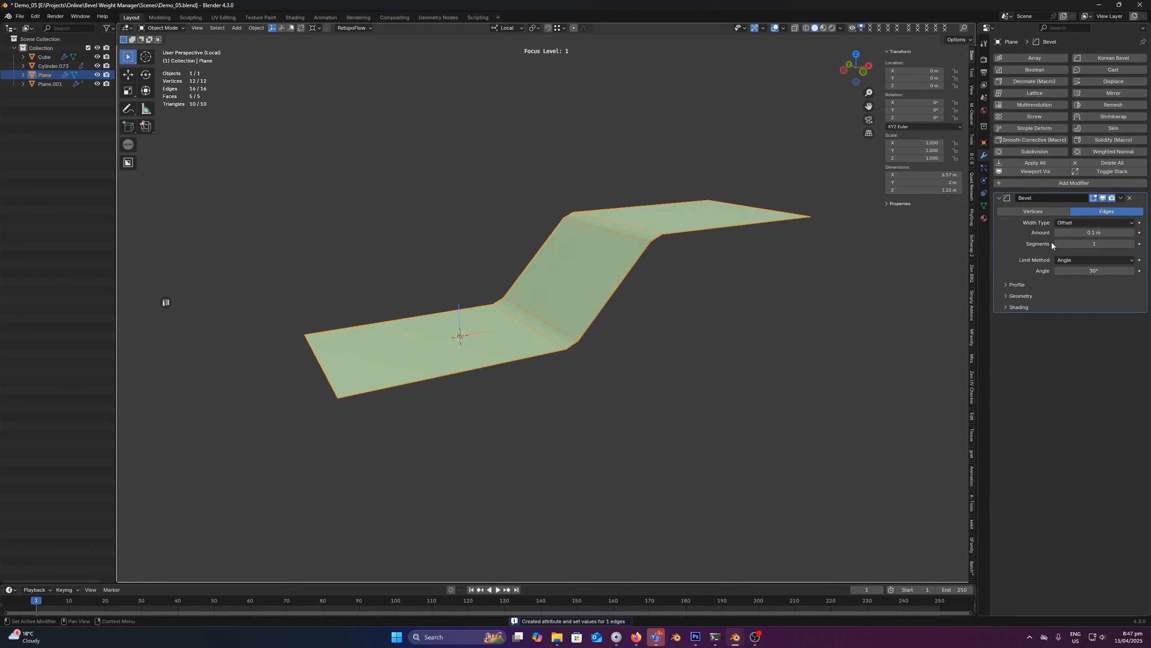
click(1094, 260)
click(1084, 283)
click(1087, 270)
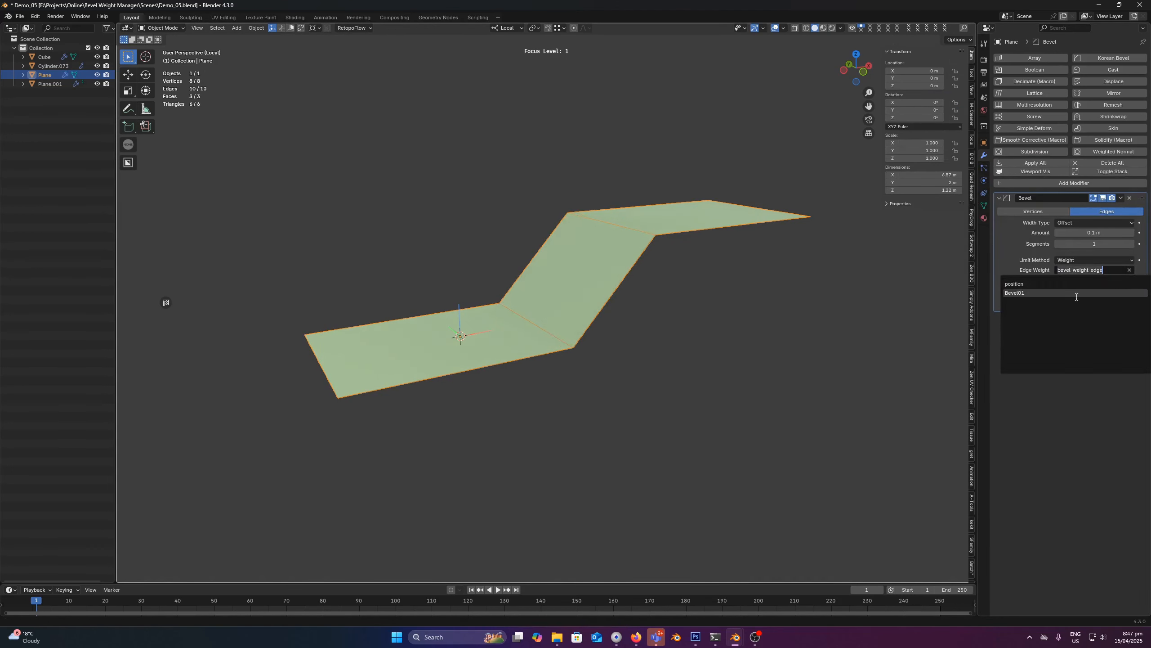
click(1035, 292)
drag(1089, 232, 1115, 243)
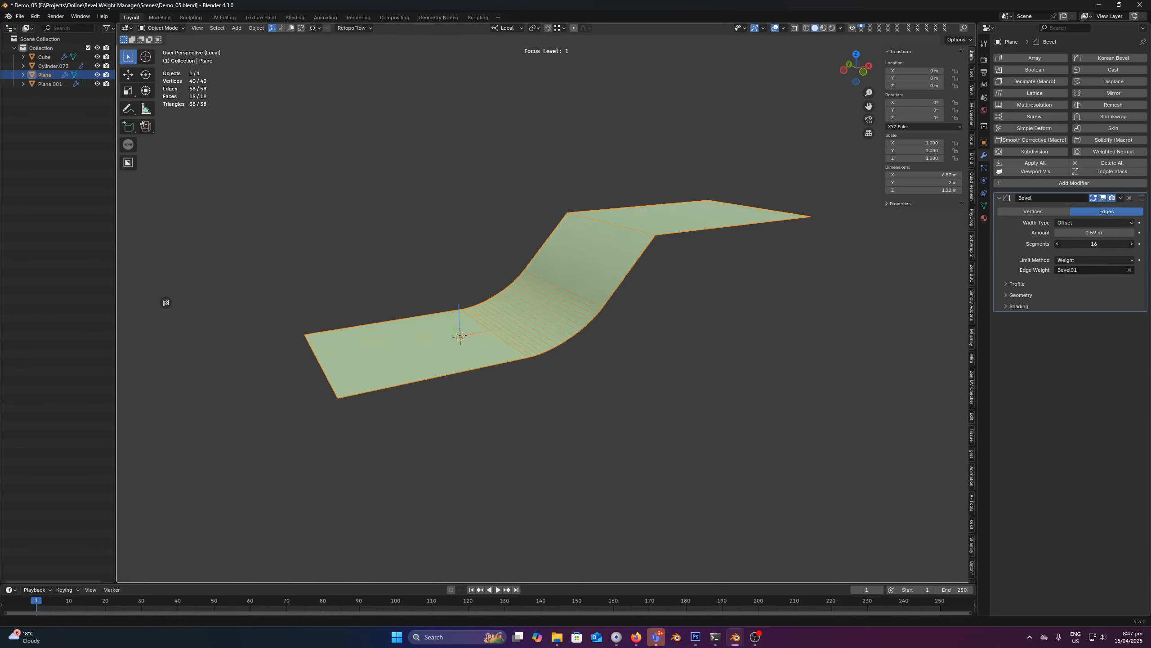
Create a float attribute named Bevel02 in the Edge domain from the plane's upper fold edge.
key(Tab)
middle_drag(653, 229, 625, 236)
click(643, 262)
key(shift+w)
click(608, 186)
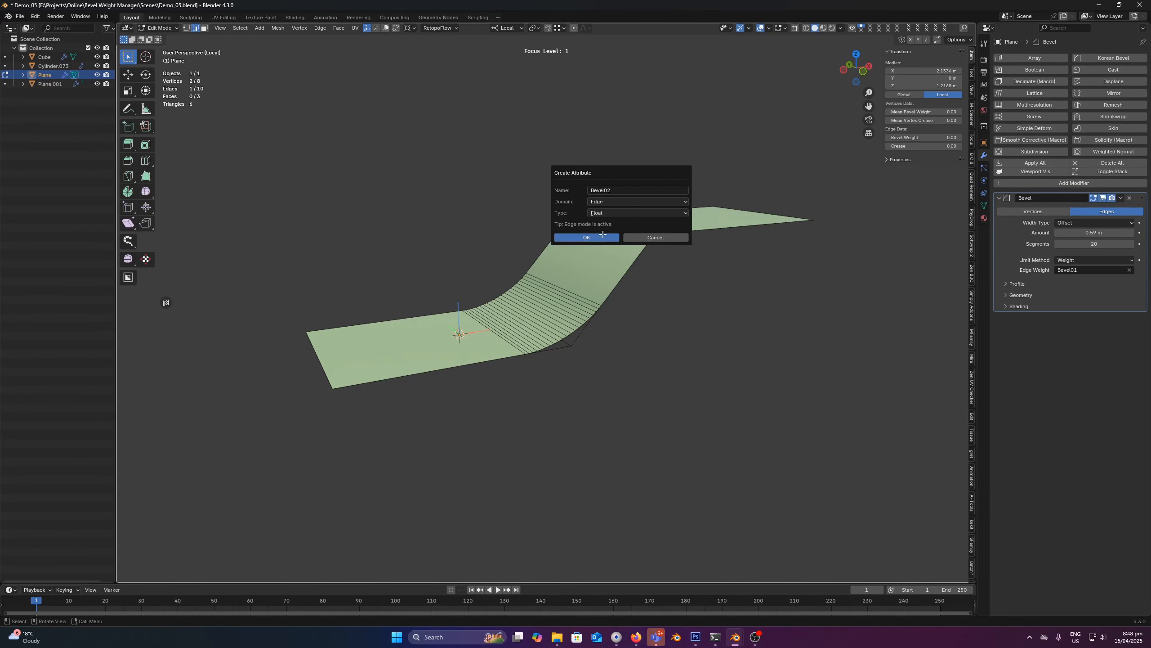
click(608, 239)
Duplicate the plane's Bevel modifier in object mode and set the copy to the Bevel02 edge weight with an amount of 0.26 m.
click(1119, 198)
click(1089, 220)
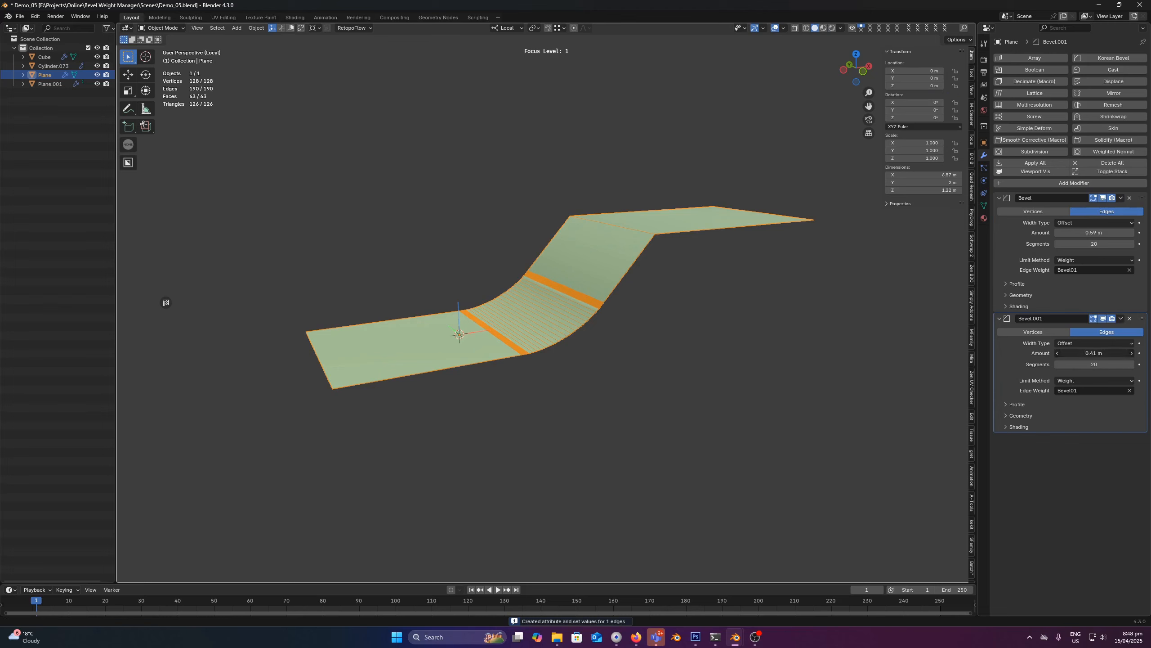
click(1076, 390)
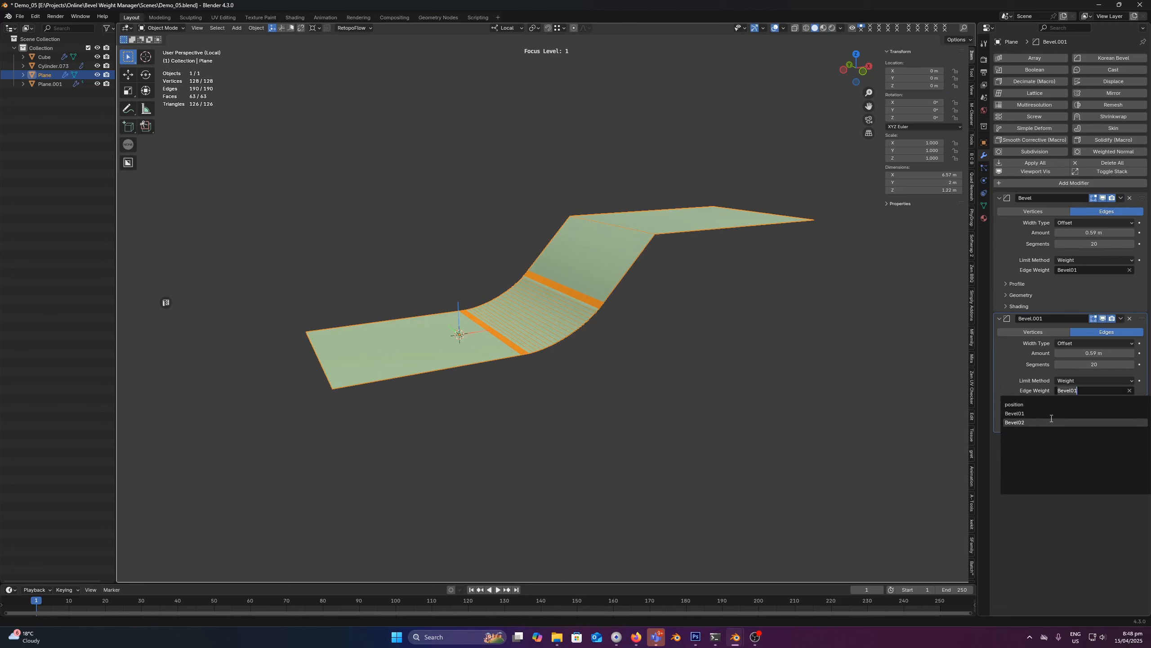
click(1076, 421)
mouse_move(1094, 352)
mouse_down()
mouse_move(1065, 353)
mouse_move(1106, 353)
mouse_up()
middle_drag(800, 153, 814, 158)
Add a Solidify modifier with a thickness of 0.21 m to the stepped plane.
click(1117, 139)
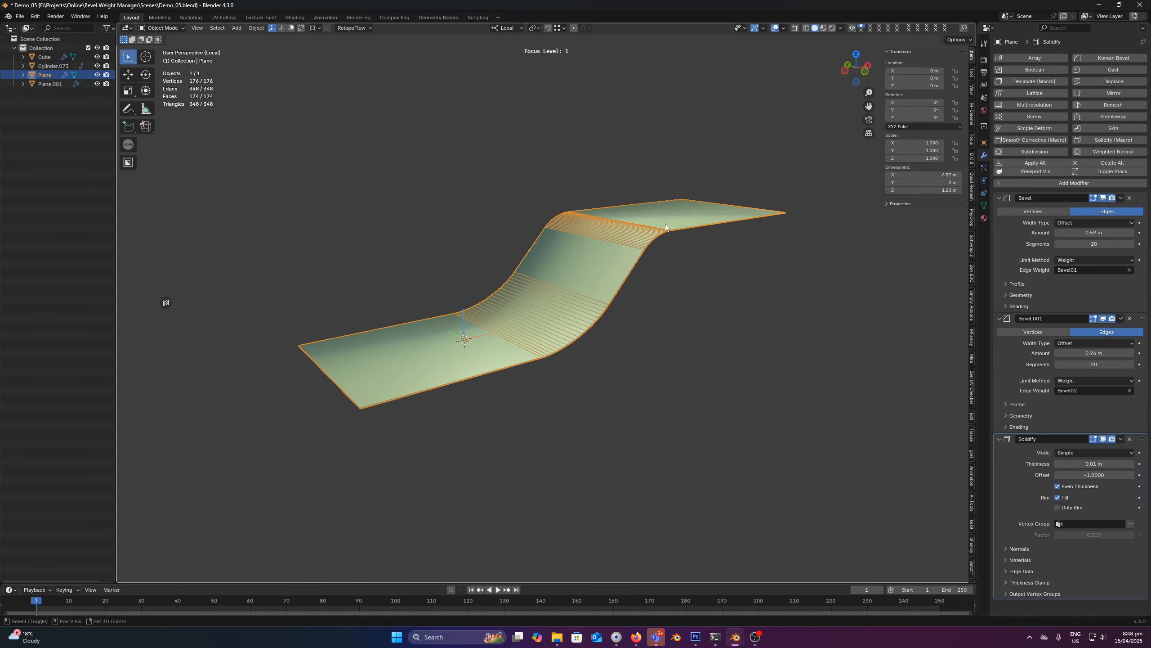
drag(1092, 463, 1112, 464)
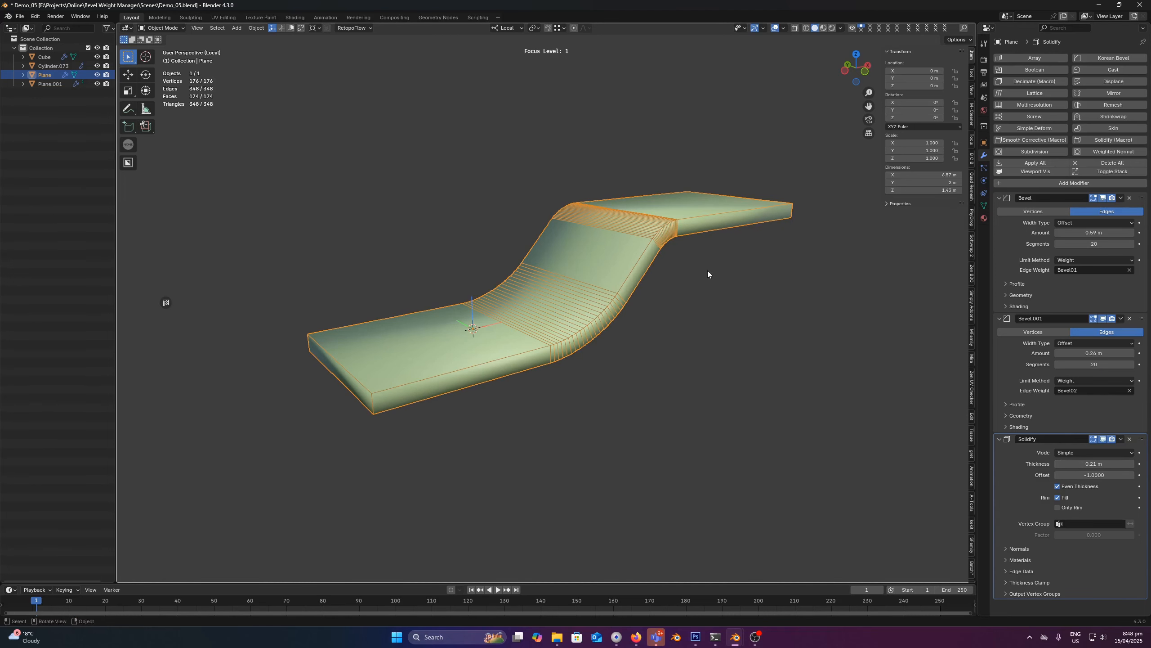
scroll(693, 296, down, 2)
middle_drag(707, 270, 757, 291)
scroll(606, 312, up, 4)
scroll(606, 312, down, 2)
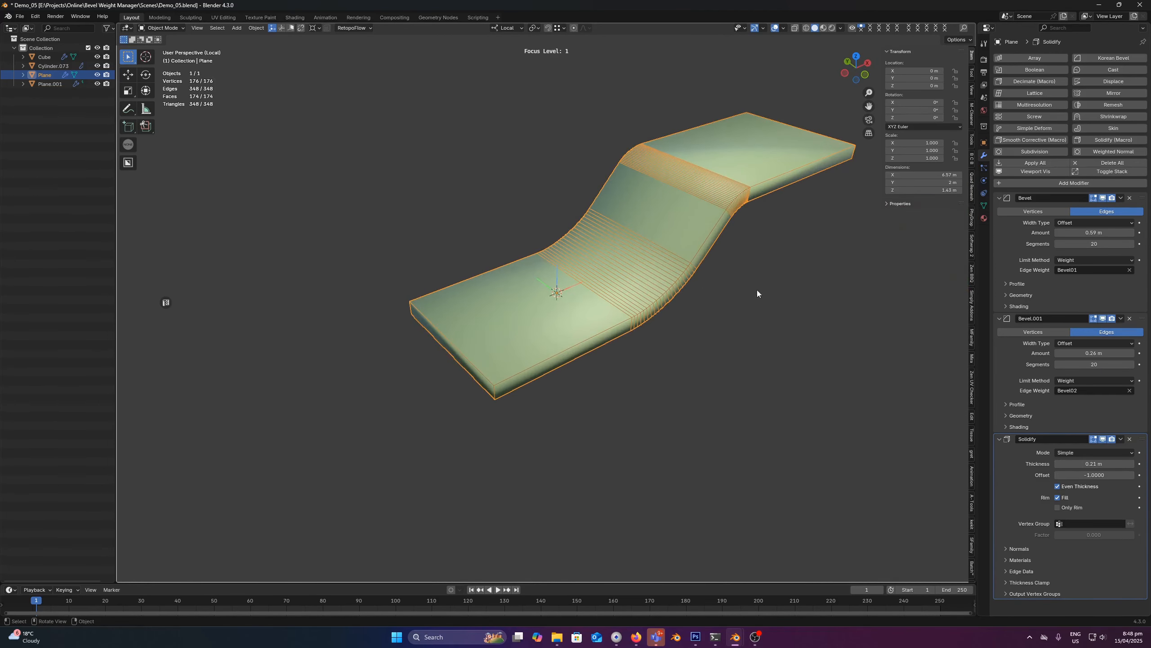
Create another float attribute in the Vertex domain from the plane's four outer corner vertices and return to object mode.
key(Tab)
click(504, 381)
mouse_move(521, 349)
middle_down()
mouse_move(501, 317)
mouse_move(522, 344)
middle_up()
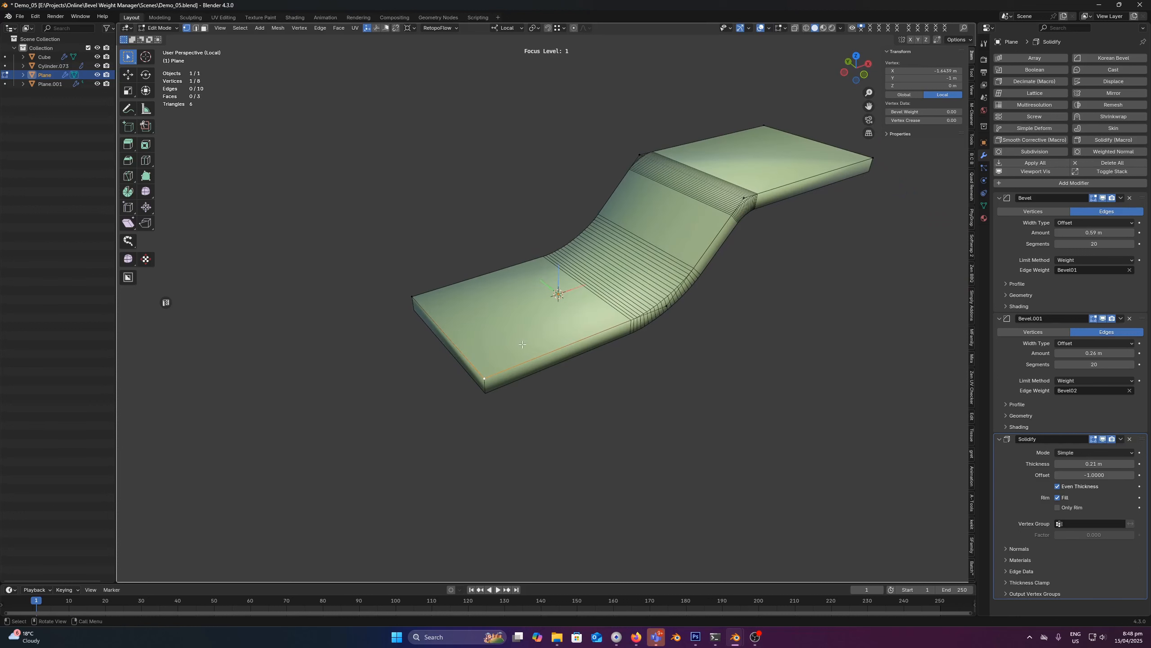
shift+click(409, 307)
middle_drag(725, 190, 751, 168)
shift+click(822, 179)
key(alt+shift+b)
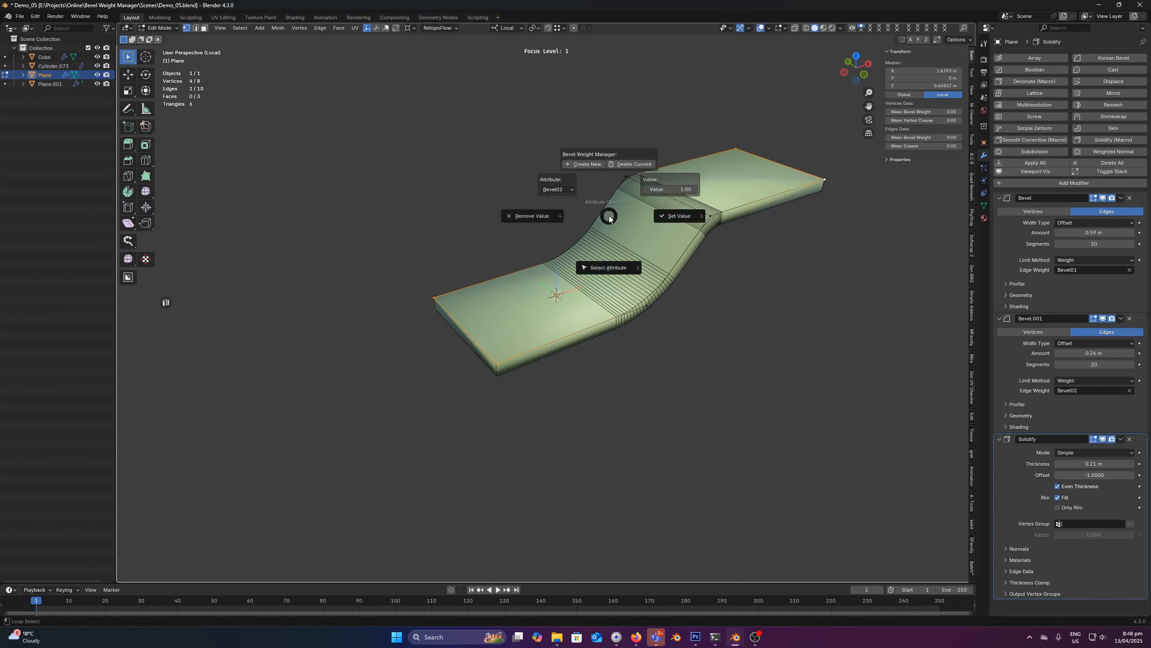
click(588, 166)
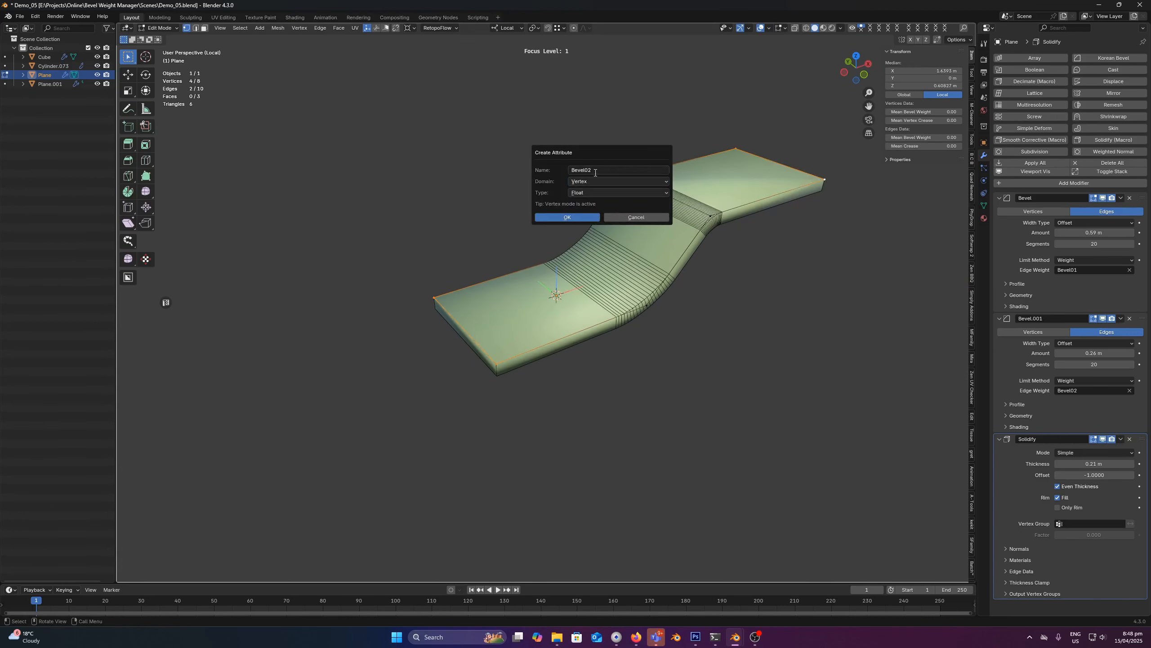
click(595, 172)
click(580, 218)
key(Tab)
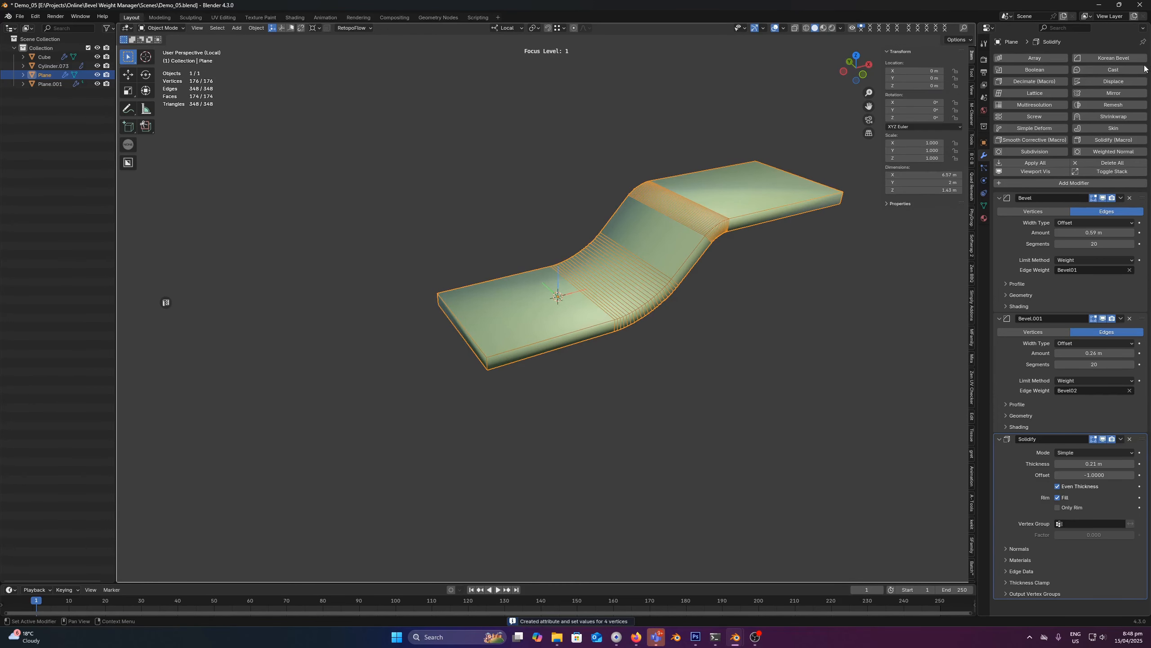
Add a third Bevel modifier to the plane, affecting vertices and limited by weight with Bevel03 as the vertex weight.
click(1060, 180)
click(1060, 181)
click(985, 205)
scroll(1028, 300, down, 3)
scroll(1029, 299, down, 2)
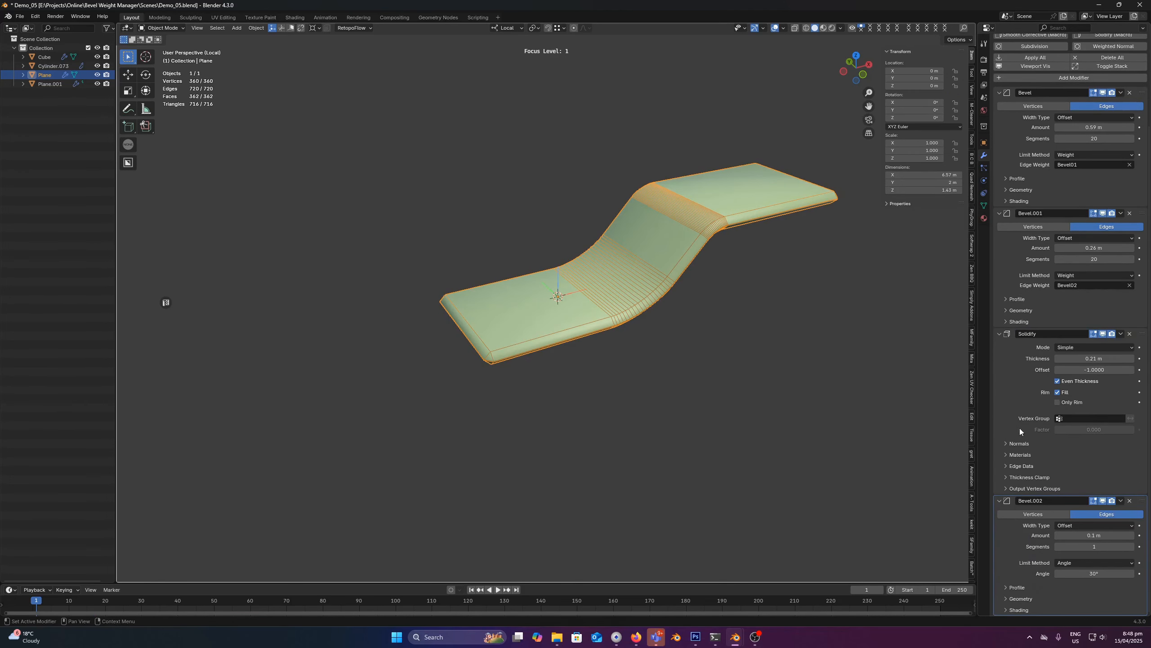
click(1033, 513)
click(1066, 563)
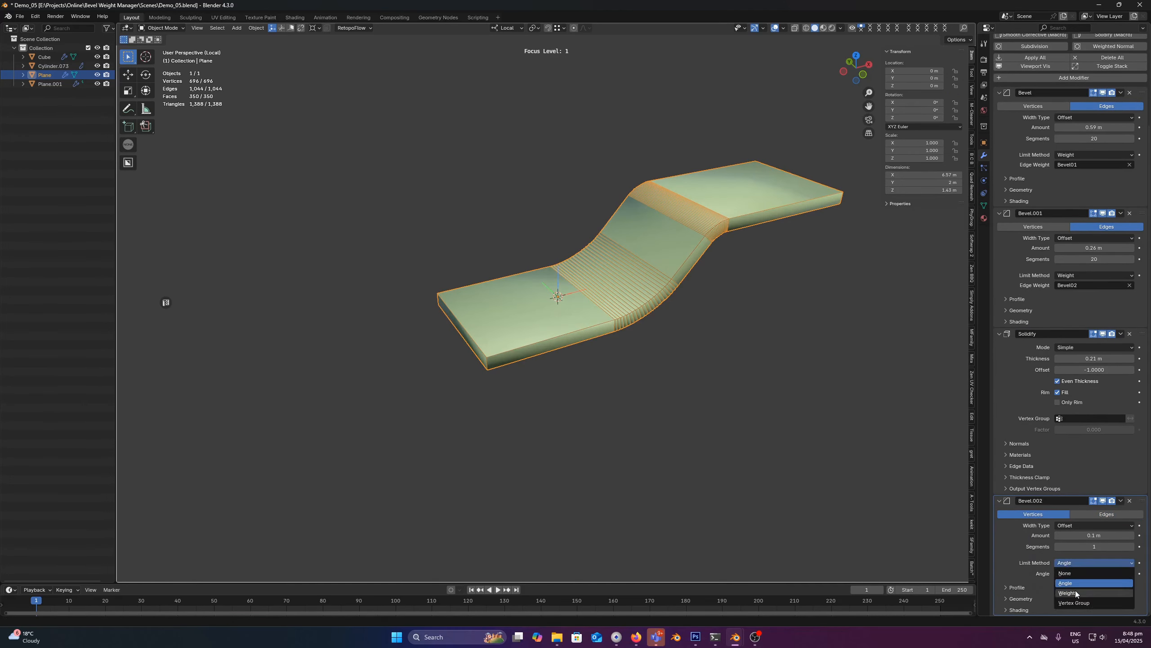
click(1076, 590)
click(1073, 572)
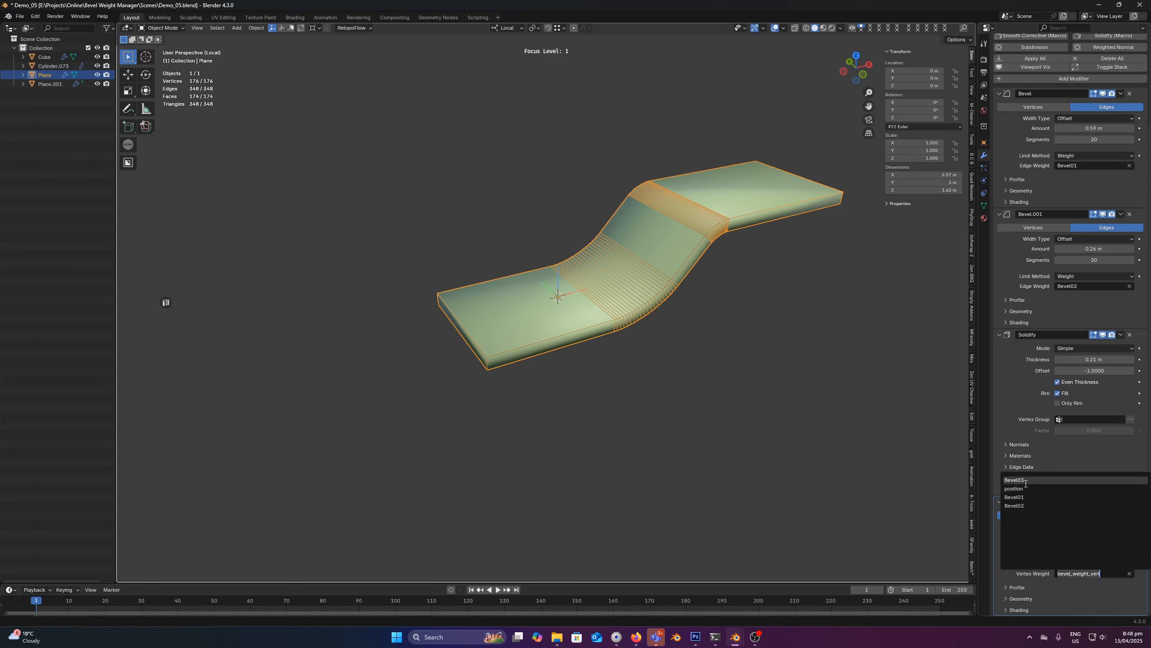
click(1042, 486)
scroll(672, 341, up, 2)
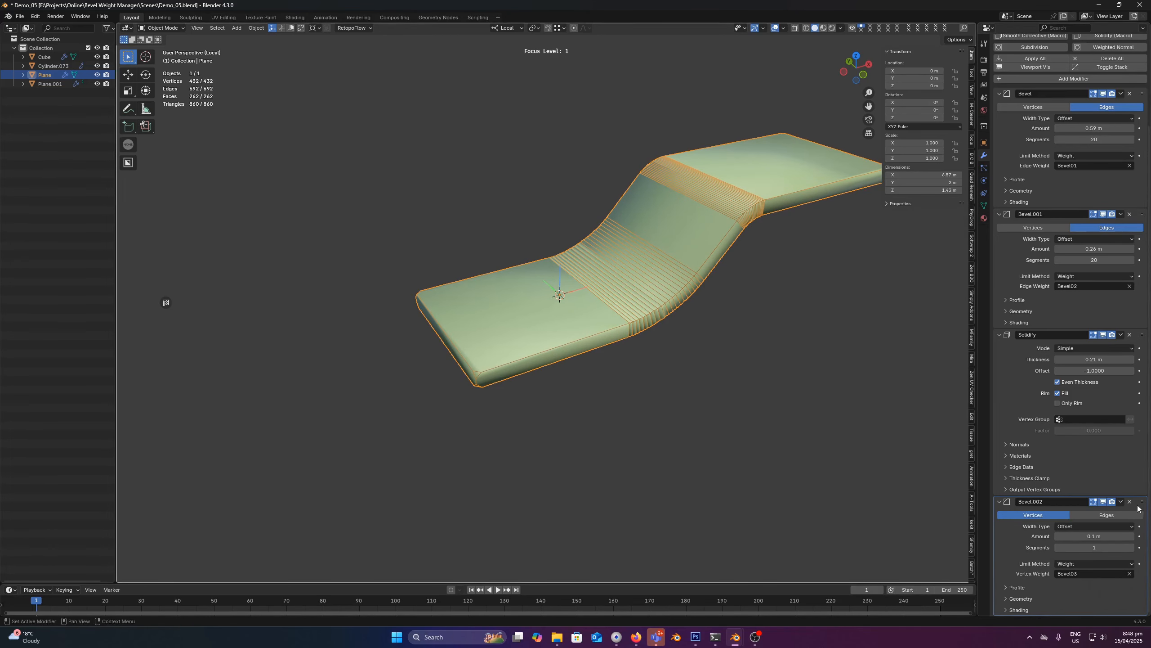
Move the plane's vertex Bevel modifier above Solidify and set its amount to 0.98 m.
drag(1142, 501, 1142, 322)
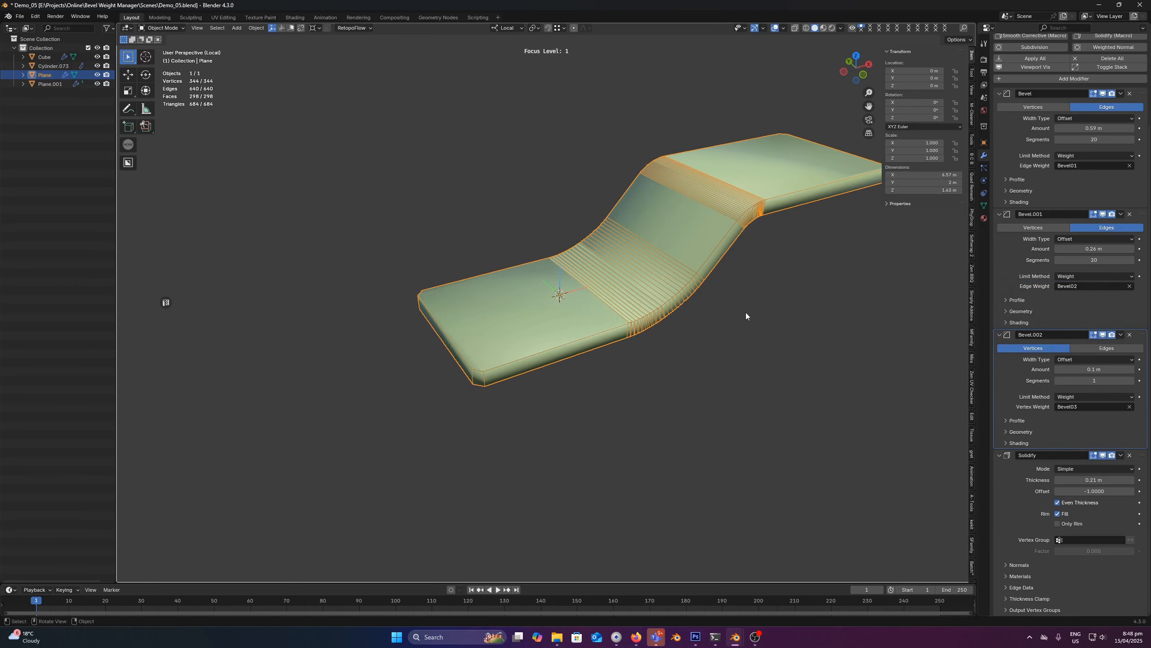
mouse_move(1093, 369)
mouse_down()
mouse_move(1119, 369)
mouse_move(1097, 368)
mouse_up()
scroll(797, 259, down, 1)
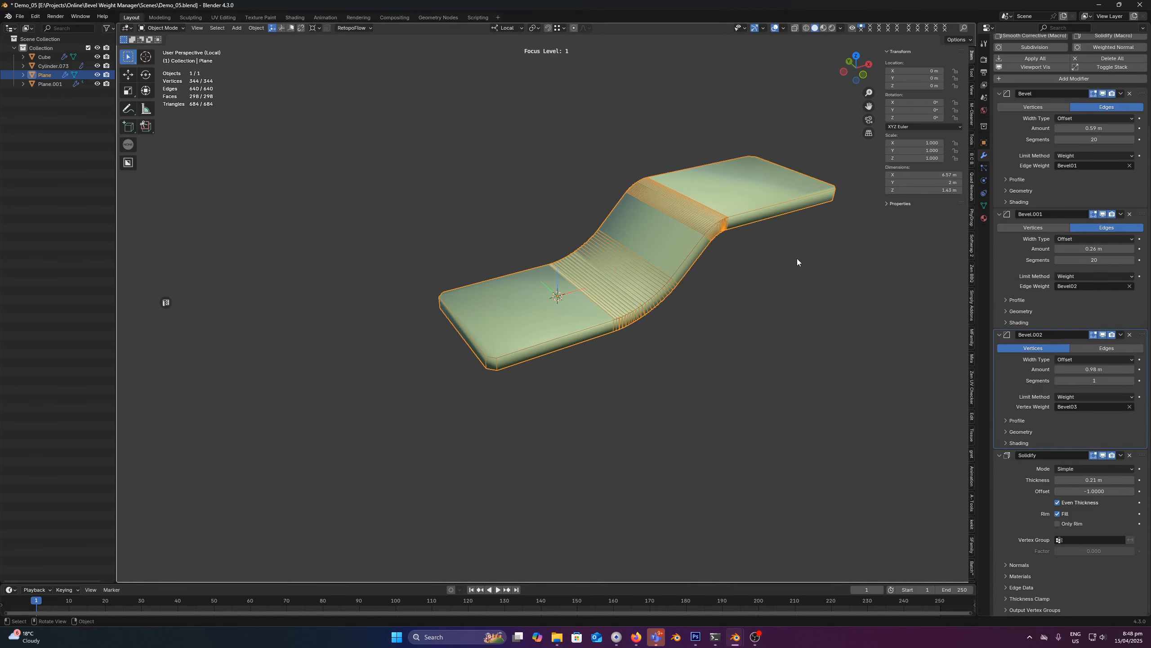
middle_drag(685, 251, 662, 246)
scroll(663, 247, up, 4)
scroll(661, 248, down, 3)
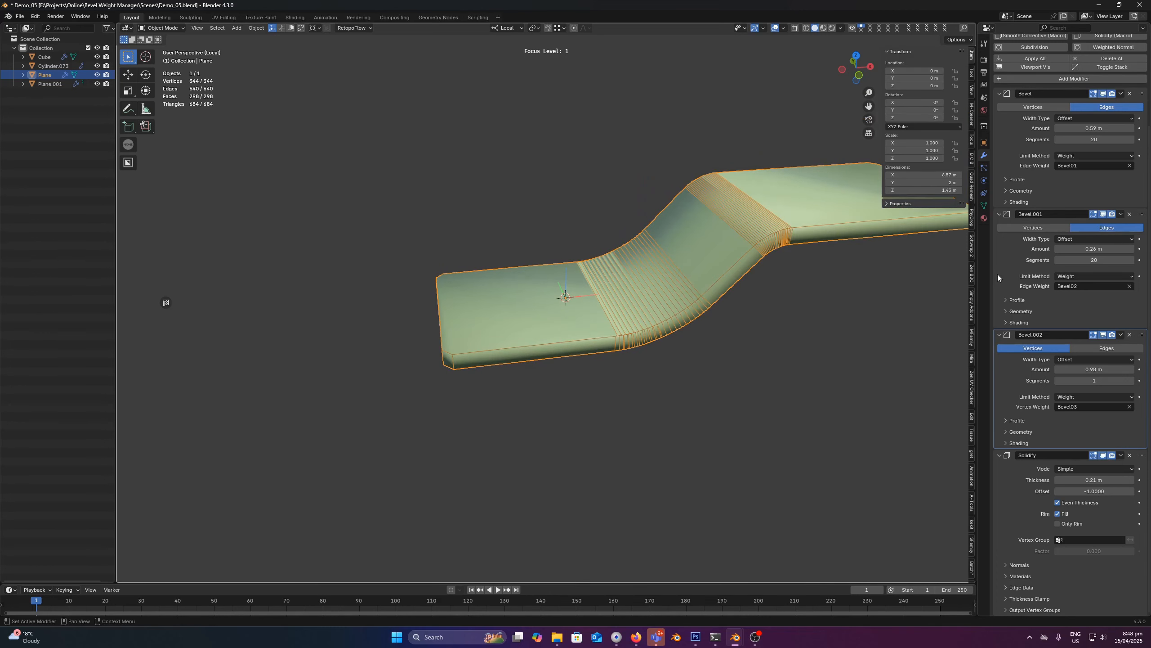
Move the vertex Bevel modifier to the start of the stack and set it to 0.71 m with 11 segments.
drag(1143, 339, 1115, 97)
middle_drag(667, 245, 667, 273)
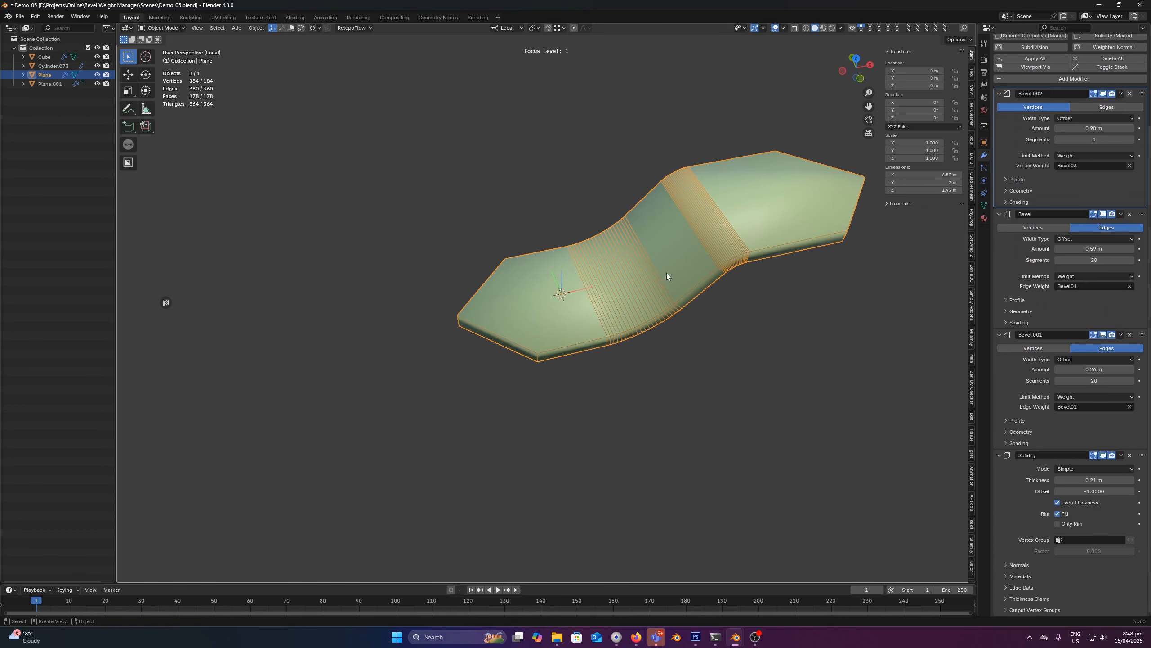
drag(1095, 127, 1115, 140)
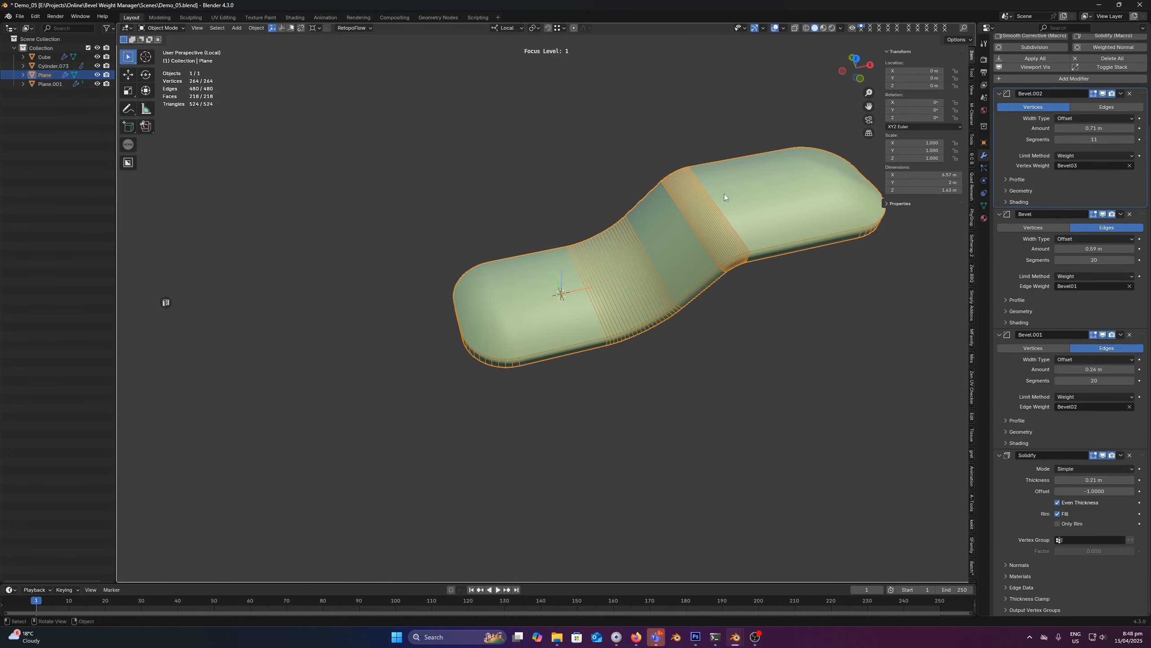
middle_drag(724, 194, 626, 226)
middle_drag(625, 227, 589, 218)
In edit mode, make Bevel03 the active attribute and select the plane vertices stored in it.
key(Tab)
key(alt+a)
key(alt+shift+b)
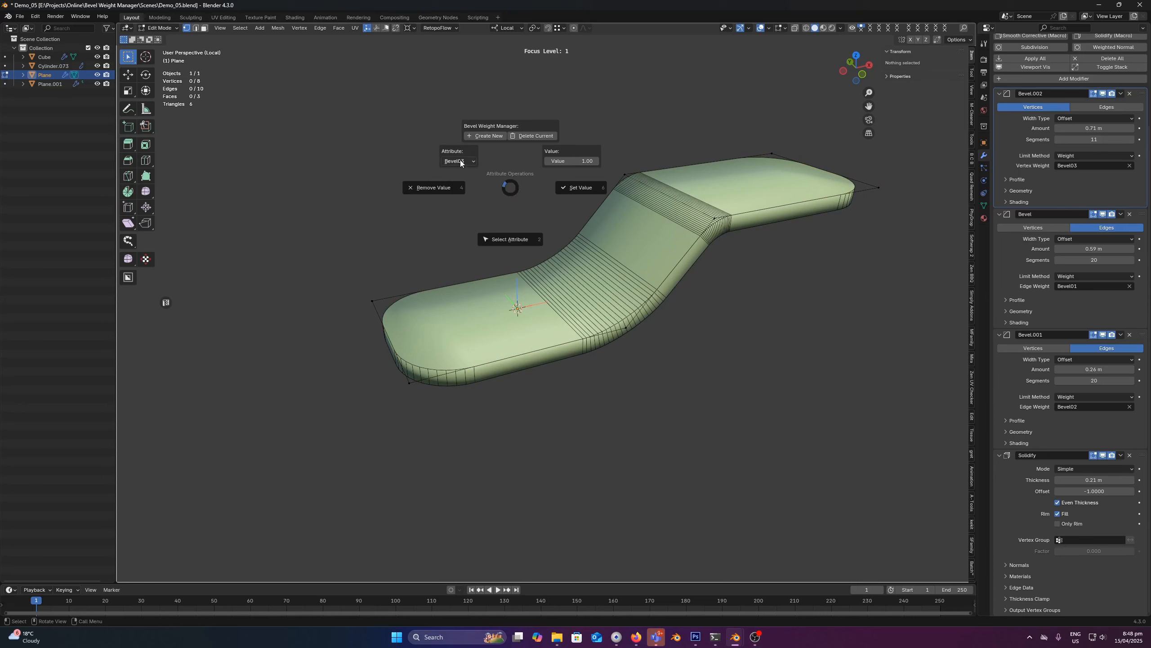
click(460, 162)
click(503, 171)
key(alt+shift+b)
click(521, 225)
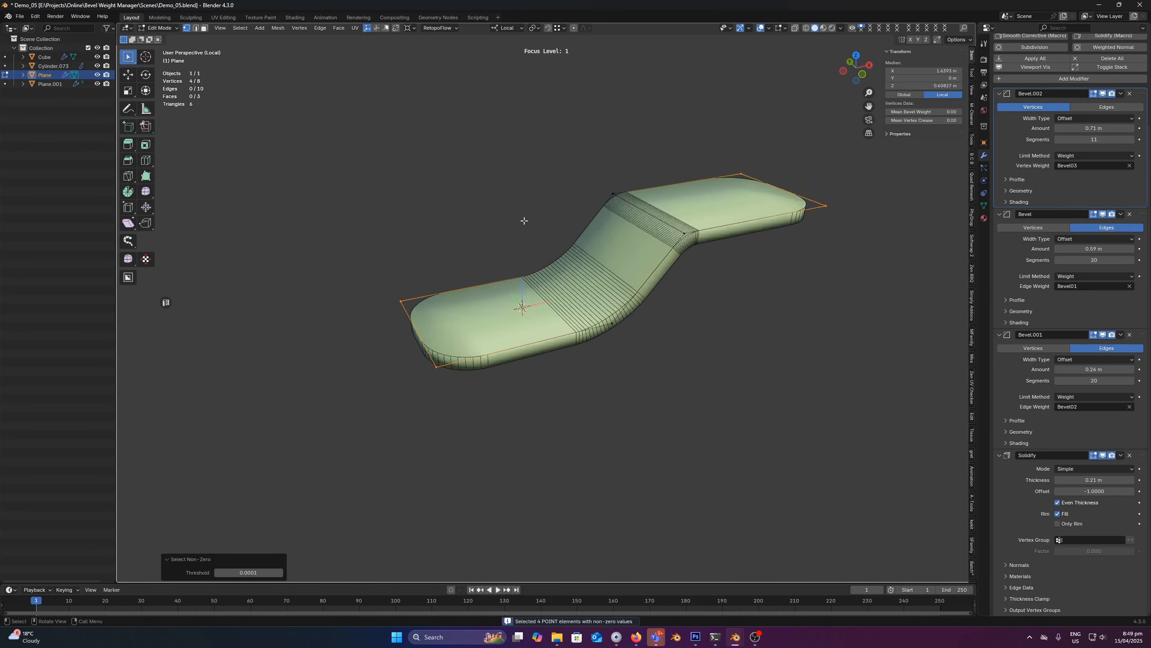
Switch the active attribute to Bevel01 and select the plane elements stored in it, checking them with the wireframe toggled.
scroll(543, 235, down, 3)
key(alt+shift+b)
click(523, 216)
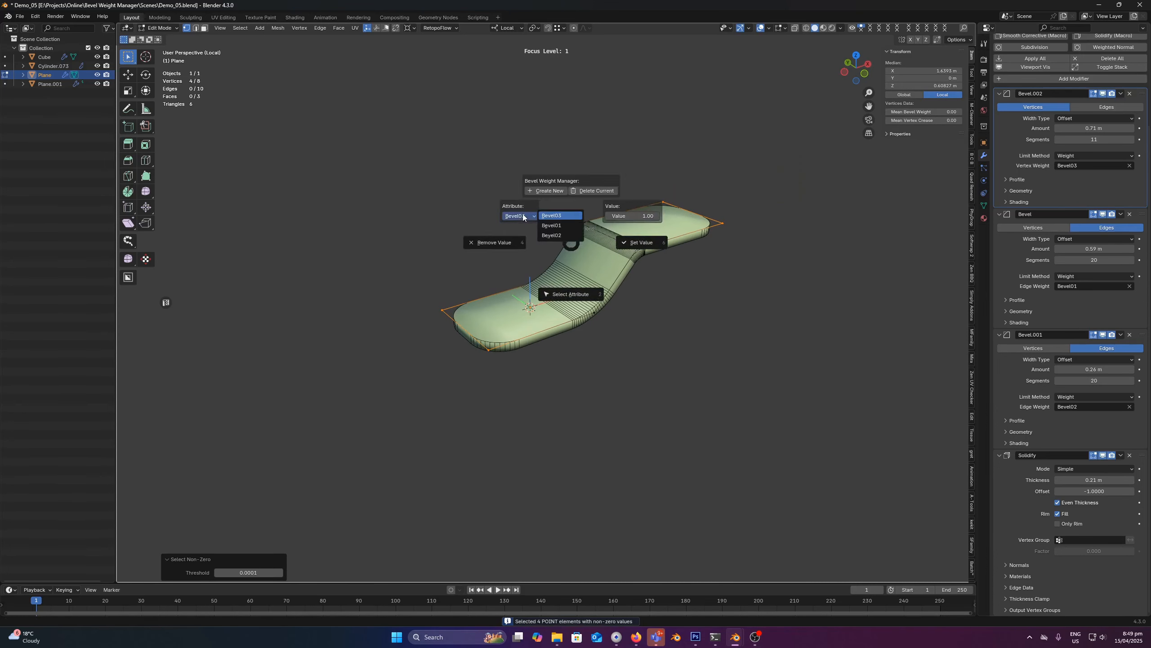
click(556, 226)
key(alt+shift+b)
click(552, 273)
key(shift+z)
mouse_move(567, 254)
middle_down()
mouse_move(583, 210)
mouse_move(562, 200)
mouse_move(544, 213)
mouse_move(532, 195)
mouse_move(554, 205)
mouse_move(566, 250)
mouse_move(530, 241)
middle_up()
key(shift+z)
Leave the plane's edit mode and local view, and open the bracket with the round hole in edit mode.
key(Tab)
key(slash)
scroll(566, 250, up, 3)
click(567, 251)
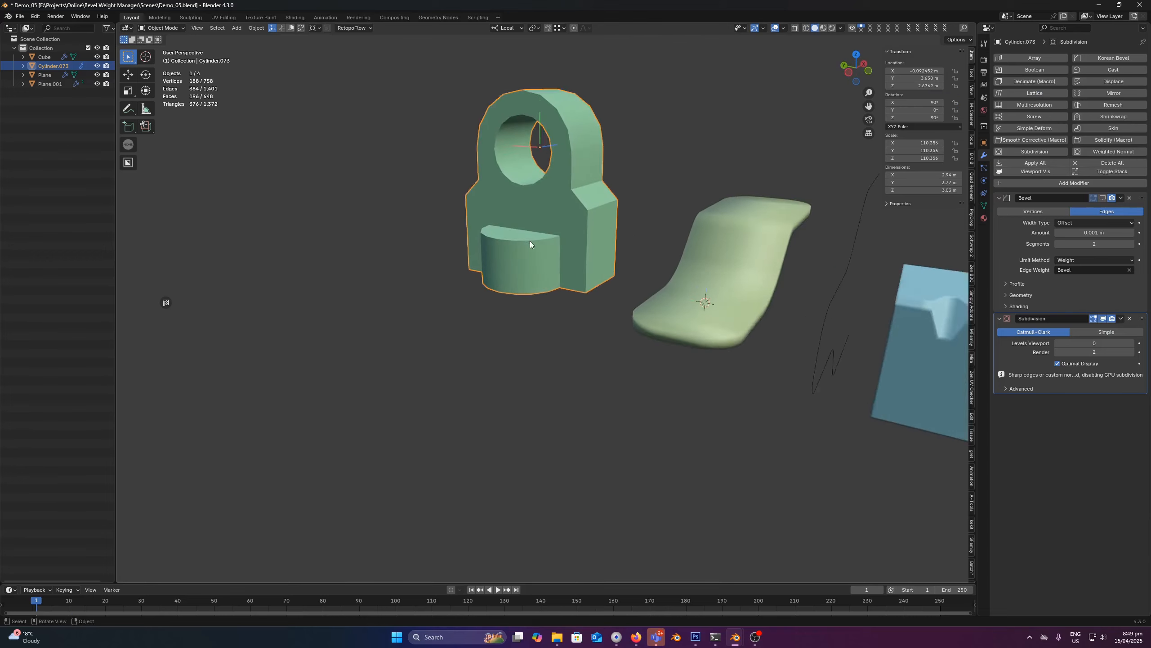
scroll(529, 241, up, 2)
key(Tab)
scroll(573, 268, down, 2)
shift+middle_drag(624, 200, 614, 238)
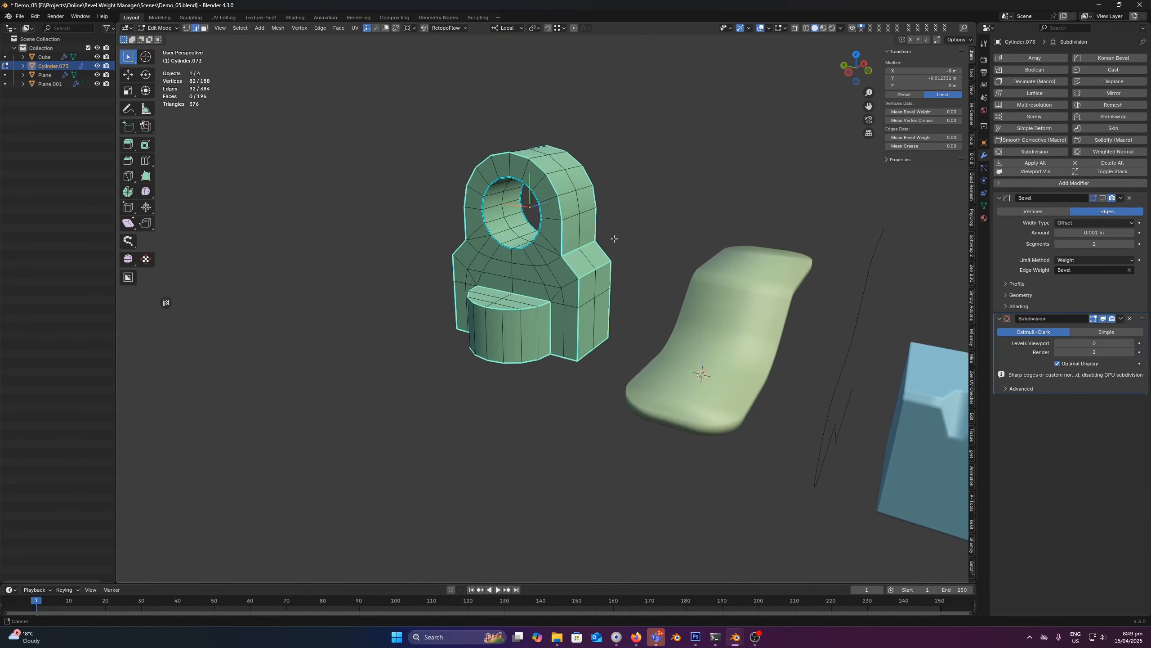
scroll(614, 238, up, 1)
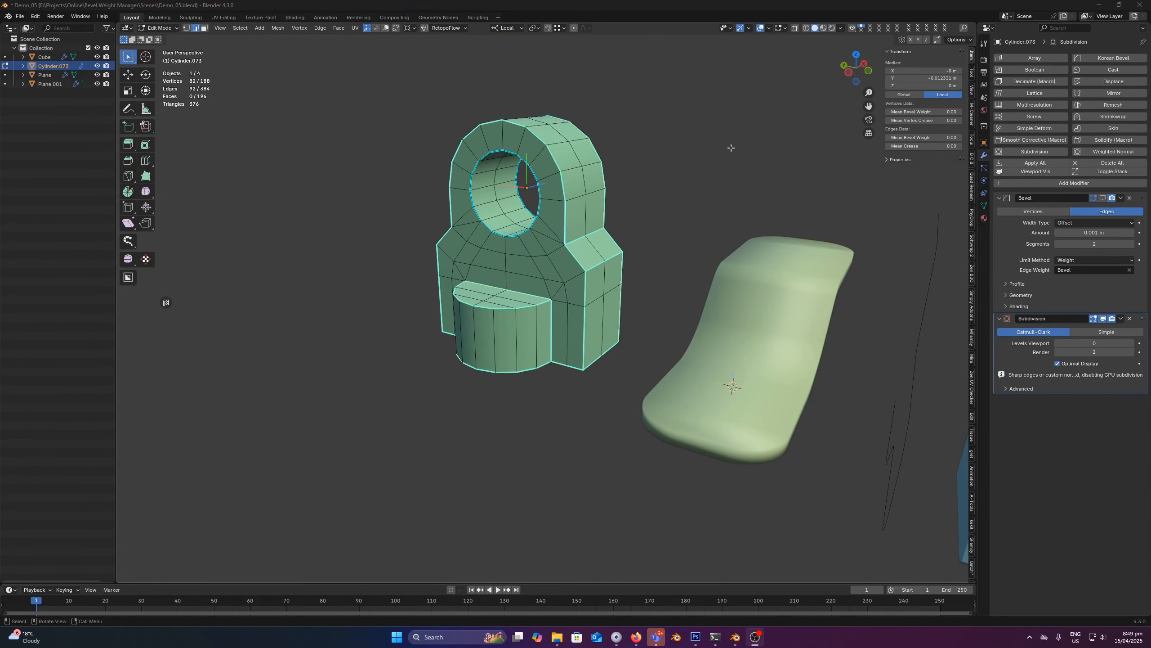
Clear the sharp marking from the bracket's selected outline edges and store them in a new Edge-domain float attribute named Bevel01.
scroll(658, 177, up, 2)
middle_drag(657, 177, 543, 265)
scroll(589, 209, up, 1)
scroll(611, 219, down, 2)
key(2)
key(shift+v)
click(525, 215)
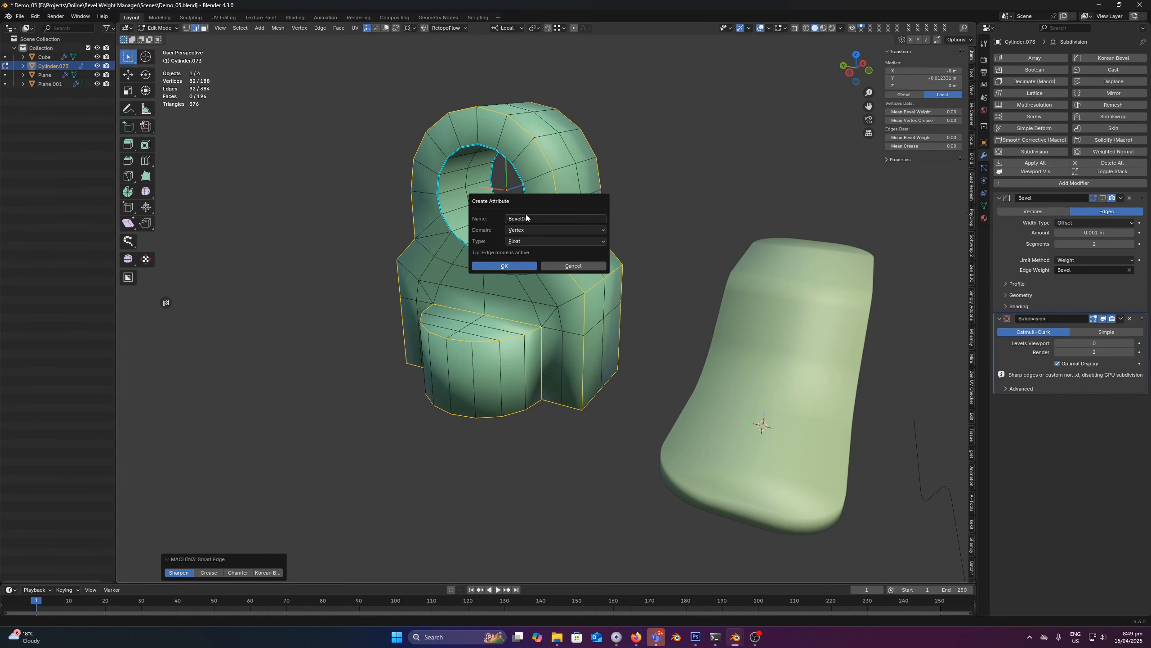
click(539, 231)
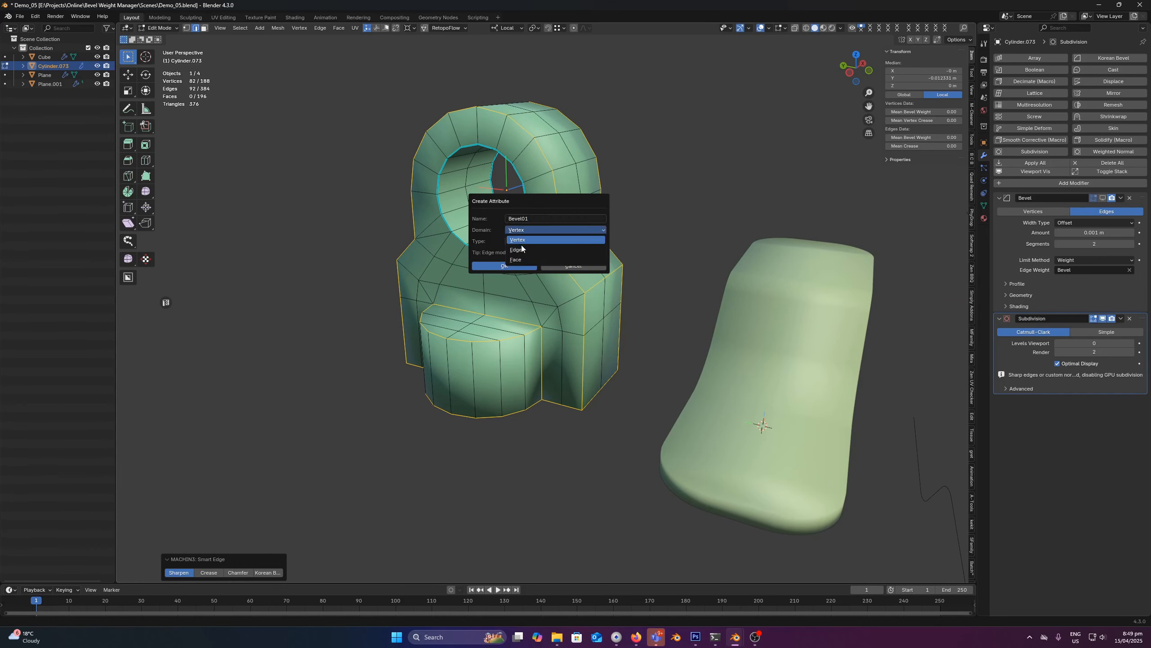
click(522, 245)
click(510, 265)
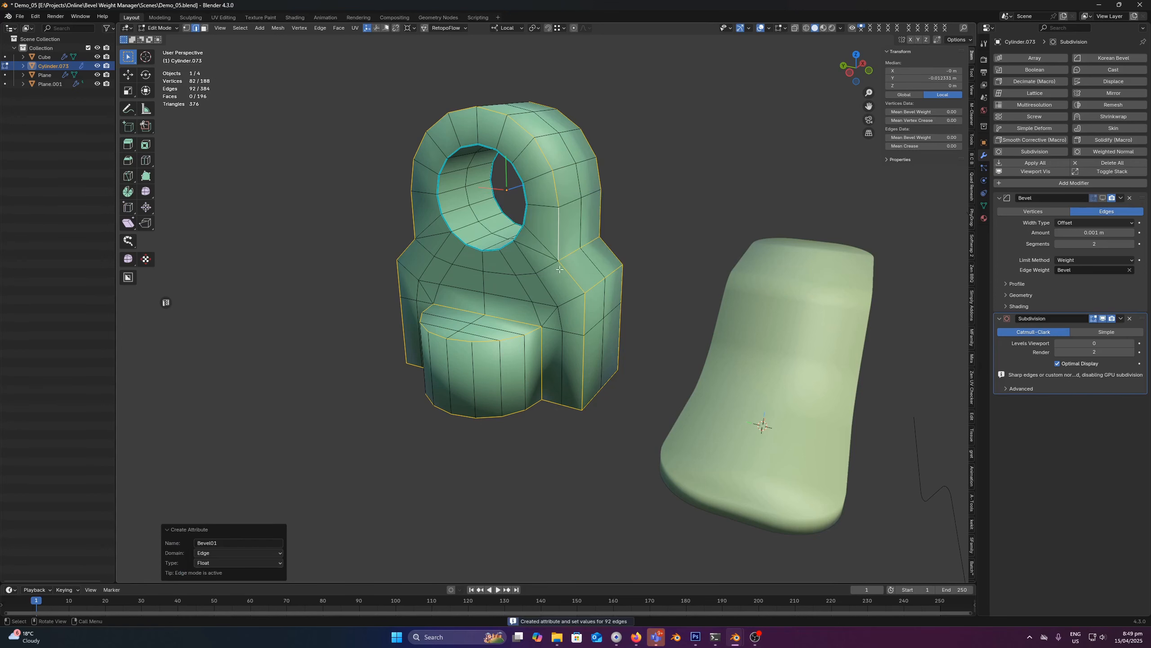
Return to object mode and apply the bracket's scale.
middle_drag(551, 231, 562, 226)
scroll(569, 214, up, 3)
key(Tab)
scroll(581, 220, down, 2)
key(ctrl+a)
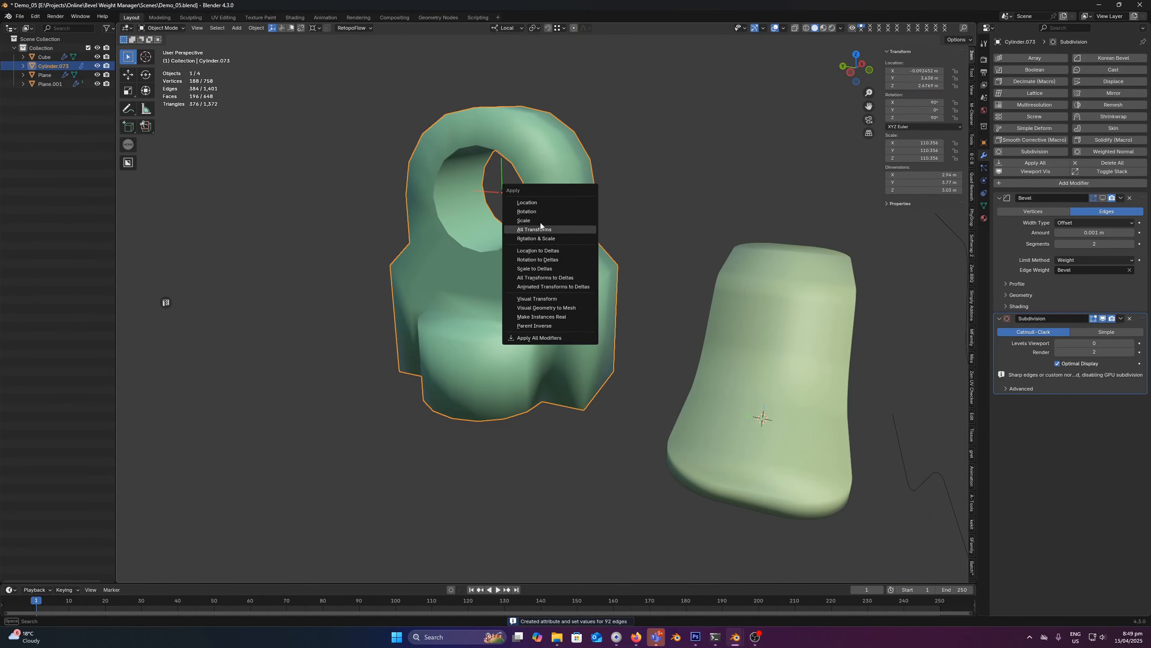
click(544, 221)
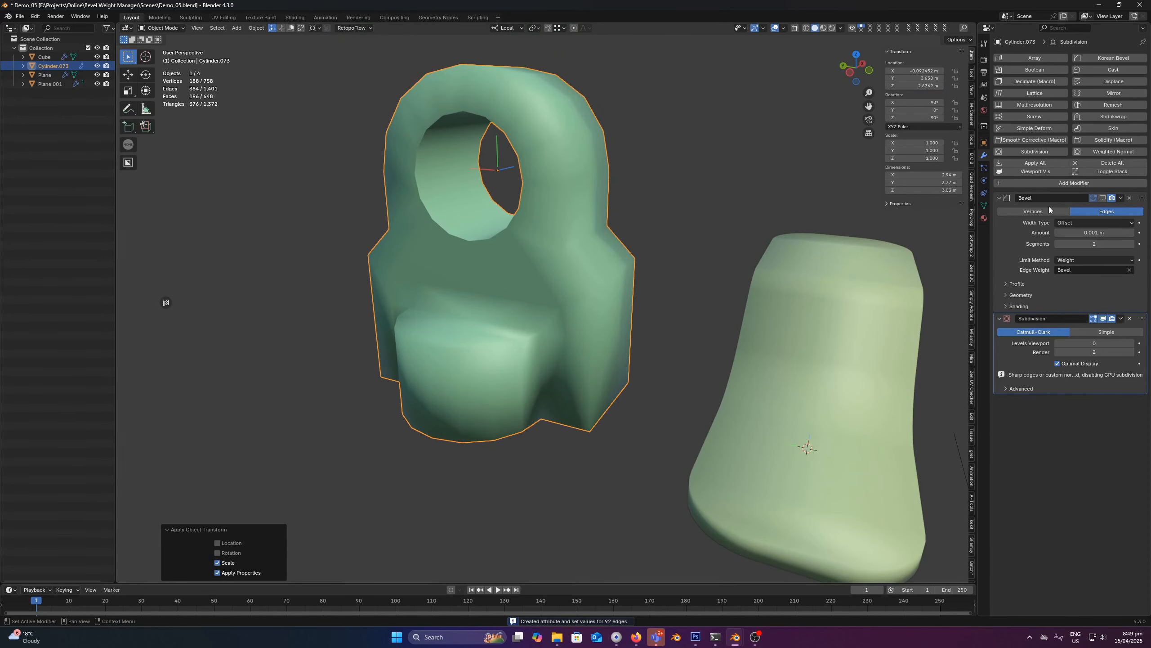
Show the bracket's Bevel modifier in the viewport and set its edge weight to Bevel01.
click(1103, 198)
click(1092, 270)
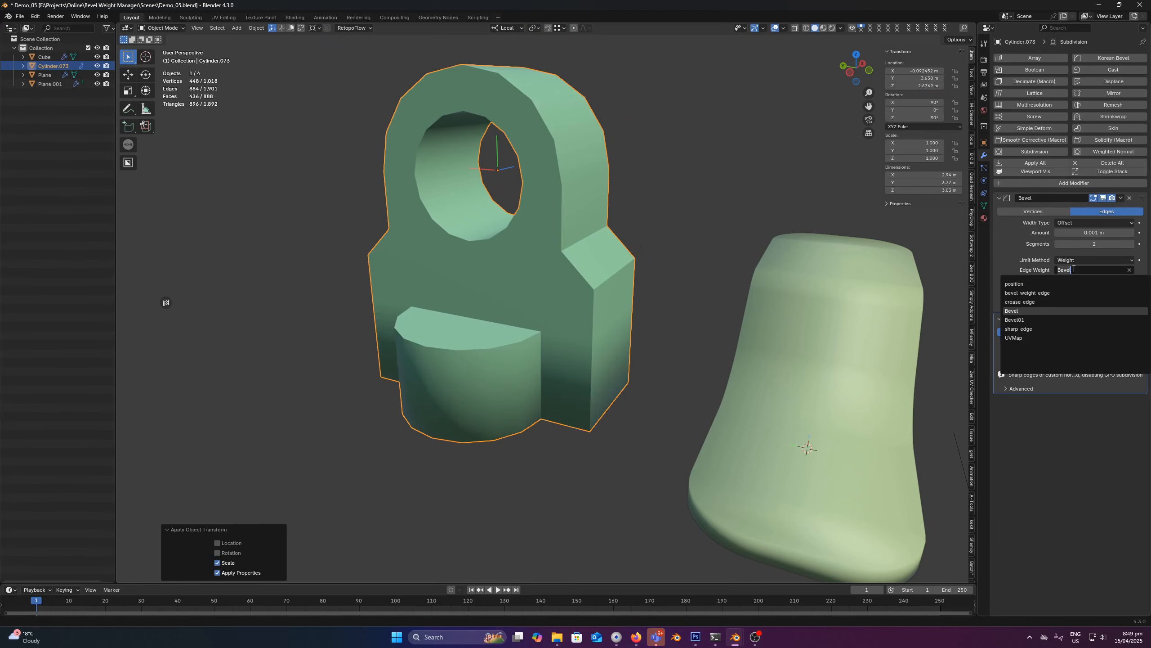
click(1017, 320)
scroll(612, 234, up, 3)
scroll(612, 234, down, 2)
Shade the bracket smooth while keeping its sharp edges.
key(shift+z)
right_click(572, 259)
middle_drag(608, 249, 585, 253)
click(572, 259)
Set the bracket's Bevel amount to 0.091 m and display its wireframe.
drag(1093, 231, 1122, 232)
key(shift+z)
key(shift+z)
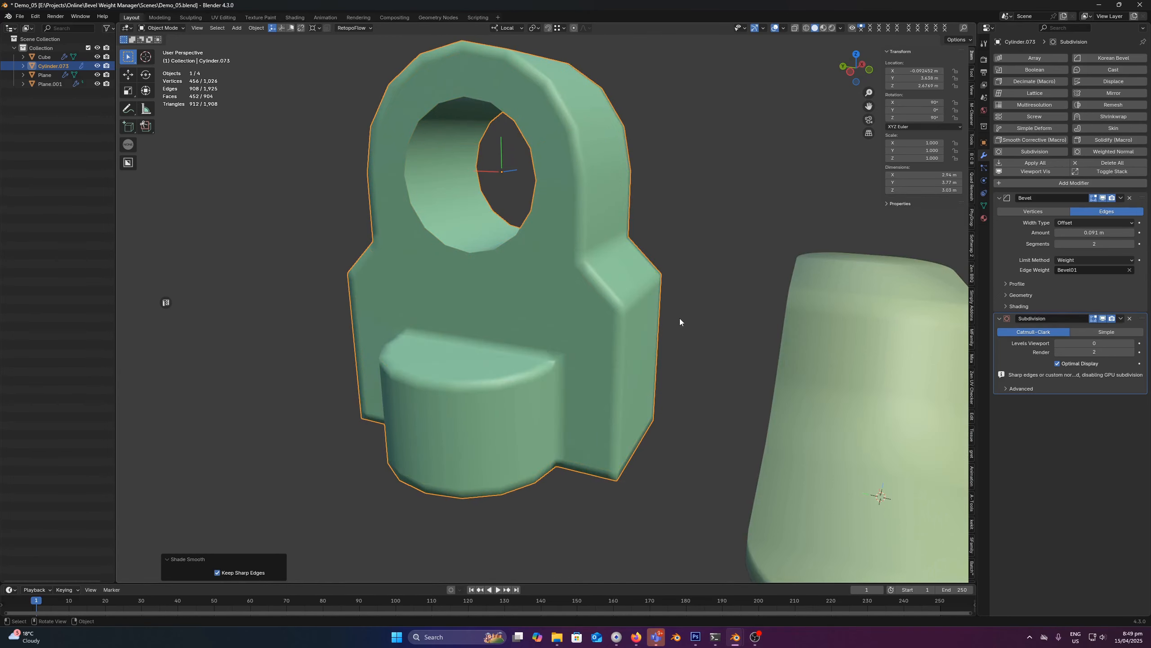
shift+middle_drag(582, 320, 547, 240)
scroll(565, 268, down, 2)
scroll(555, 278, up, 3)
scroll(550, 277, down, 2)
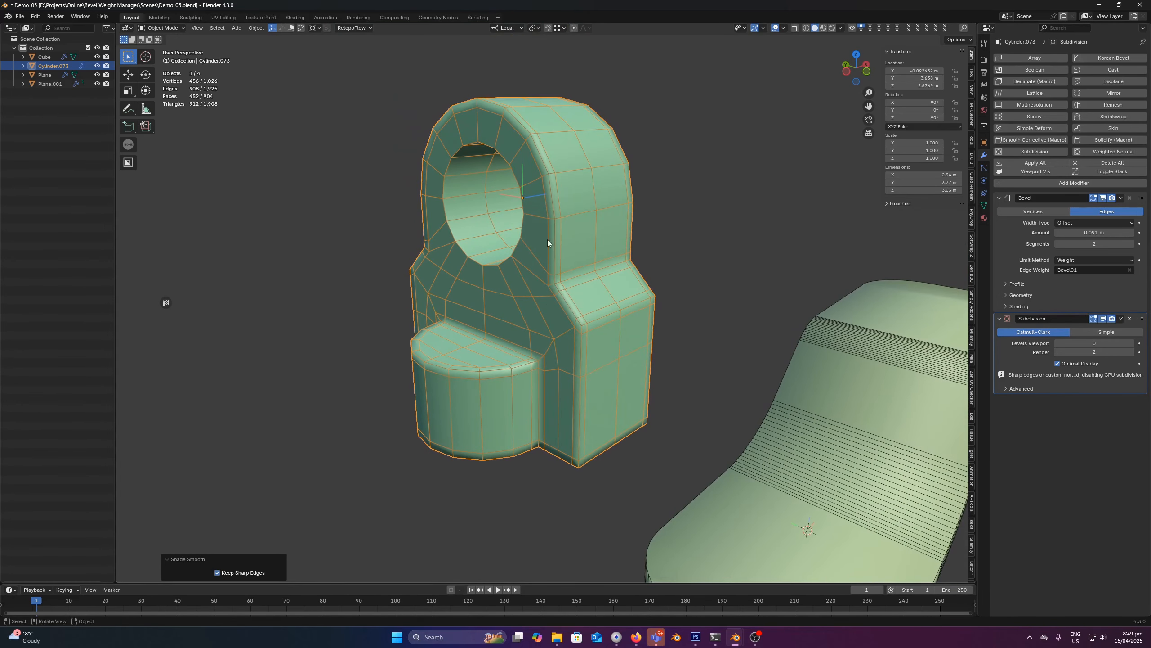
In edit mode, select the two edge loops around the bracket's hole and clear their sharp marking.
middle_drag(583, 381, 555, 337)
scroll(554, 337, up, 2)
key(Tab)
alt+click(517, 277)
alt+shift+click(507, 317)
key(2)
mouse_move(555, 283)
middle_down()
mouse_move(537, 270)
mouse_move(547, 287)
middle_up()
key(2)
Create a float attribute named Bevel02 in the Edge domain from the hole's two edge loops.
scroll(547, 287, down, 2)
key(shift+w)
click(521, 226)
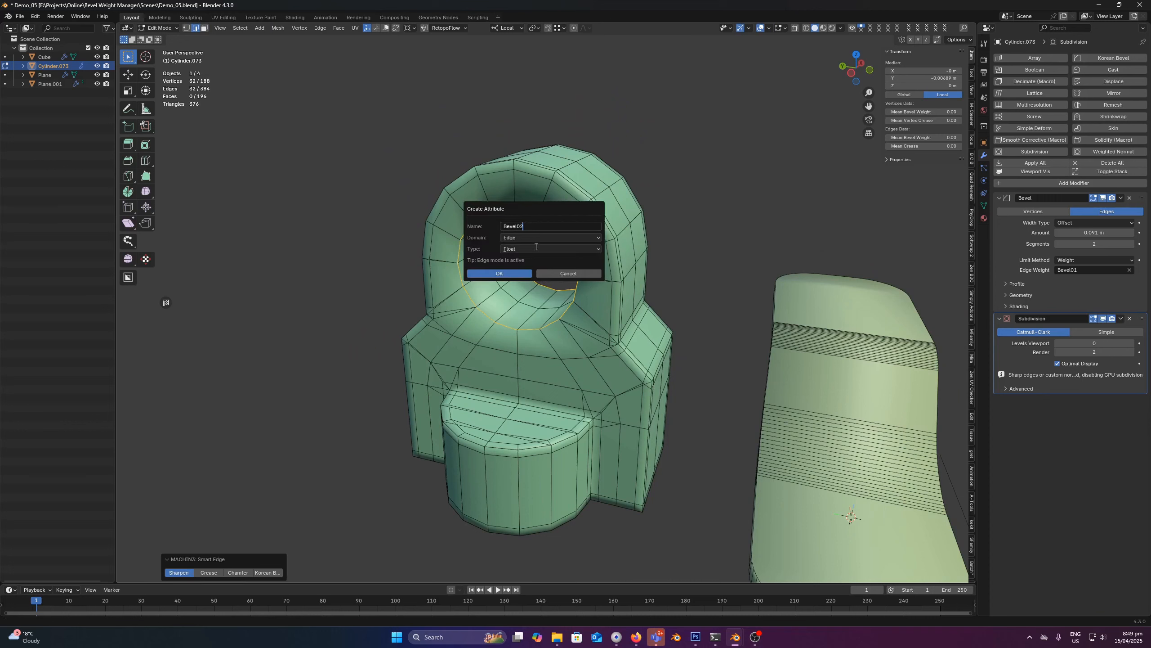
click(510, 274)
middle_drag(564, 304, 558, 291)
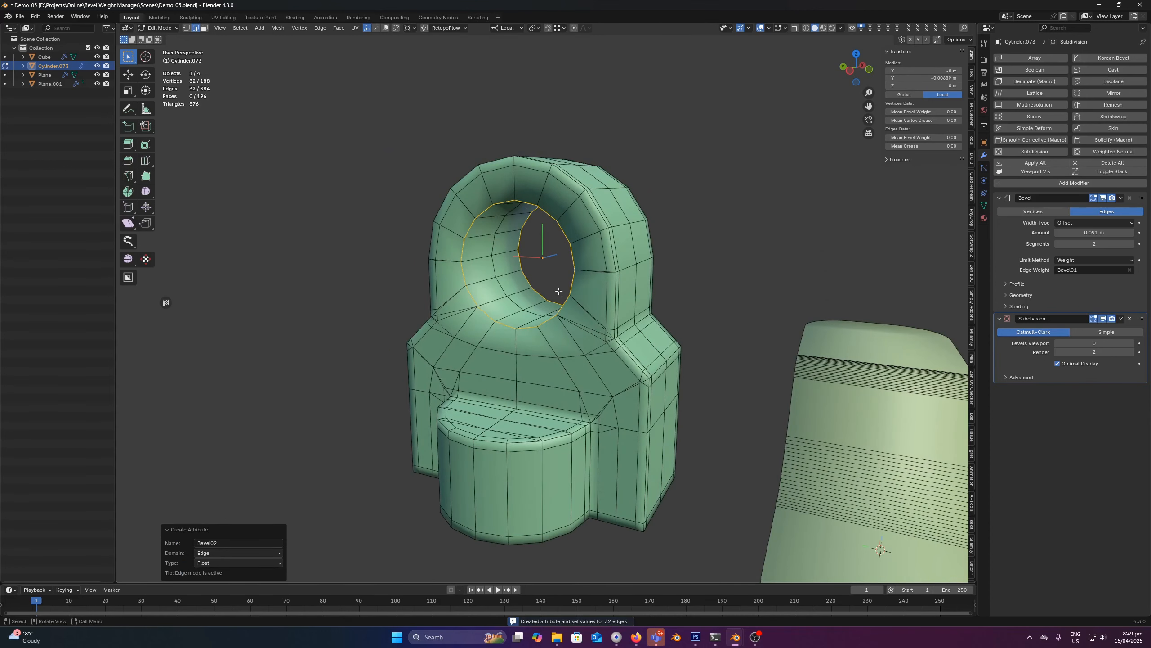
Duplicate the bracket's Bevel modifier and, in object mode, set the copy's edge weight to Bevel02.
click(1121, 197)
click(1080, 221)
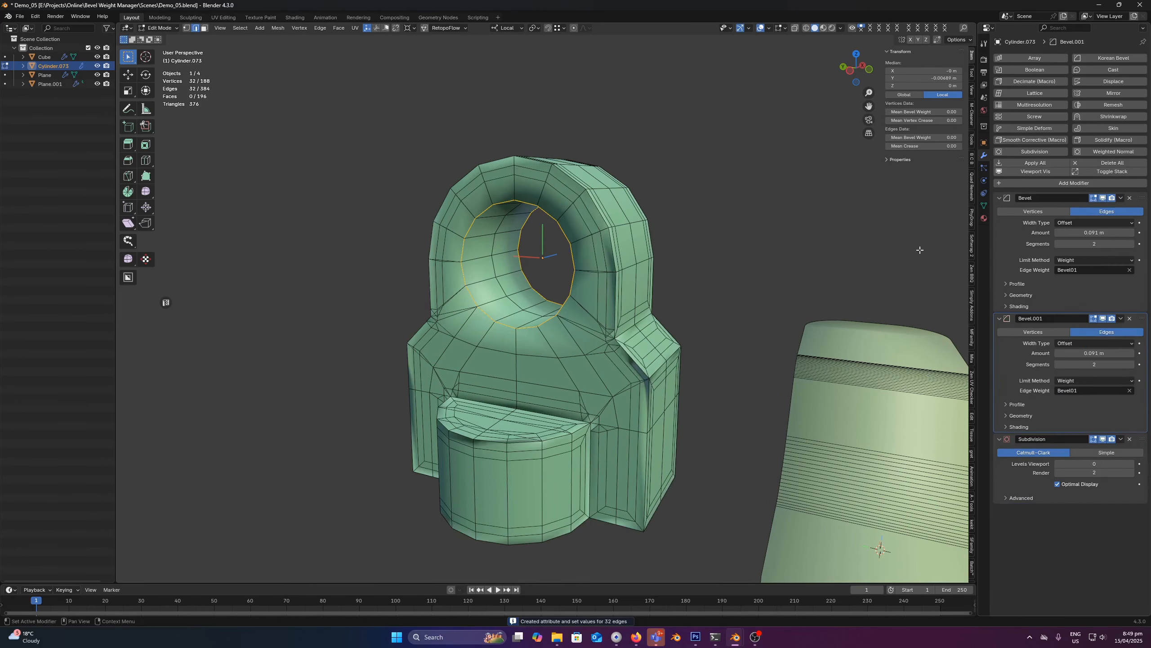
key(Tab)
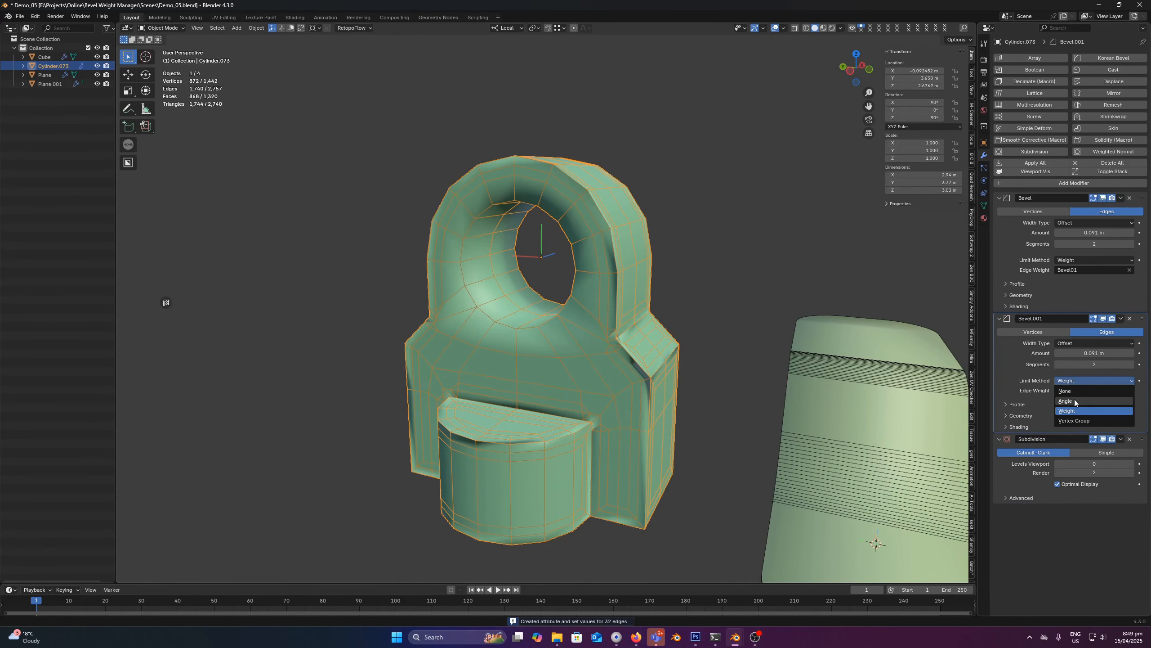
click(1081, 390)
click(1028, 449)
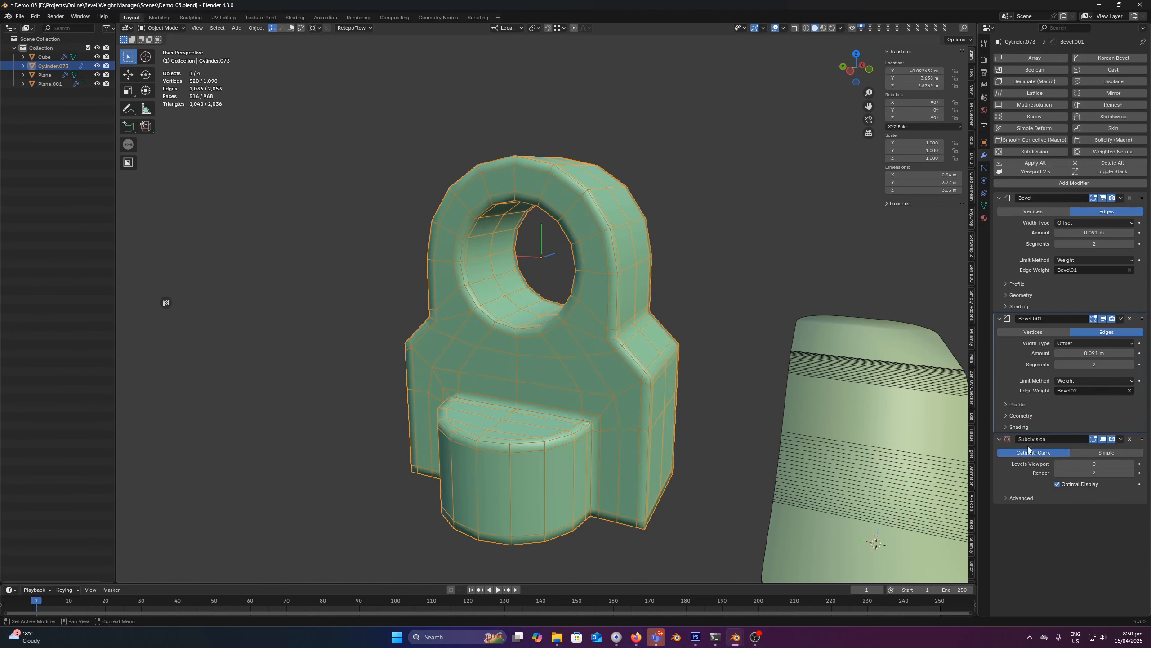
Set the duplicated Bevel modifier's superellipse profile shape to 0.5.
click(1018, 411)
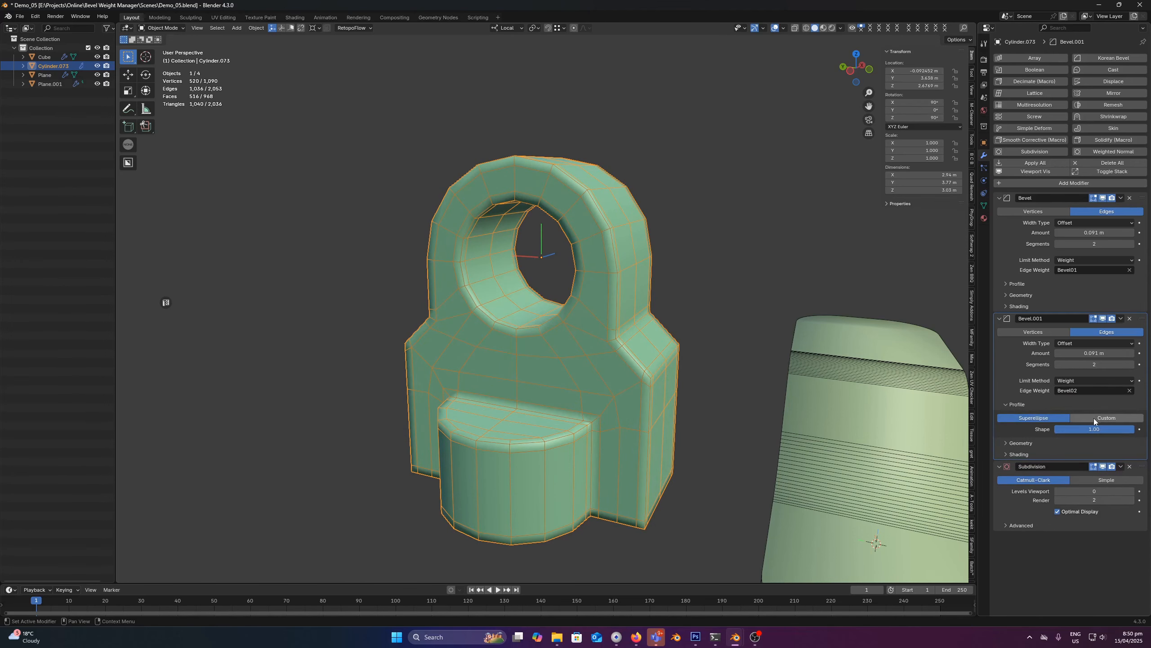
click(1093, 427)
text(0.5)
key(Return)
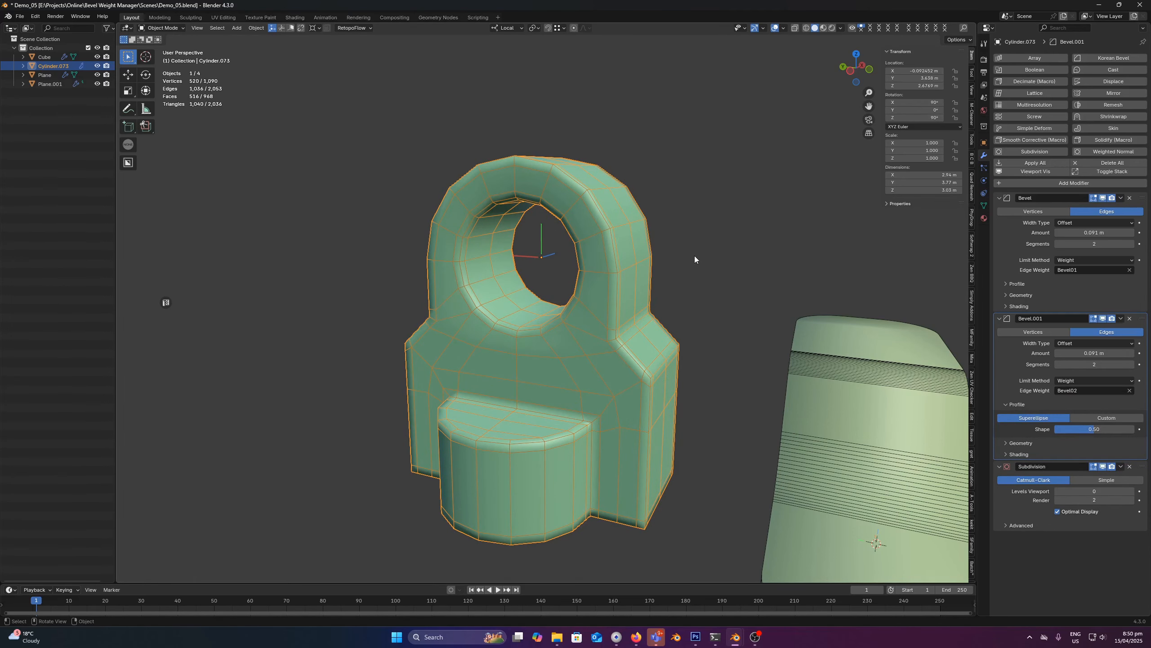
Set the hole's Bevel amount to 0.218 m with 6 segments.
scroll(694, 256, up, 4)
mouse_move(1095, 354)
mouse_down()
mouse_move(1133, 354)
mouse_move(1108, 364)
mouse_up()
scroll(840, 311, down, 3)
middle_drag(603, 290, 756, 221)
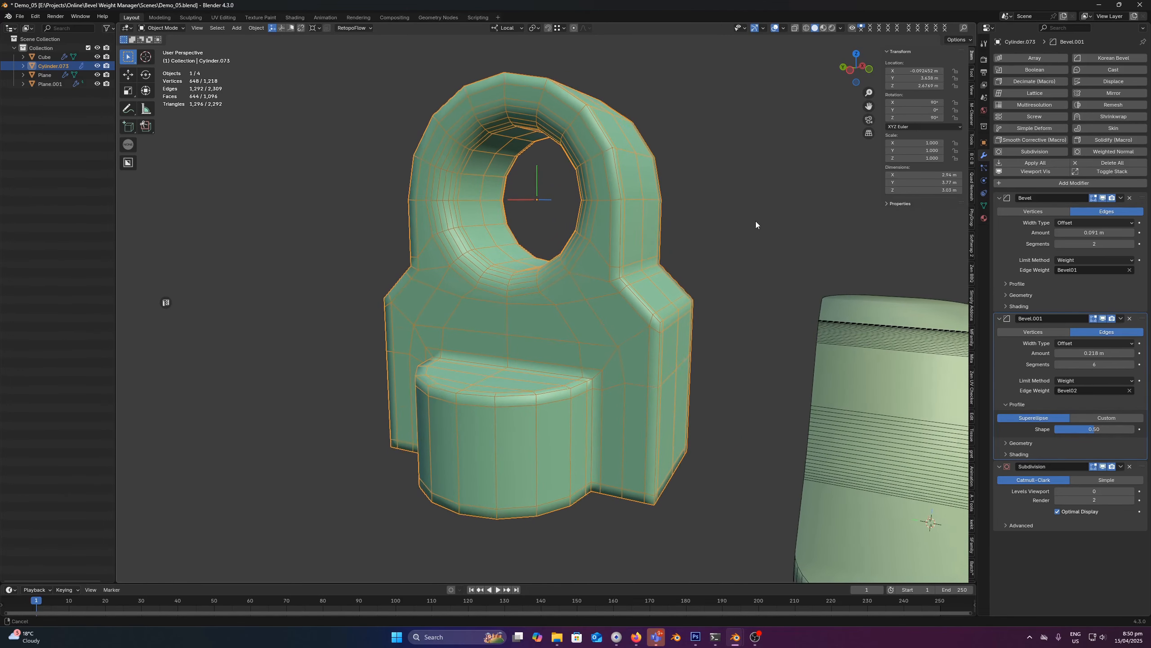
Toggle viewport visibility of all the bracket's modifiers to compare the beveled result with the base mesh, ending on the base mesh.
click(1034, 174)
click(1034, 173)
click(1034, 172)
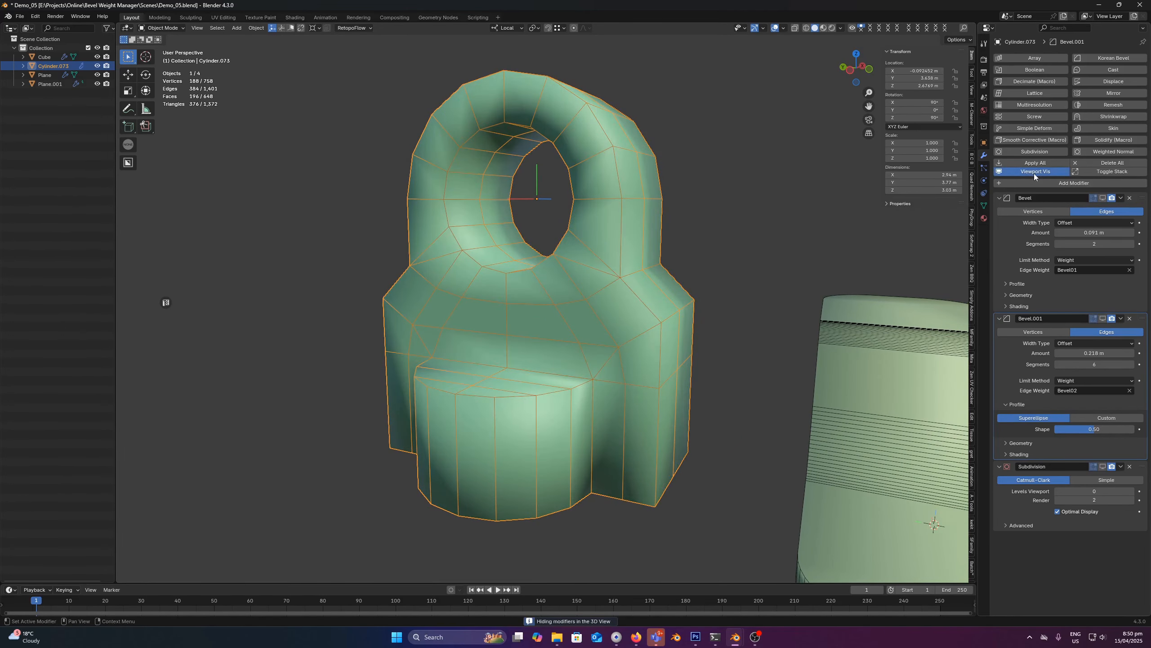
click(1034, 173)
click(1035, 172)
click(1034, 172)
click(1034, 173)
click(1034, 173)
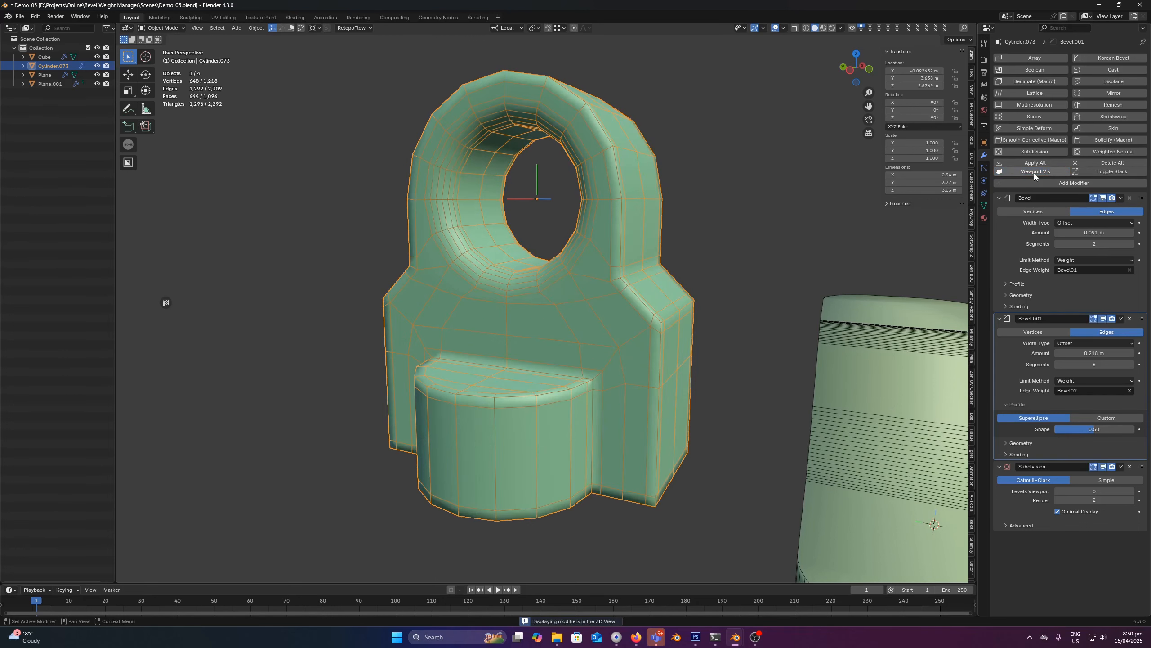
click(1034, 172)
click(1035, 173)
click(1034, 173)
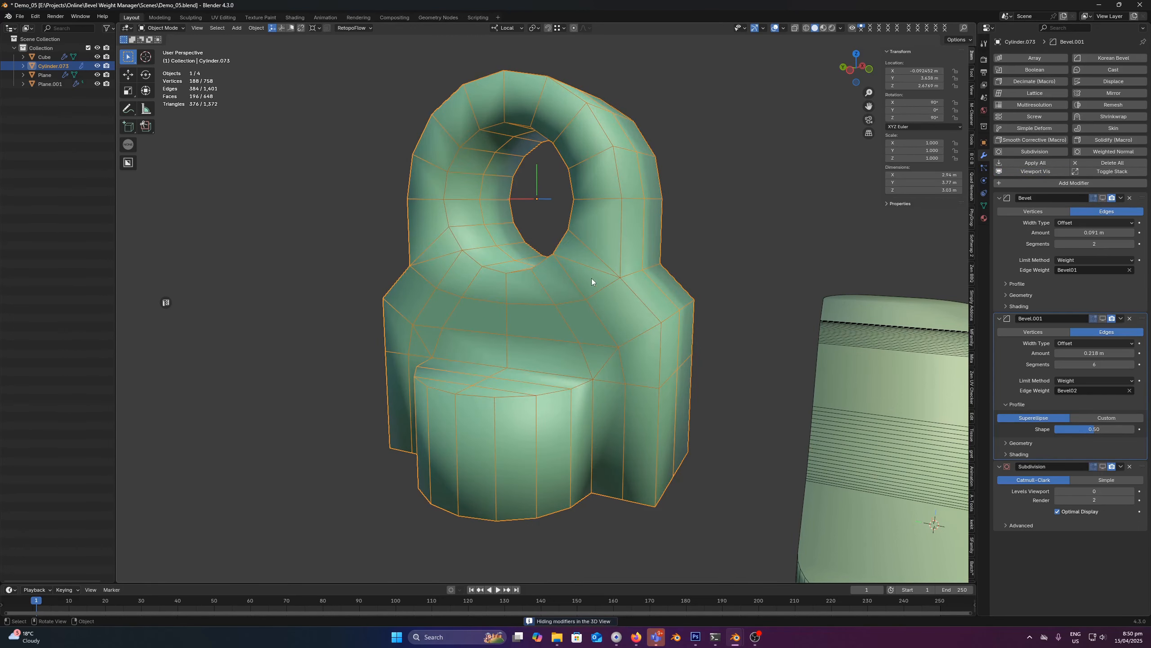
scroll(591, 278, up, 4)
middle_drag(545, 261, 572, 217)
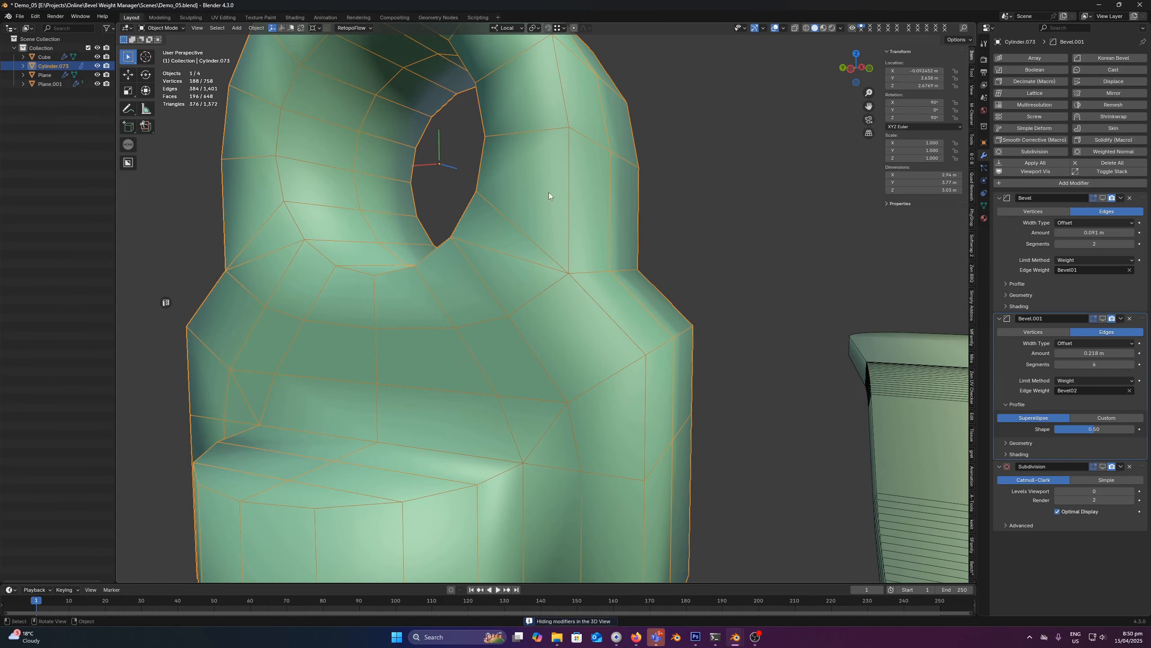
mouse_move(532, 152)
mouse_down()
mouse_move(506, 247)
mouse_move(425, 304)
mouse_up()
drag(569, 323, 456, 214)
key(ctrl+z)
key(ctrl+z)
middle_drag(578, 288, 579, 275)
mouse_move(622, 267)
mouse_down()
mouse_move(581, 272)
mouse_move(466, 239)
mouse_up()
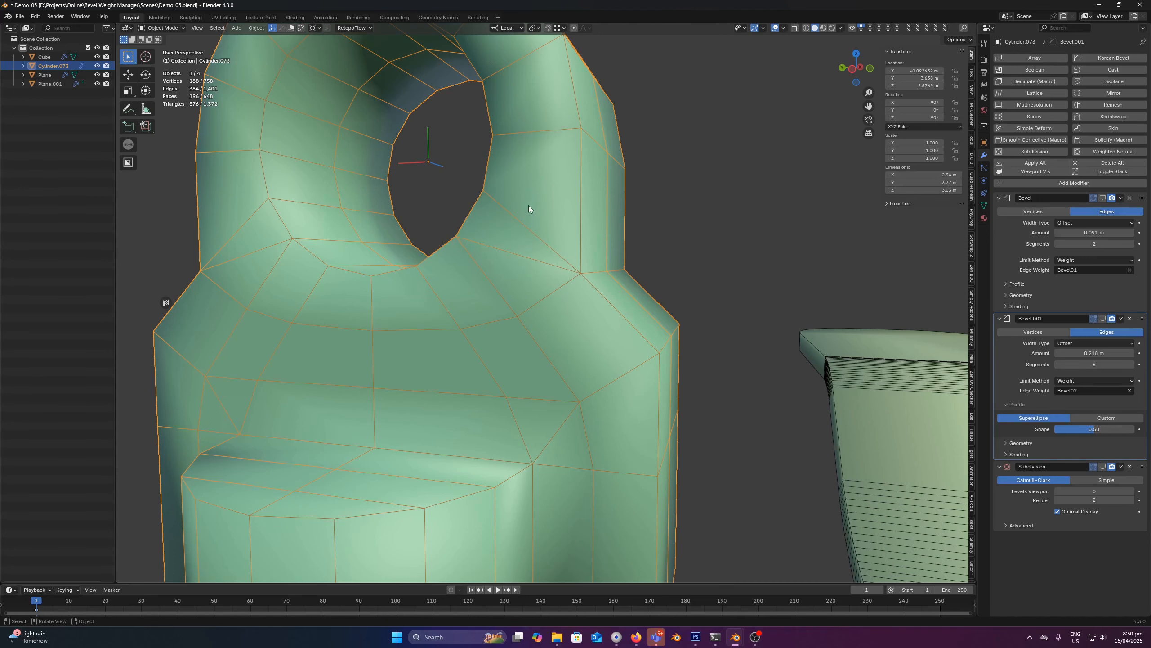
Annotate the edge flow between the hole and the bracket's shoulder corner with freehand strokes, and show all modifiers in the viewport.
middle_drag(528, 205, 488, 195)
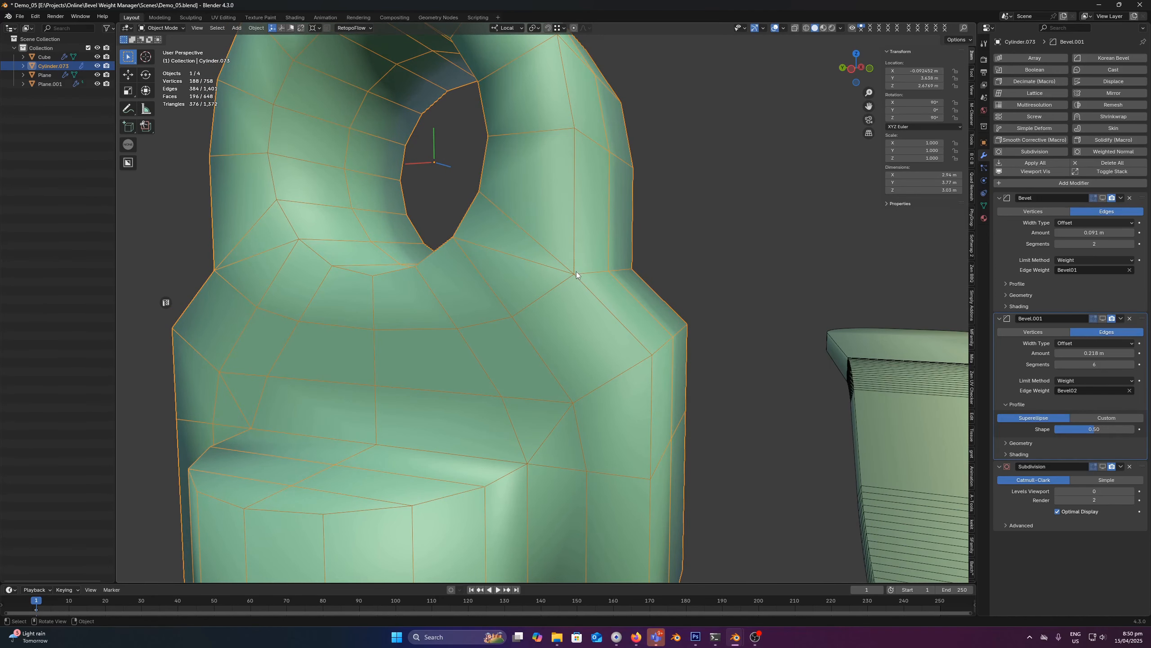
mouse_move(575, 274)
mouse_down()
mouse_move(622, 270)
mouse_move(635, 253)
mouse_up()
drag(588, 289, 643, 279)
drag(479, 192, 576, 251)
drag(515, 318, 588, 289)
click(1041, 171)
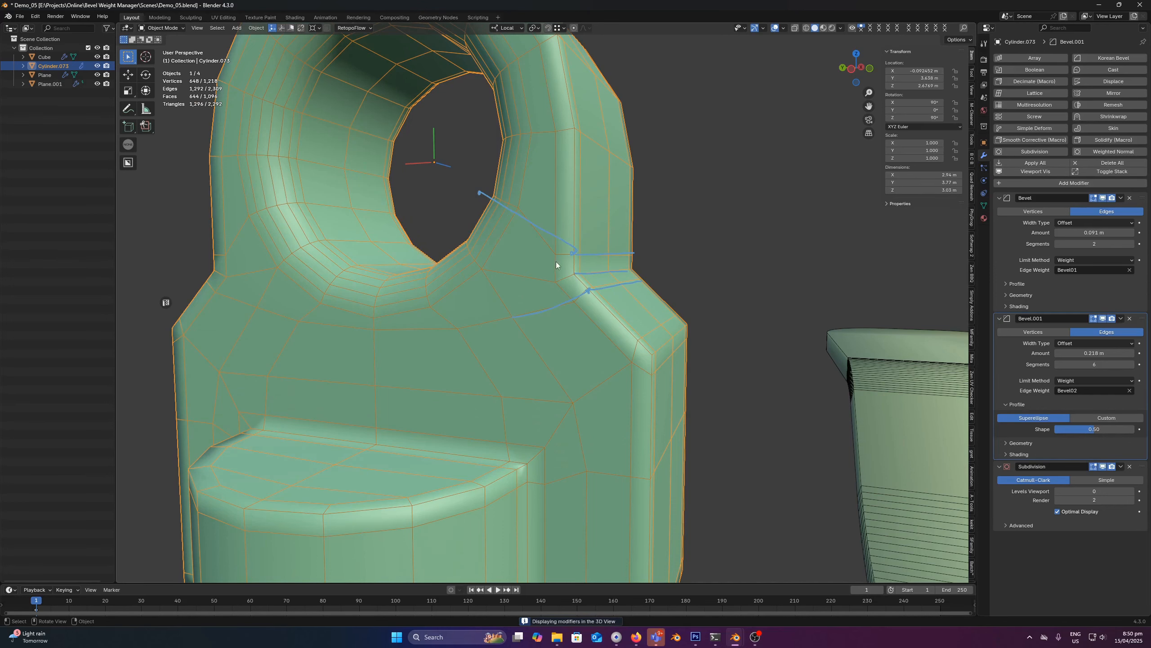
Toggle viewport visibility of all the bracket's modifiers several times to compare the shading, ending with the modifiers shown.
middle_drag(545, 285, 529, 229)
mouse_move(553, 274)
middle_down()
mouse_move(563, 292)
mouse_move(586, 234)
mouse_move(566, 267)
mouse_move(596, 248)
mouse_move(554, 265)
middle_up()
click(1020, 171)
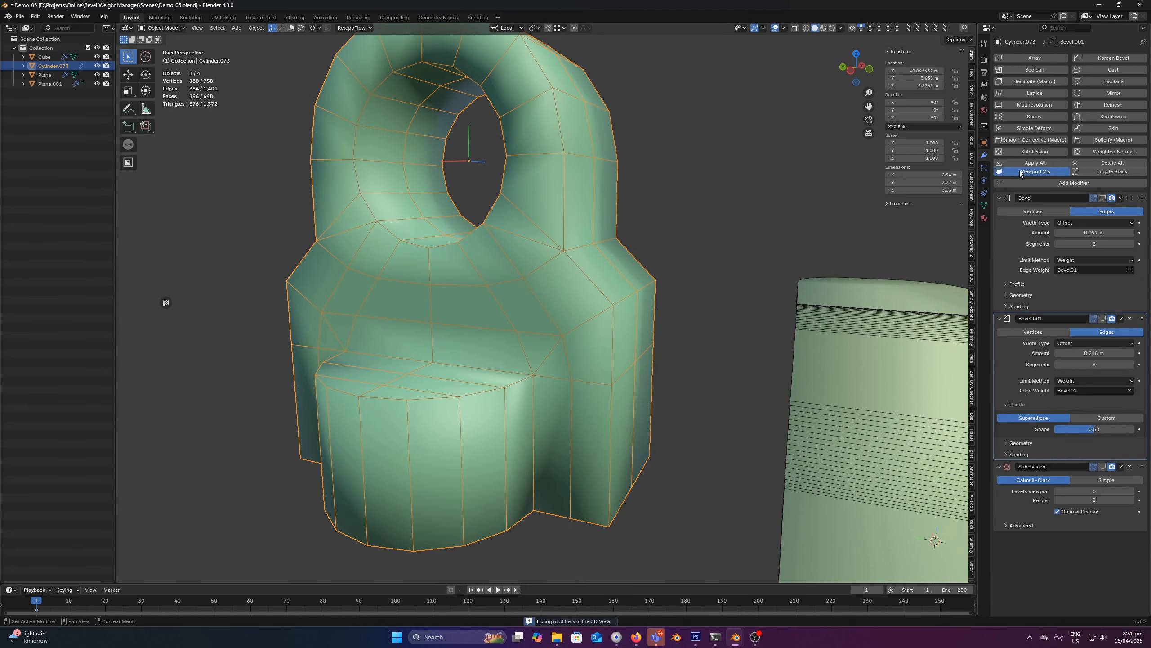
click(1020, 171)
click(1020, 171)
click(1020, 171)
click(1020, 171)
click(1020, 171)
Hide the bracket's modifiers, annotate the shading around the half-cylinder's upper corner with freehand strokes, and show the modifiers again.
shift+middle_drag(599, 338, 606, 266)
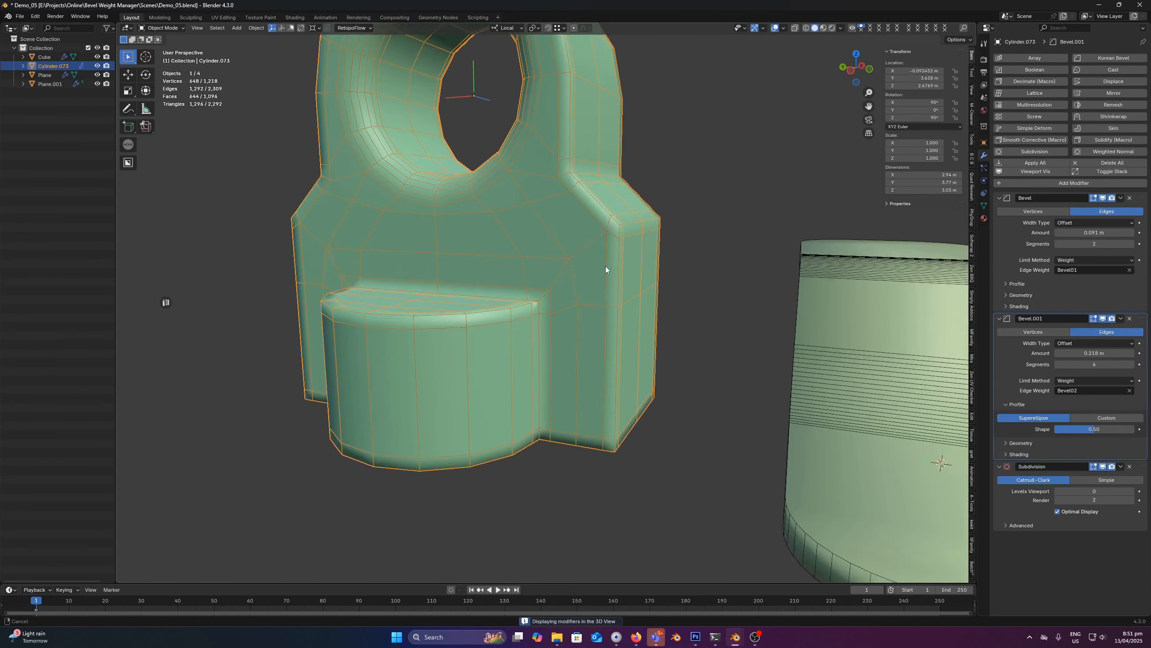
scroll(605, 270, up, 4)
scroll(560, 277, down, 1)
click(1060, 173)
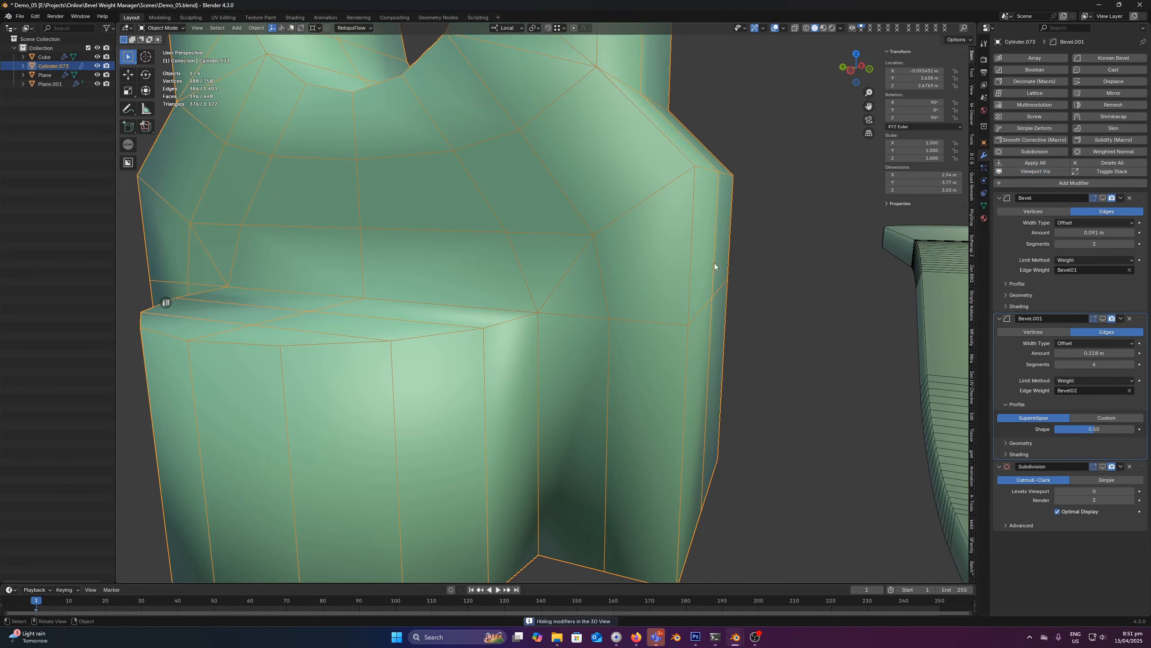
drag(569, 383, 570, 198)
drag(536, 312, 593, 234)
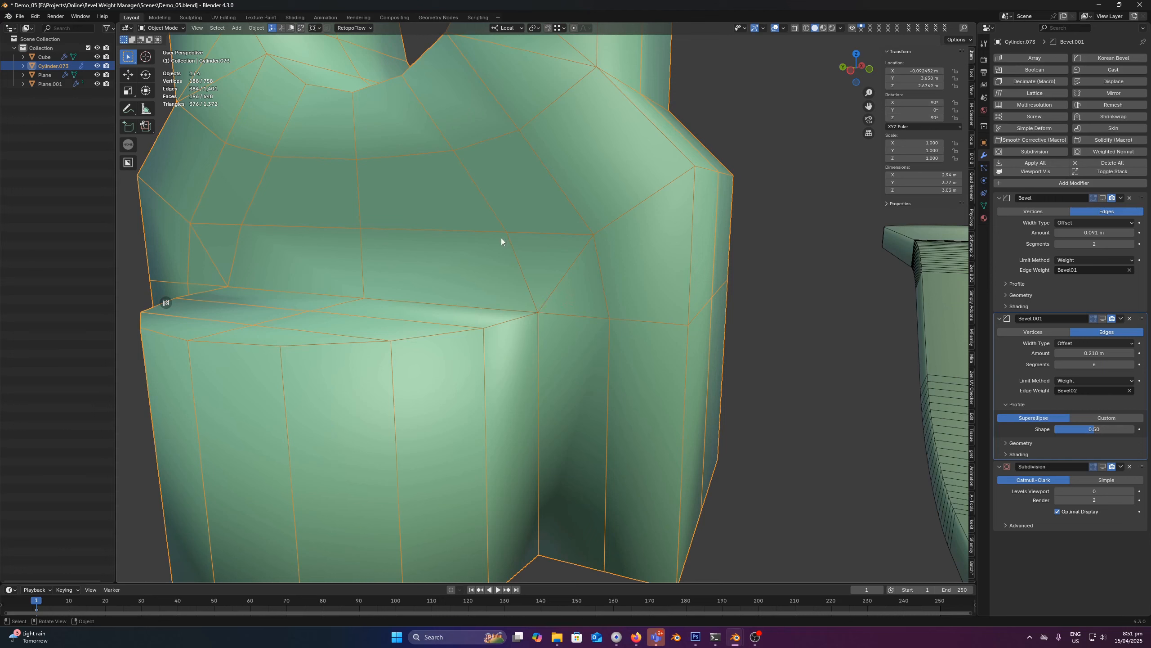
mouse_move(509, 253)
mouse_down()
mouse_move(510, 308)
mouse_move(297, 335)
mouse_up()
drag(610, 319, 396, 366)
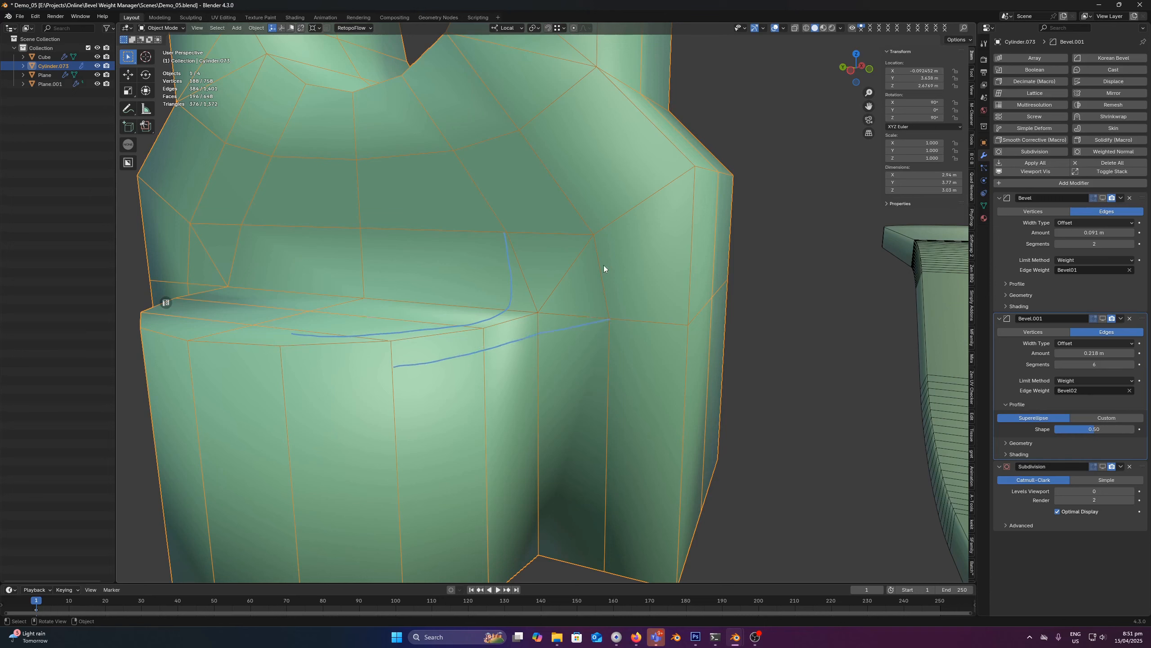
click(1035, 171)
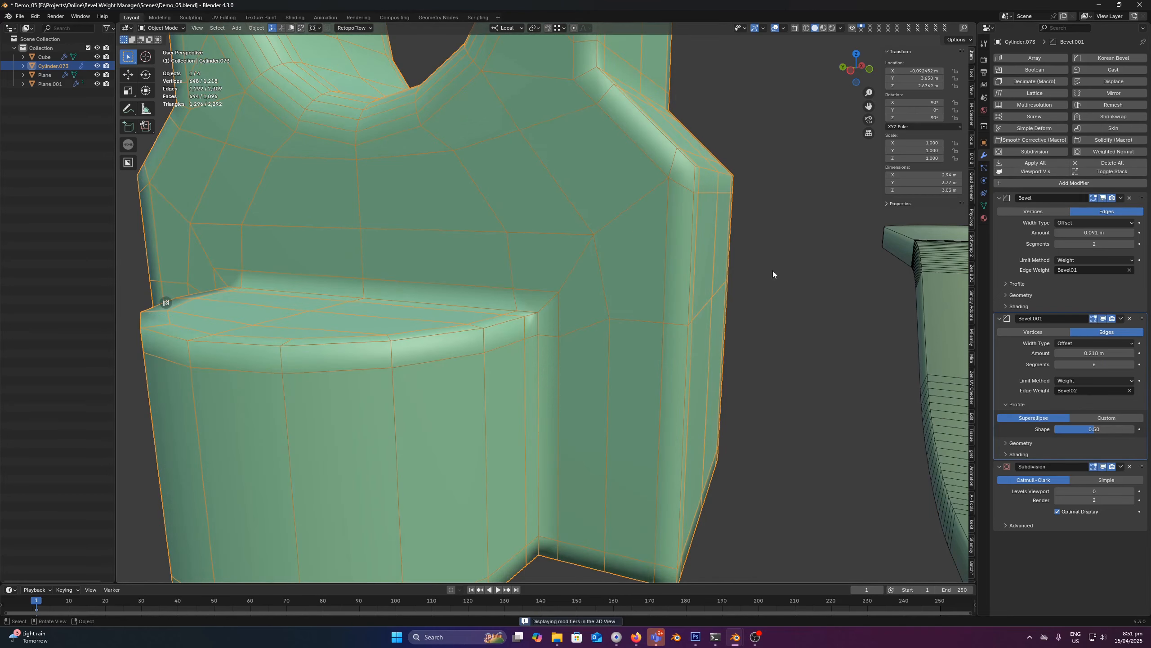
In edit mode, connect three notch corner vertices on the bracket's underside to their nearest inner grid vertices with Smart Edge.
middle_drag(633, 315, 603, 254)
scroll(611, 315, down, 1)
key(shift+w)
key(shift+w)
key(Tab)
click(585, 287)
shift+click(582, 380)
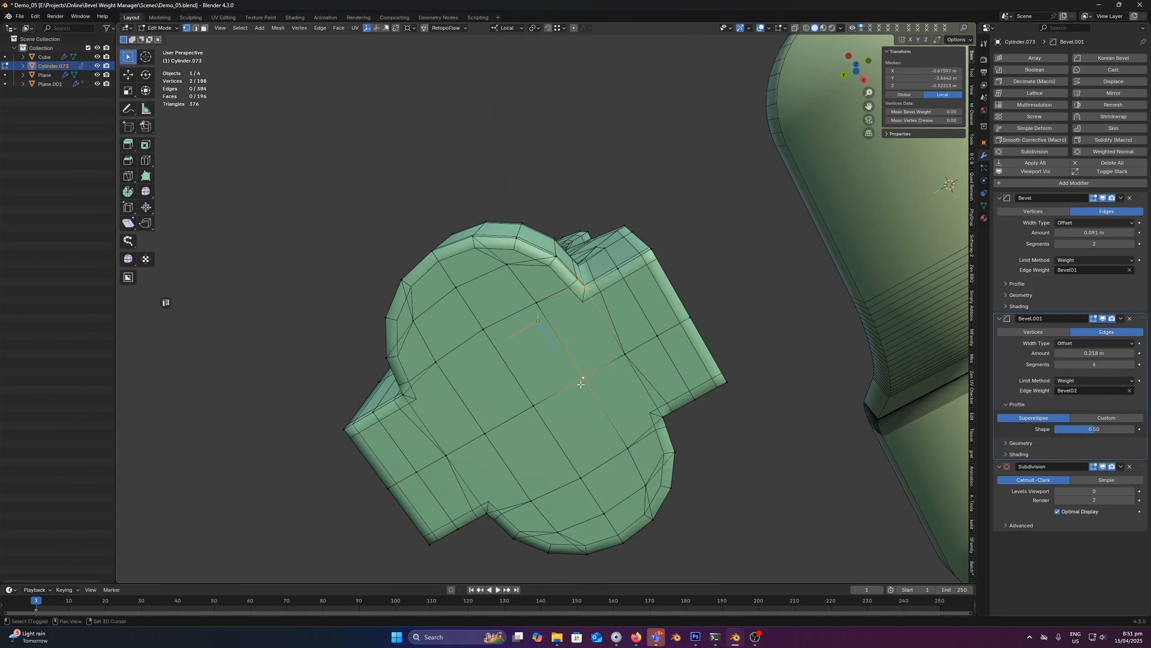
middle_drag(581, 384, 594, 389)
key(2)
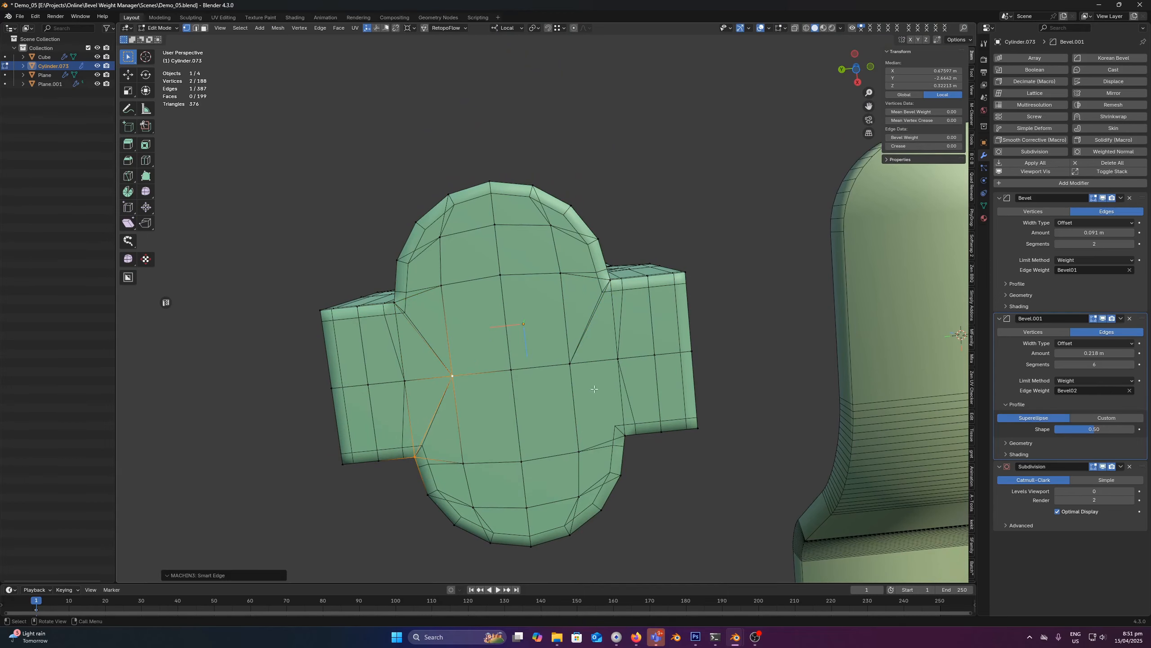
Connect the remaining notch corner vertex on the underside to its adjacent inner vertex, and return to object mode.
click(626, 434)
shift+click(570, 363)
key(2)
scroll(576, 309, up, 1)
key(Tab)
middle_drag(572, 360, 646, 309)
scroll(647, 314, up, 2)
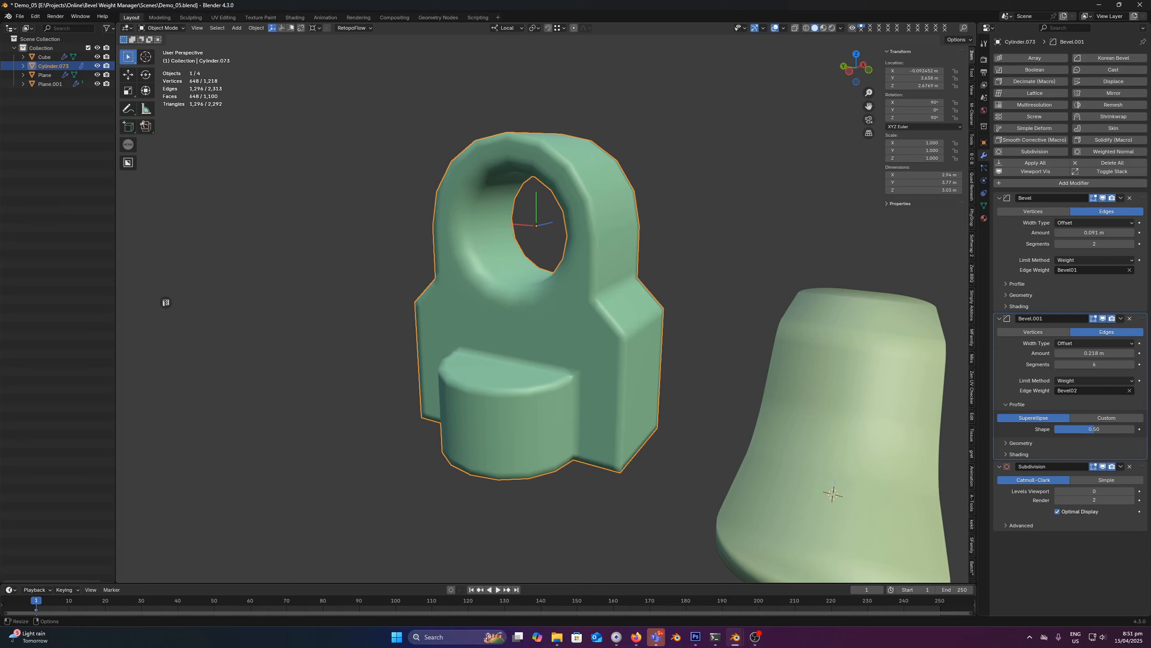